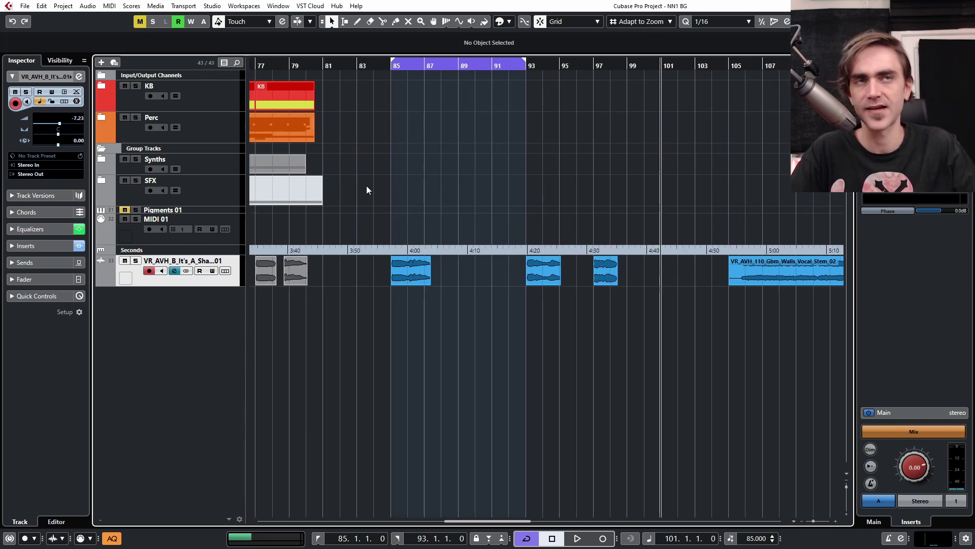
Step: Audition the blue vocal clip at bar 85 with the vocal track's insert effects active
scroll(400, 120, down, 4)
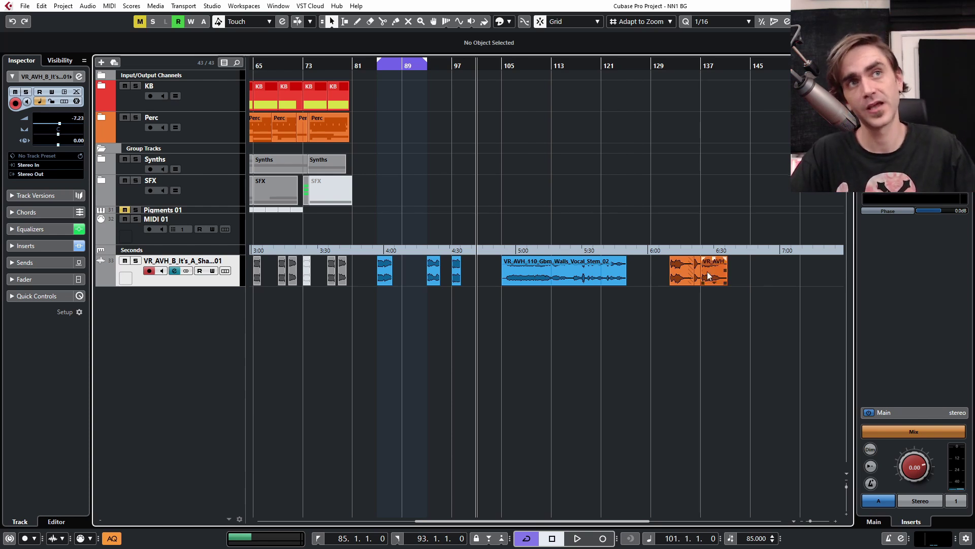
scroll(551, 328, up, 2)
scroll(535, 302, left, 3)
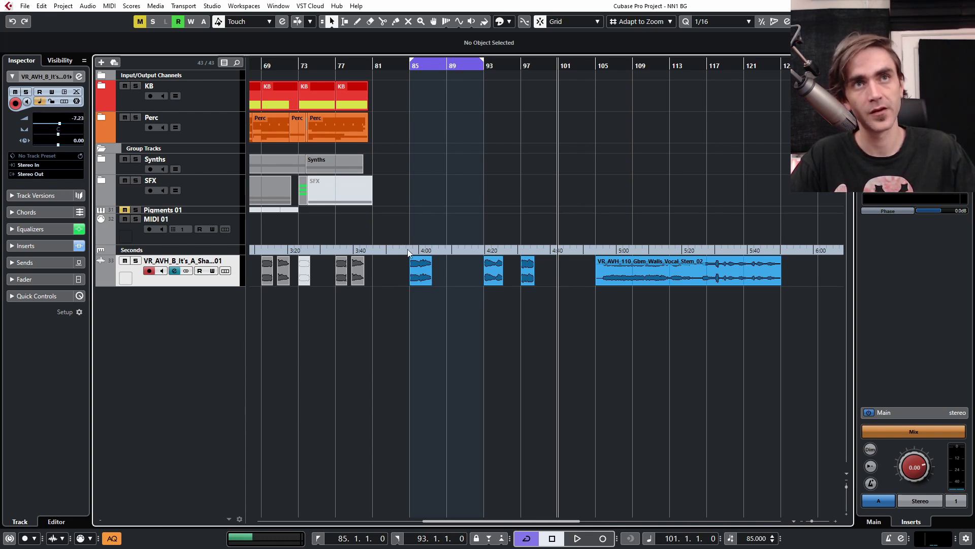
scroll(438, 216, up, 4)
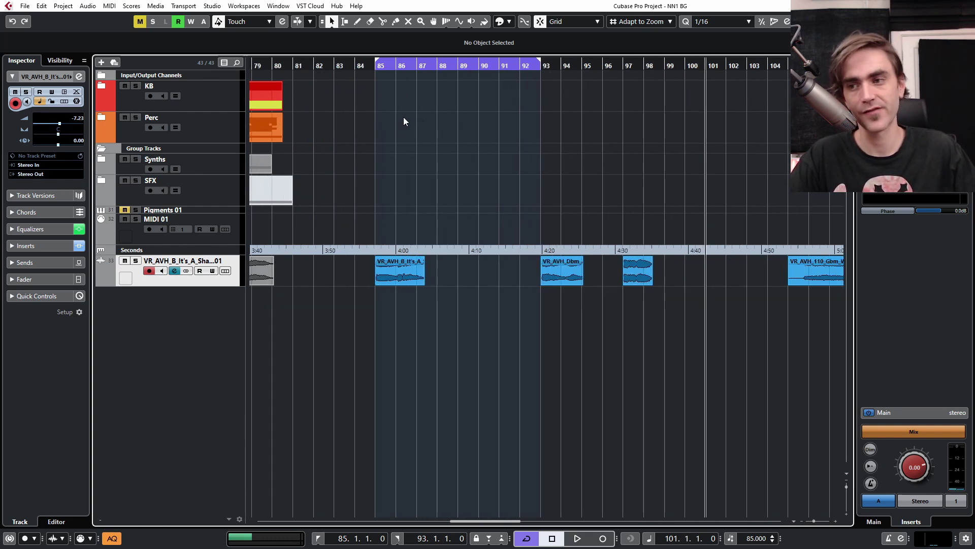
scroll(466, 116, down, 6)
click(453, 67)
key(space)
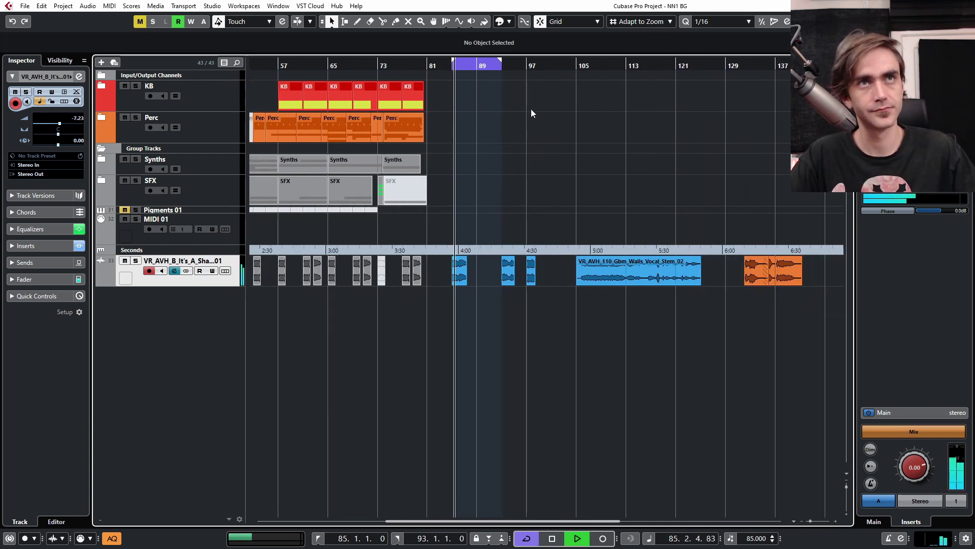
scroll(532, 109, up, 6)
key(space)
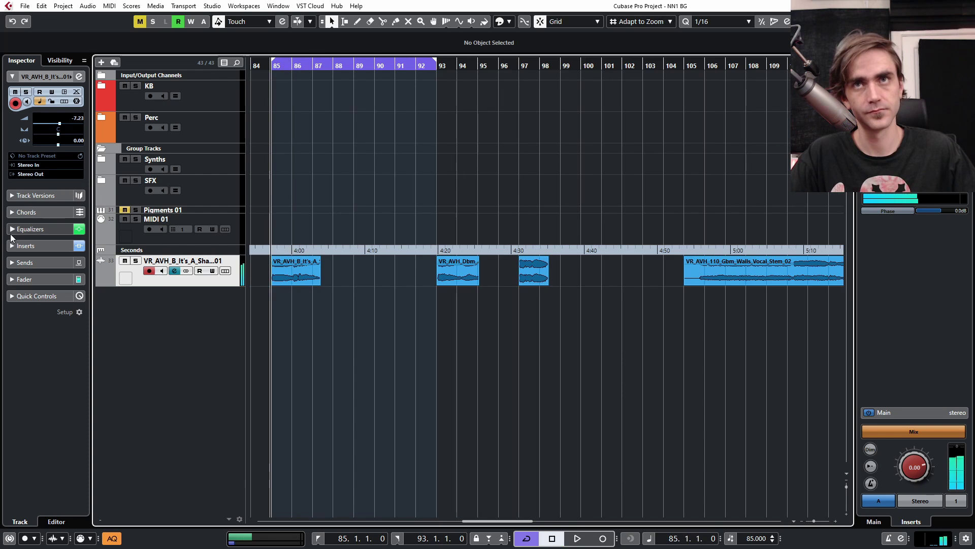
Step: Bypass the vocal track's insert effects and audition the blue vocal clips at bars 85, 93, 97 and 105
click(13, 246)
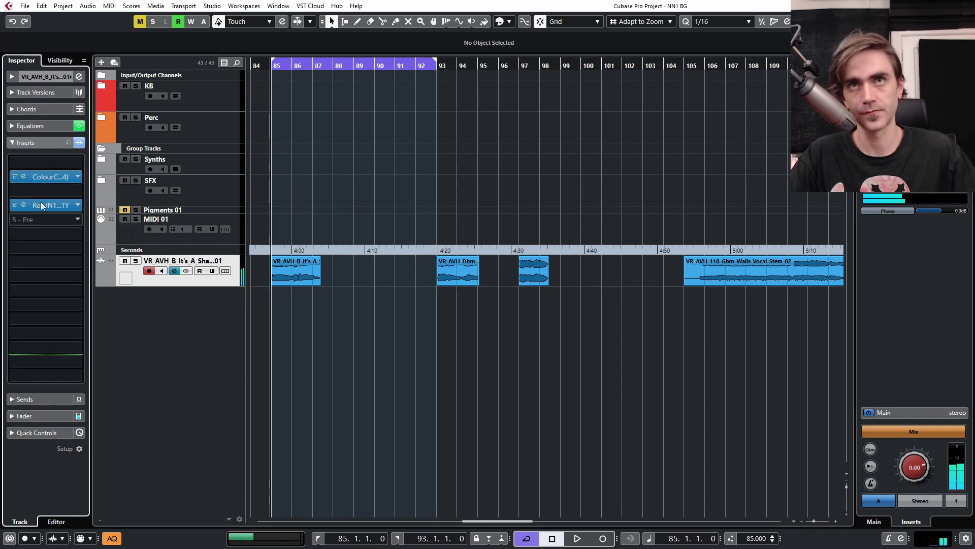
click(79, 143)
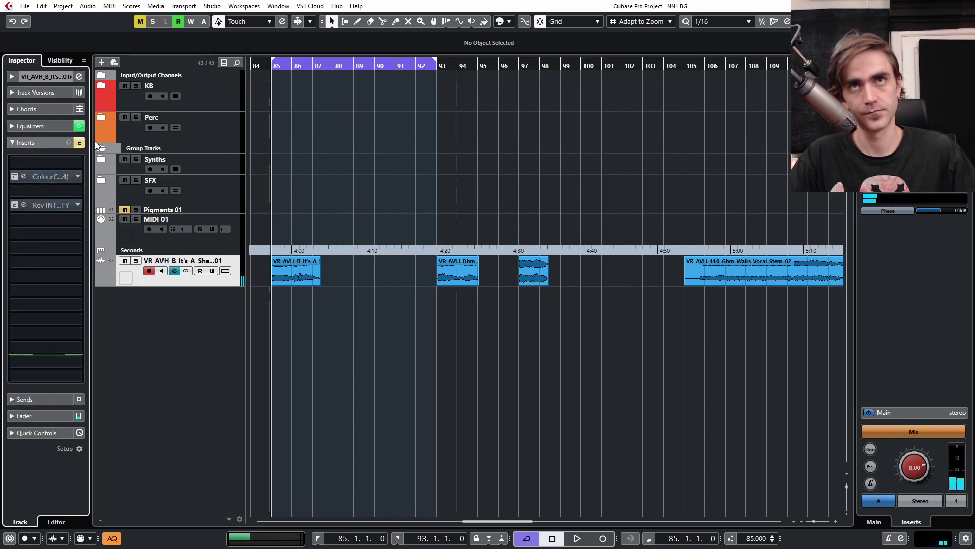
key(space)
scroll(499, 189, down, 2)
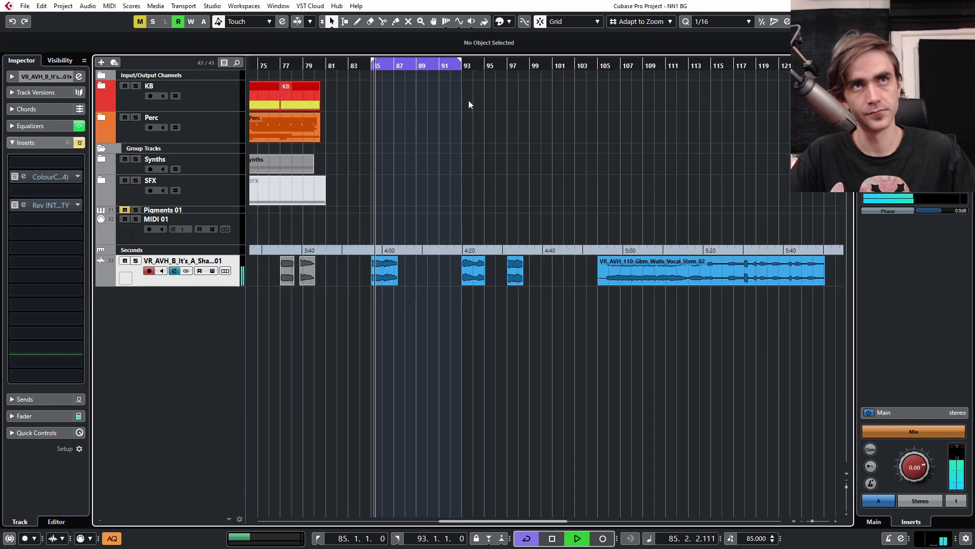
click(462, 65)
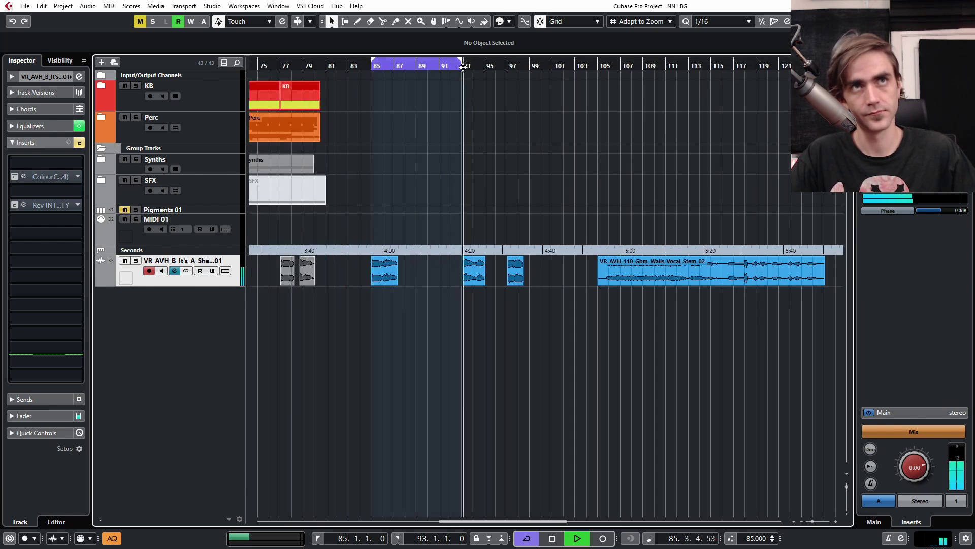
click(506, 67)
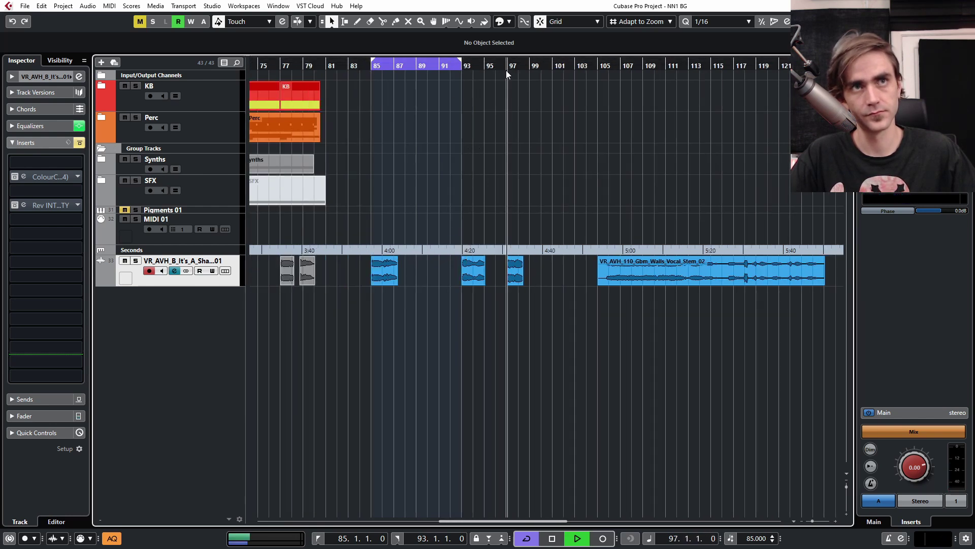
click(606, 67)
key(g)
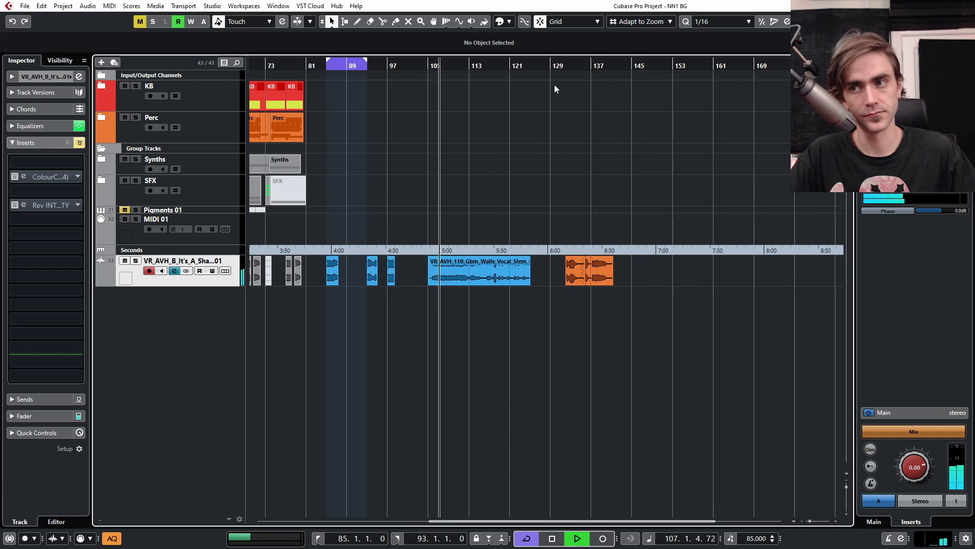
Step: Spread the orange adlib clips apart, placing VR_AVH_Bm_Adlib_02 at bar 127 and VR_AVH_A_Adlib at bar 133
scroll(575, 147, up, 5)
drag(564, 263, 499, 266)
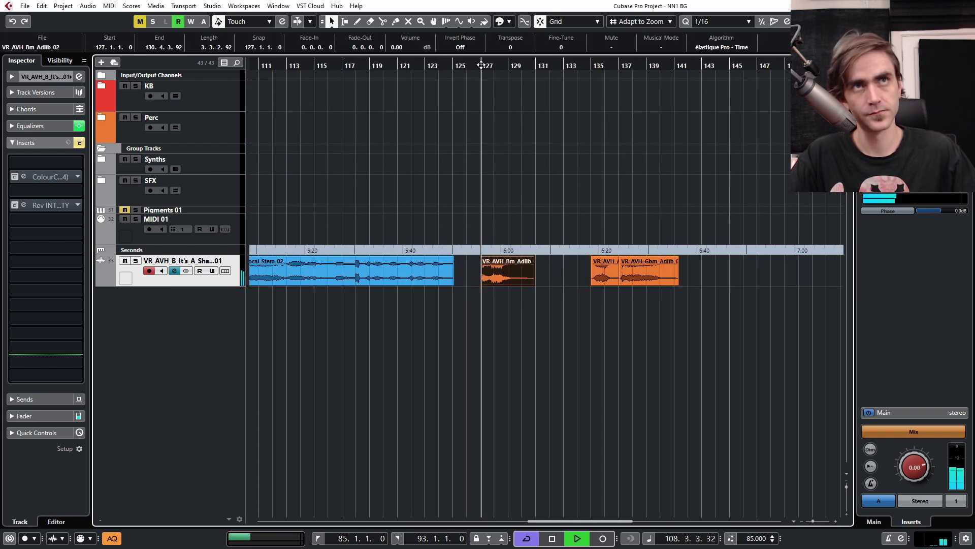
drag(597, 271, 569, 273)
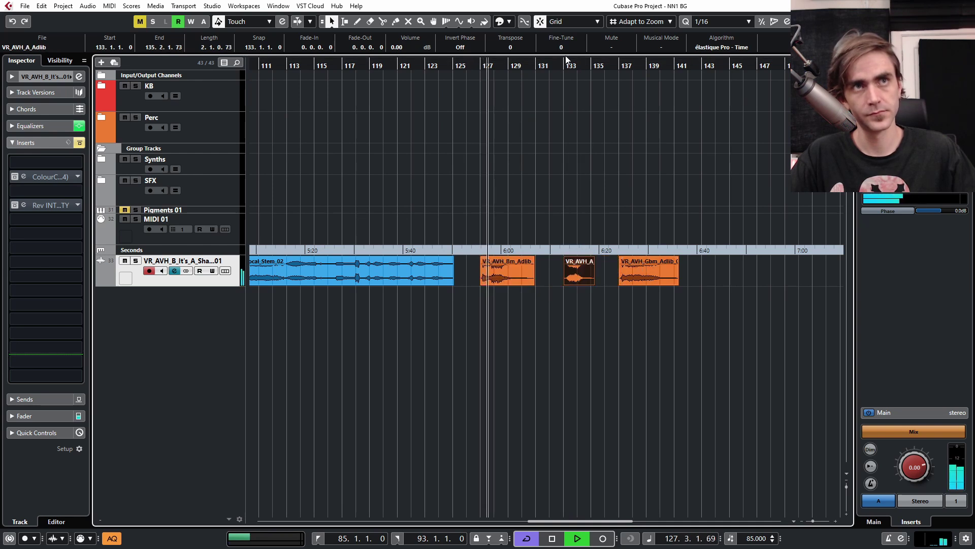
Step: Audition the orange adlib clips from bars 133 and 137 and stop playback
drag(565, 65, 628, 77)
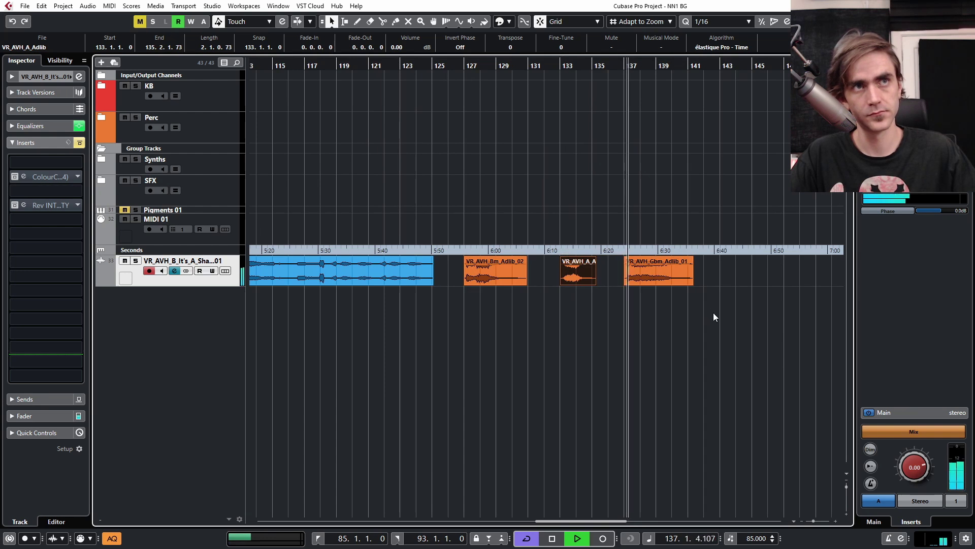
scroll(715, 287, down, 5)
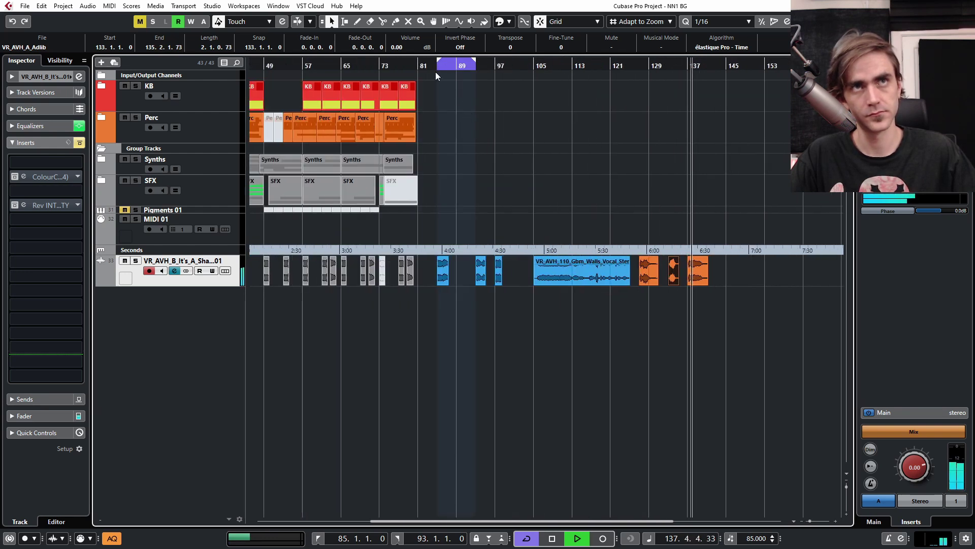
key(space)
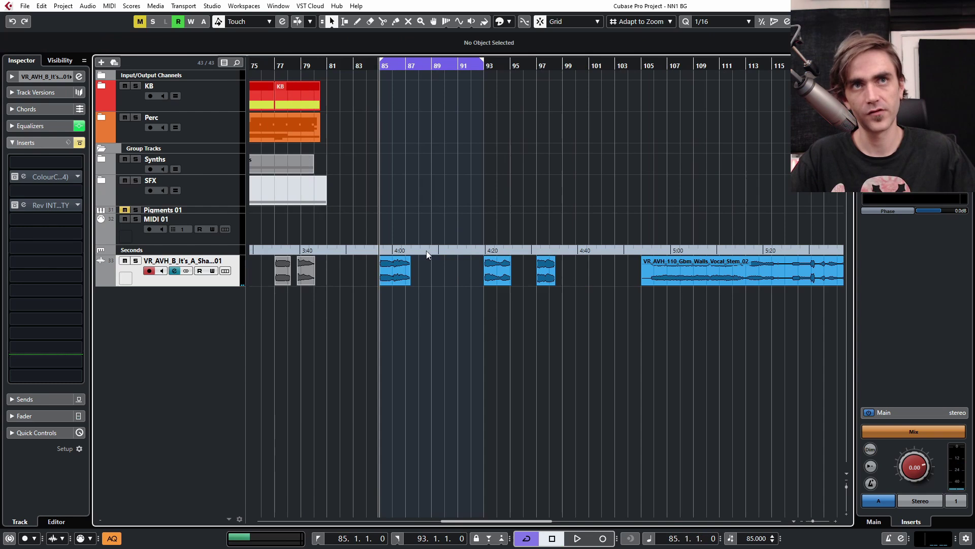
Step: Reactivate both bypassed insert effects on the vocal track
scroll(421, 249, up, 3)
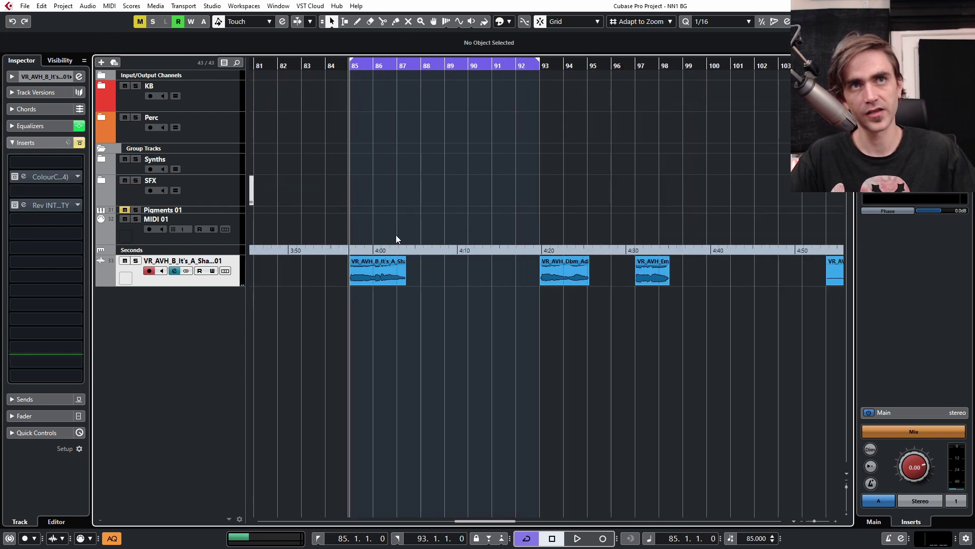
click(15, 177)
click(15, 205)
click(490, 178)
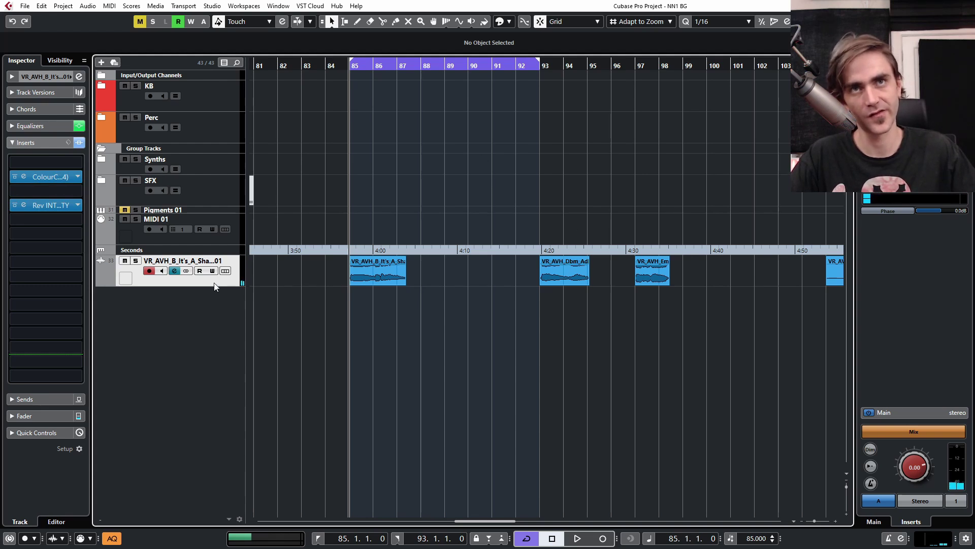
Step: Enlarge the vocal track and move its Shambala clip onto a new audio track below, keeping it at bar 85
drag(209, 285, 209, 327)
scroll(559, 325, up, 2)
scroll(589, 335, down, 4)
scroll(431, 331, up, 2)
scroll(635, 352, up, 3)
drag(461, 305, 461, 337)
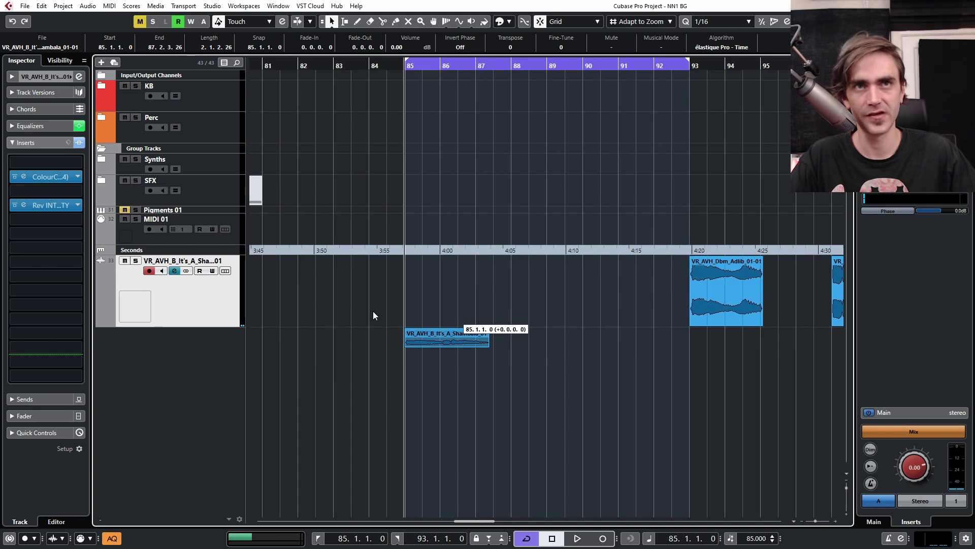
Step: Mute the original vocal track and copy the Shambala clip from the enlarged Audio 05 track back onto it at bar 85
click(124, 260)
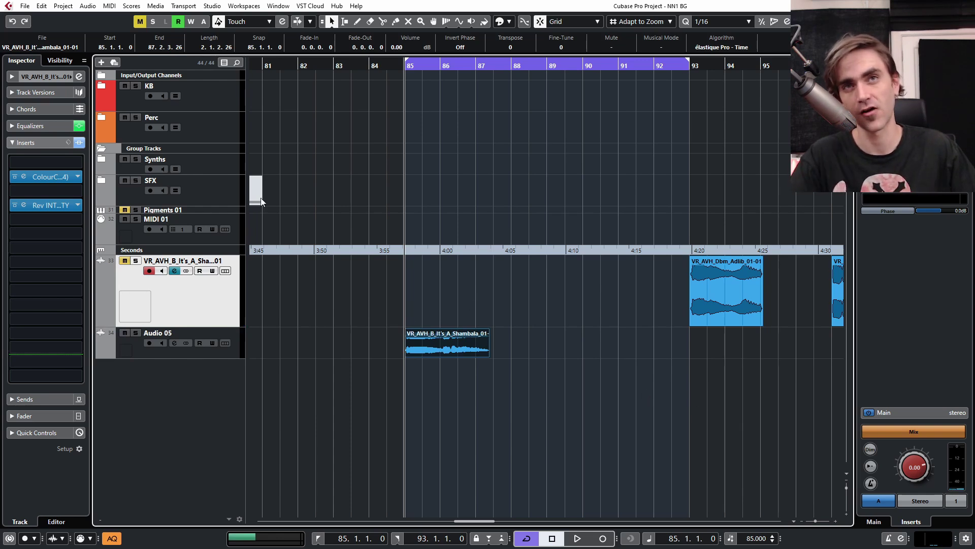
drag(186, 358, 193, 440)
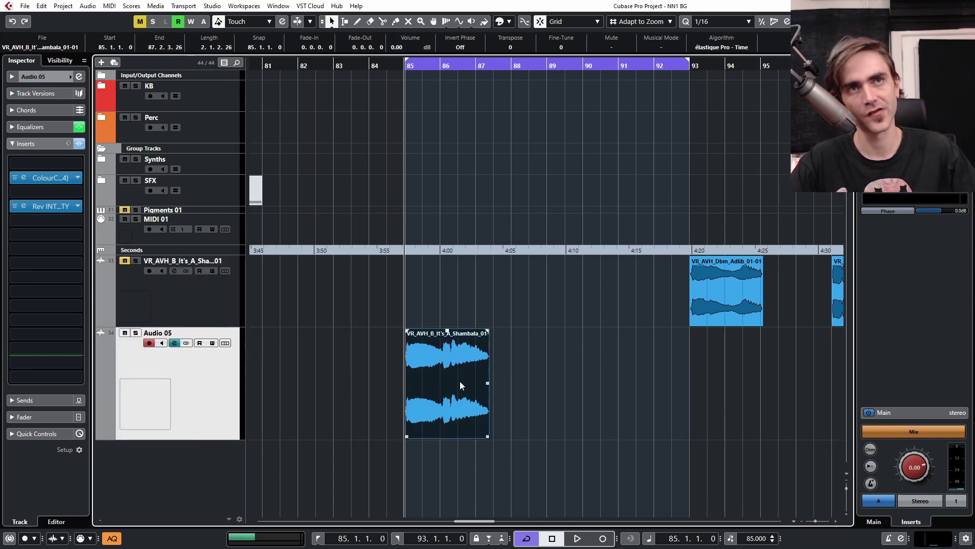
drag(450, 382, 451, 295)
click(535, 291)
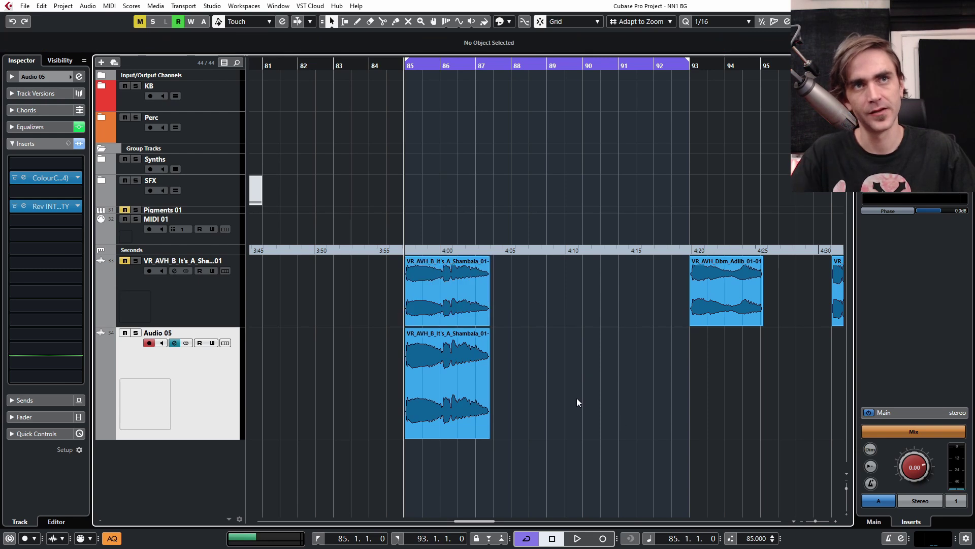
Step: Open the Shambala clip on Audio 05 in the Sample Editor and set its tempo to 110.00
click(444, 398)
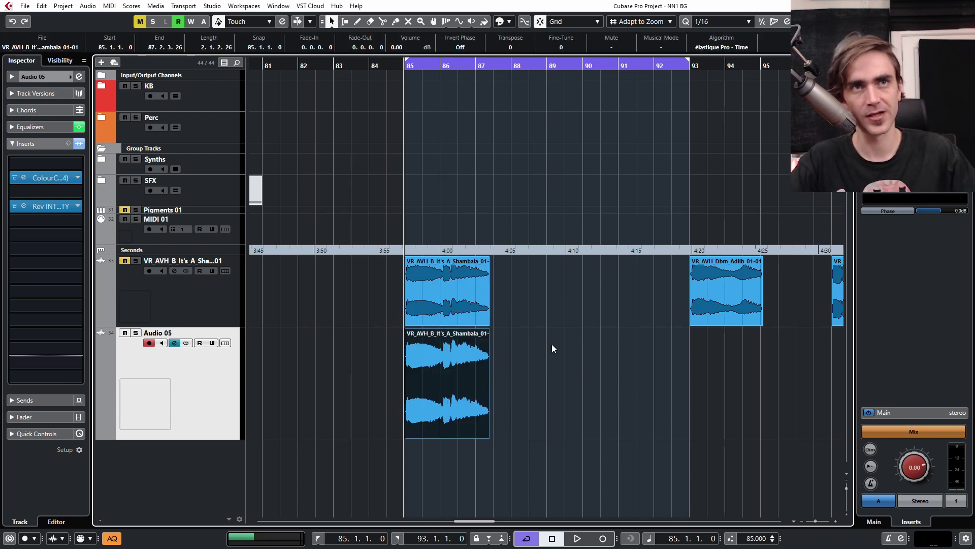
double_click(443, 390)
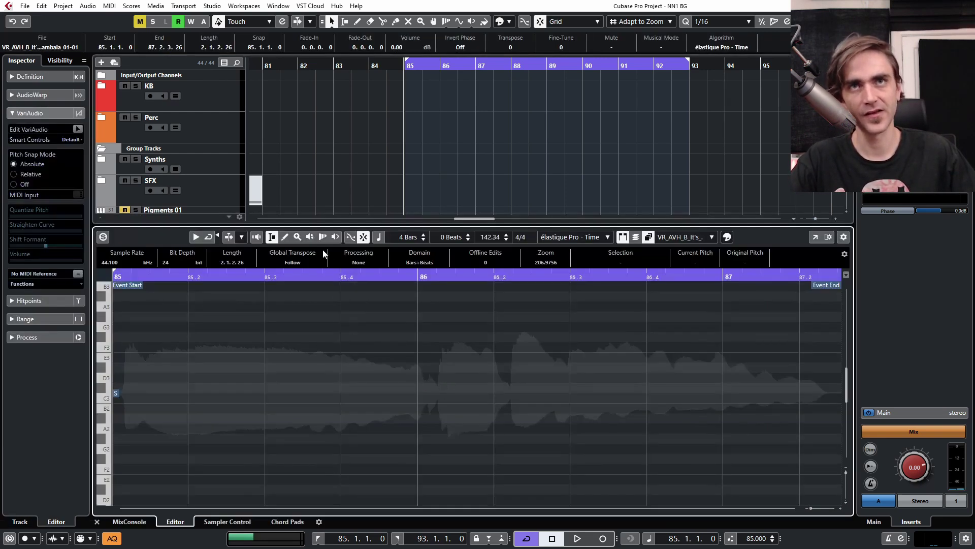
text(110.00)
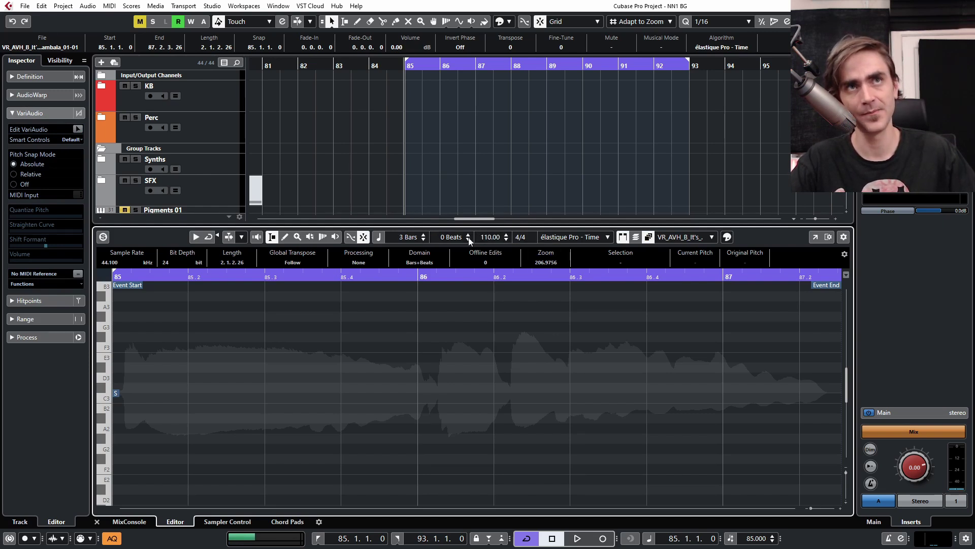
Step: Enable Musical Mode in the clip's AudioWarp settings and close the Sample Editor
scroll(519, 183, down, 5)
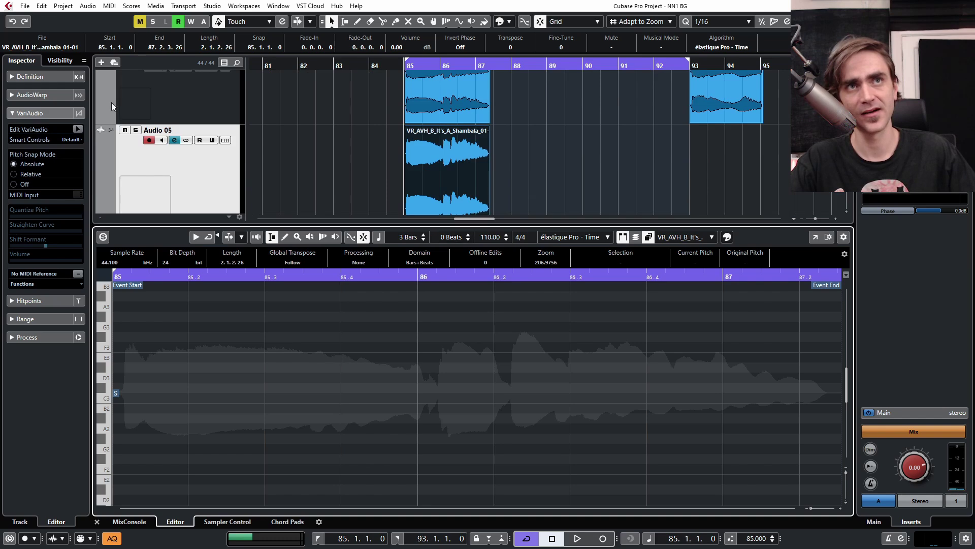
click(41, 95)
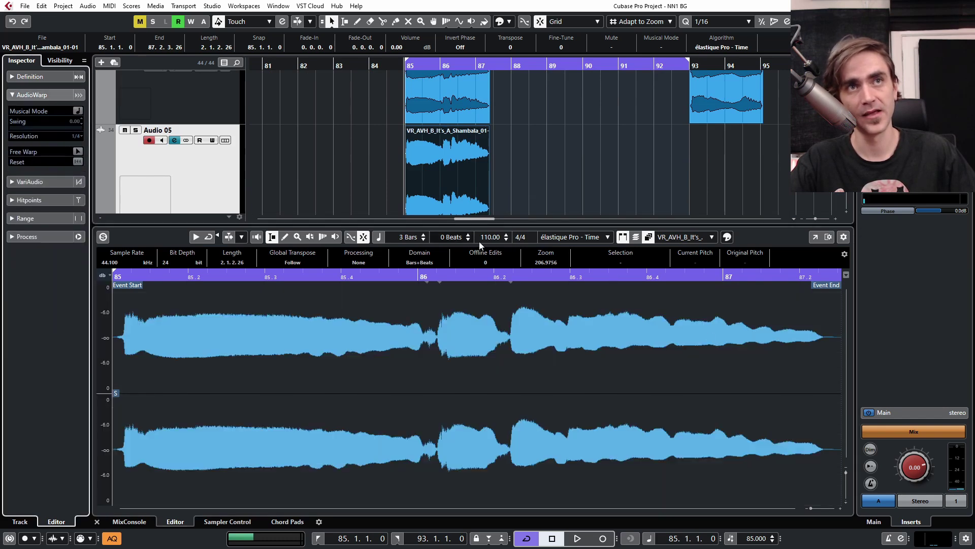
click(77, 110)
click(604, 167)
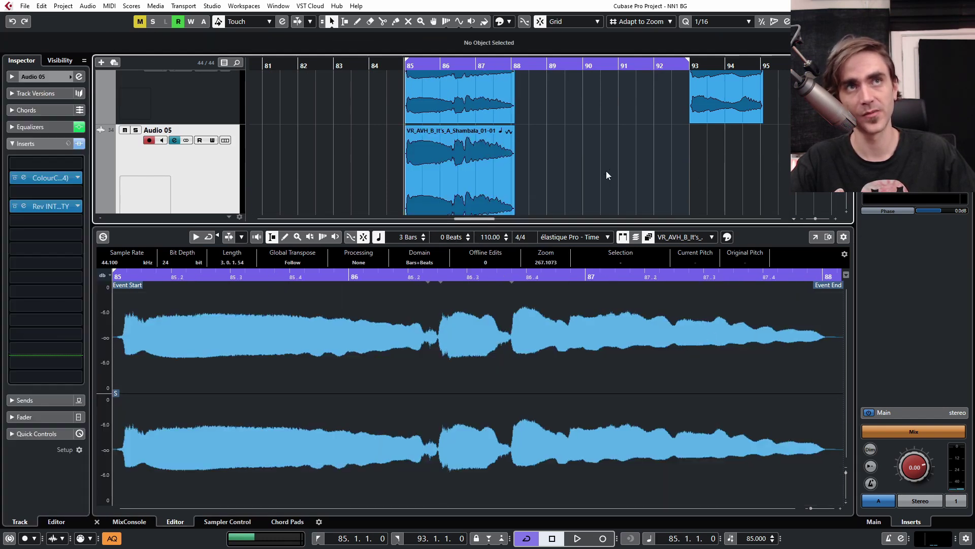
click(97, 522)
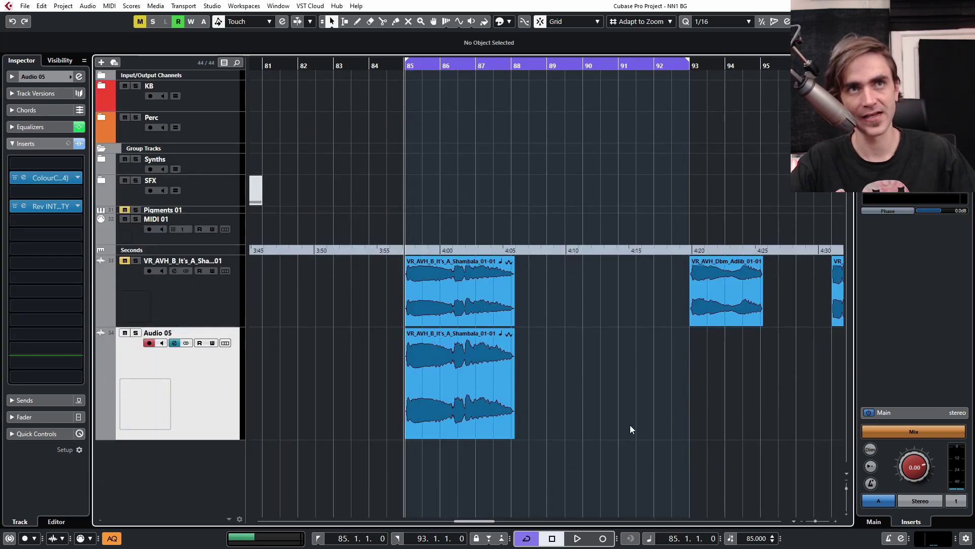
Step: Solo the Audio 05 track and review its Shambala clip in the Sample Editor, closing the editor again
click(464, 406)
right_click(450, 387)
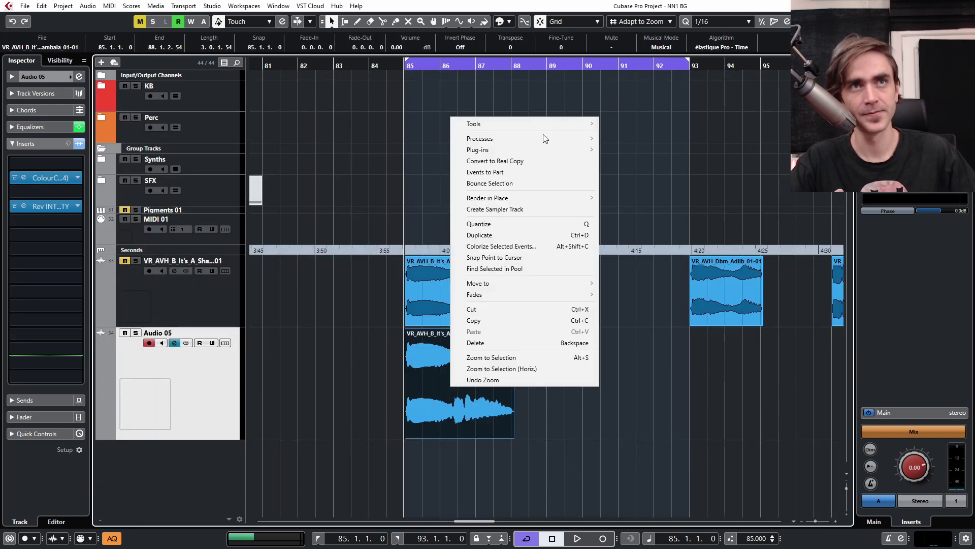
click(508, 172)
scroll(334, 127, down, 4)
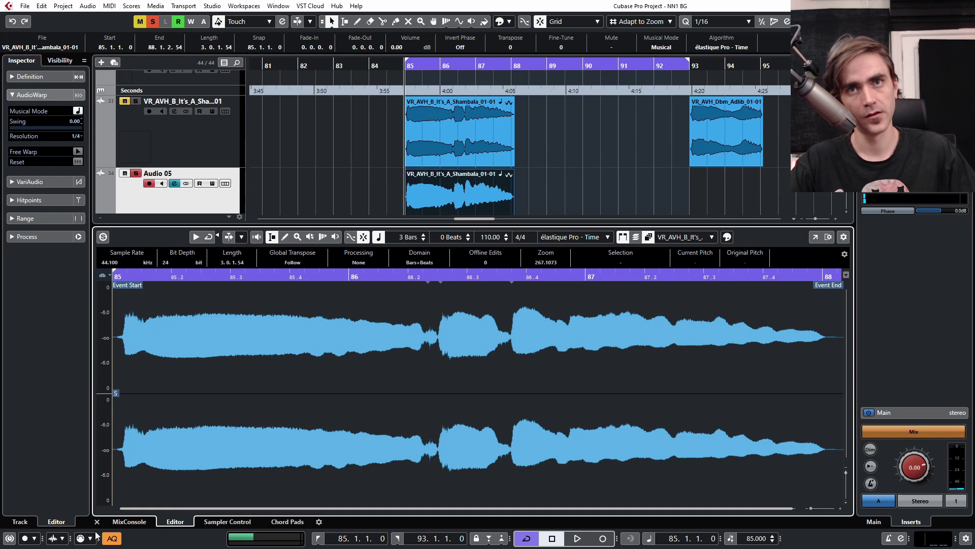
click(97, 521)
click(556, 401)
Step: Bounce the Shambala clip on Audio 05 into a new audio file and leave the bounced clip selected
click(459, 432)
right_click(484, 364)
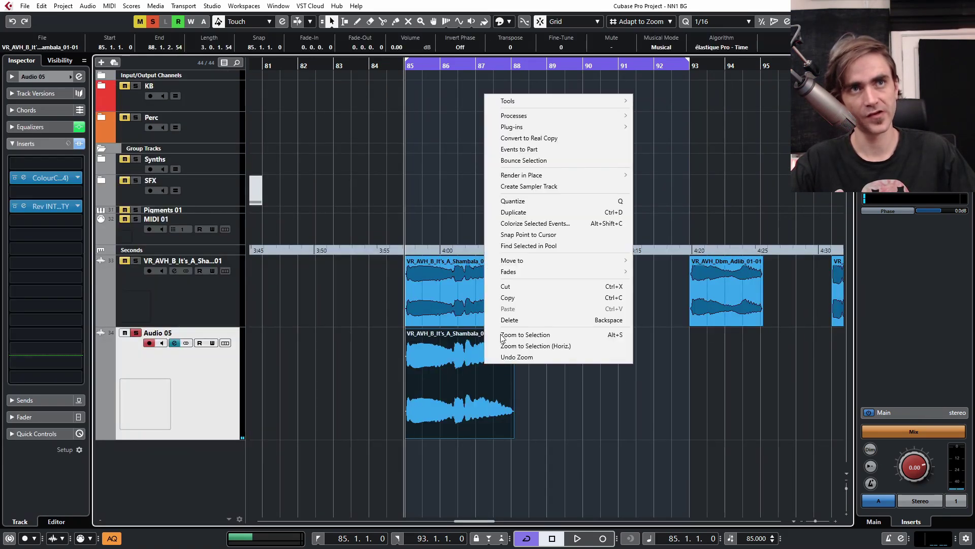
click(515, 161)
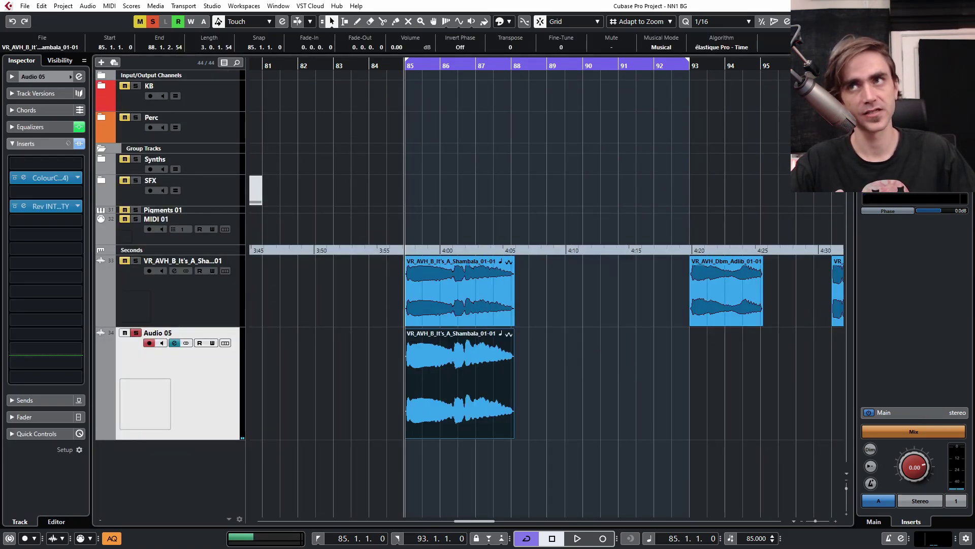
click(538, 349)
click(477, 294)
click(465, 398)
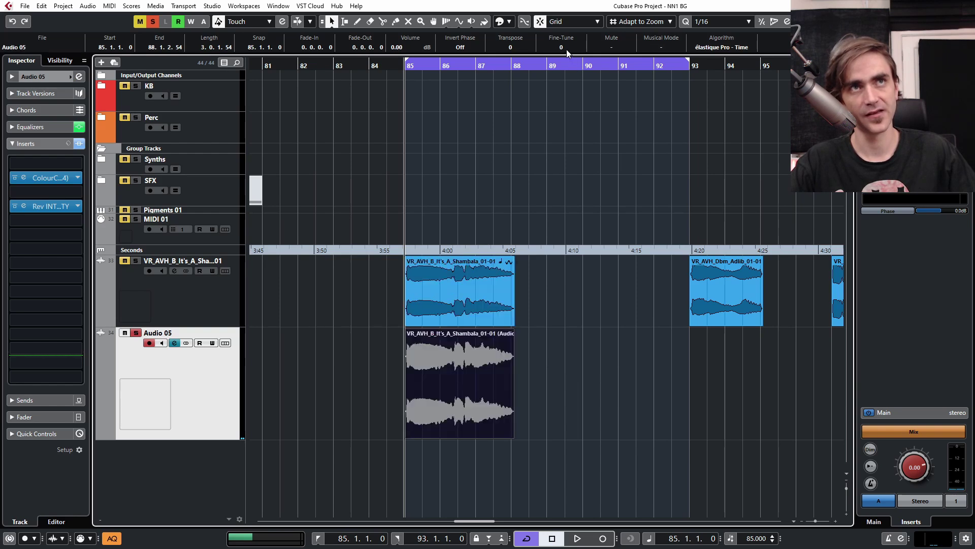
click(528, 385)
click(483, 391)
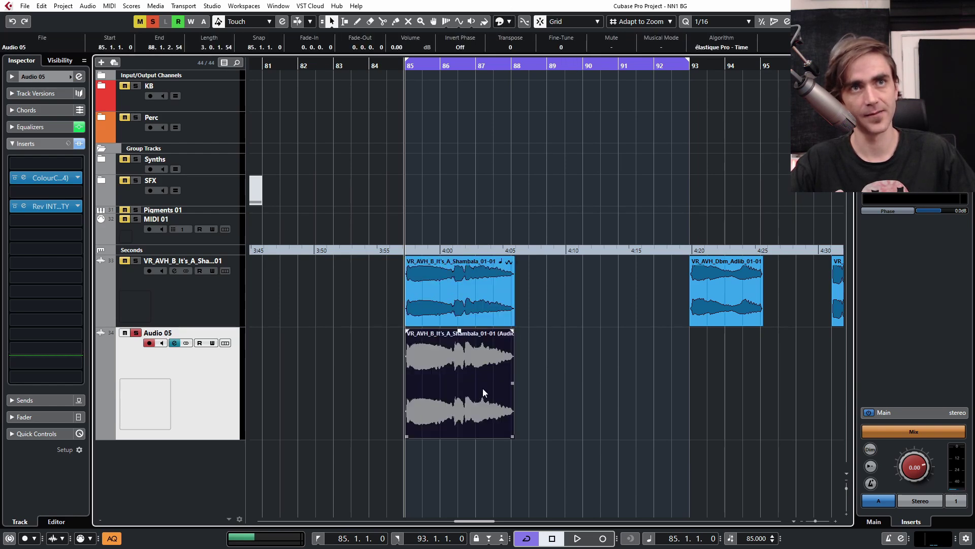
Step: Examine the bounced Shambala clip on Audio 05 in the Sample Editor and compare its waveform with the original clip above it
click(469, 303)
click(464, 359)
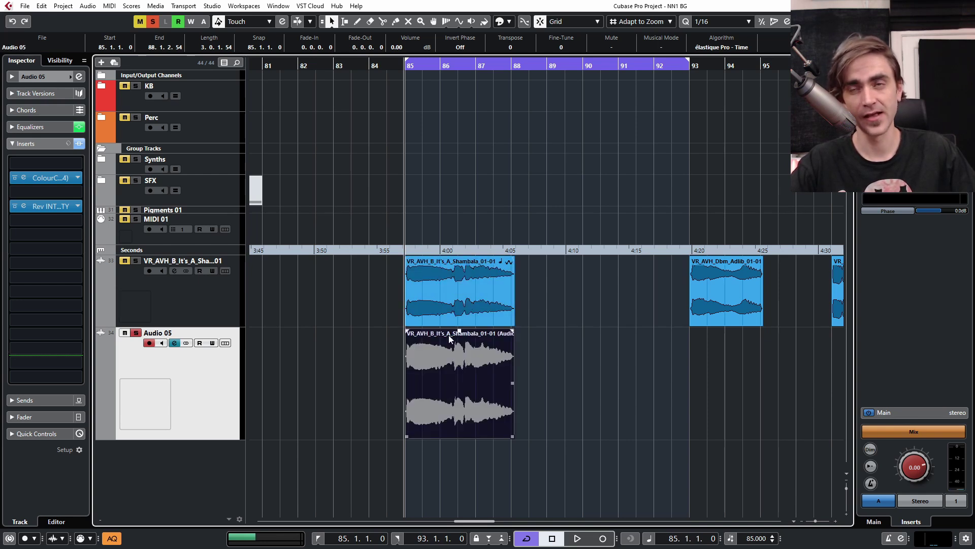
double_click(438, 362)
click(10, 182)
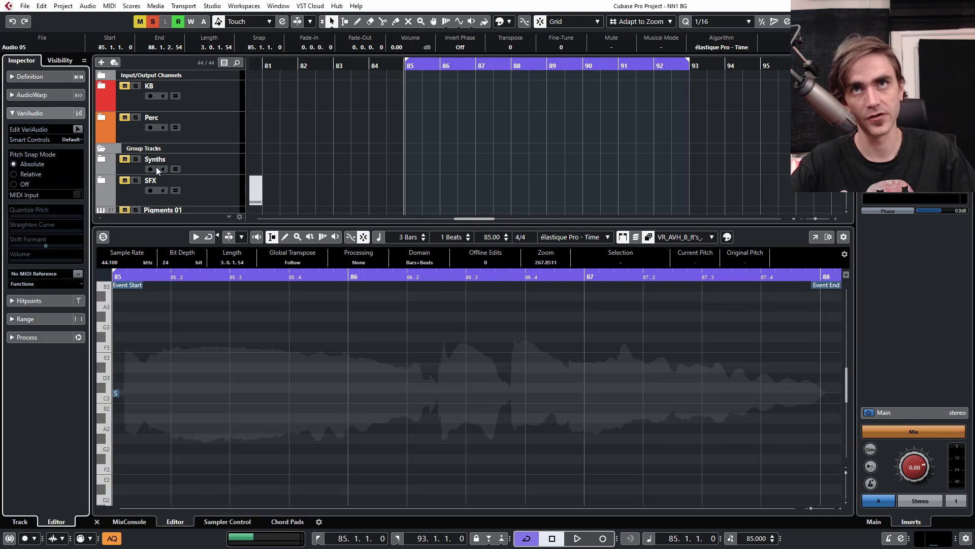
click(455, 149)
scroll(560, 136, down, 10)
click(493, 129)
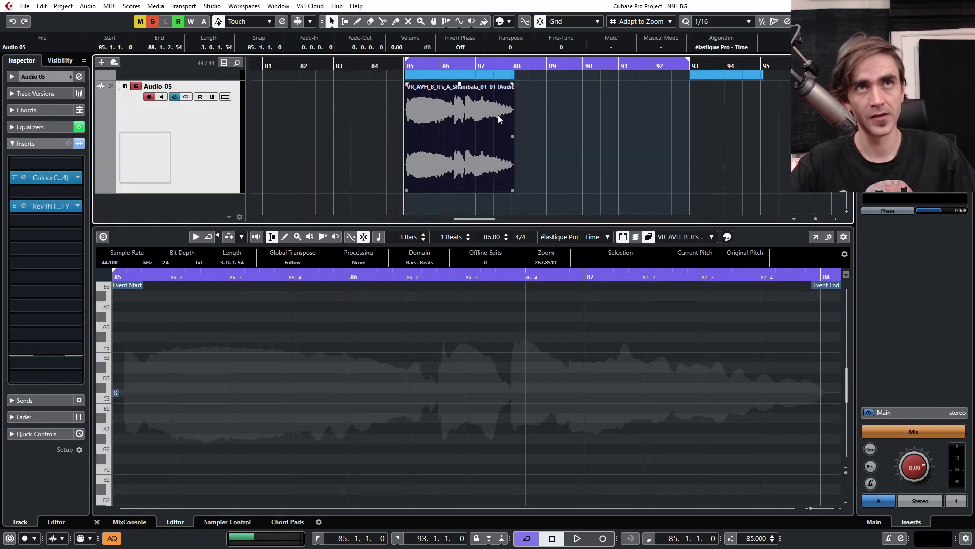
click(96, 521)
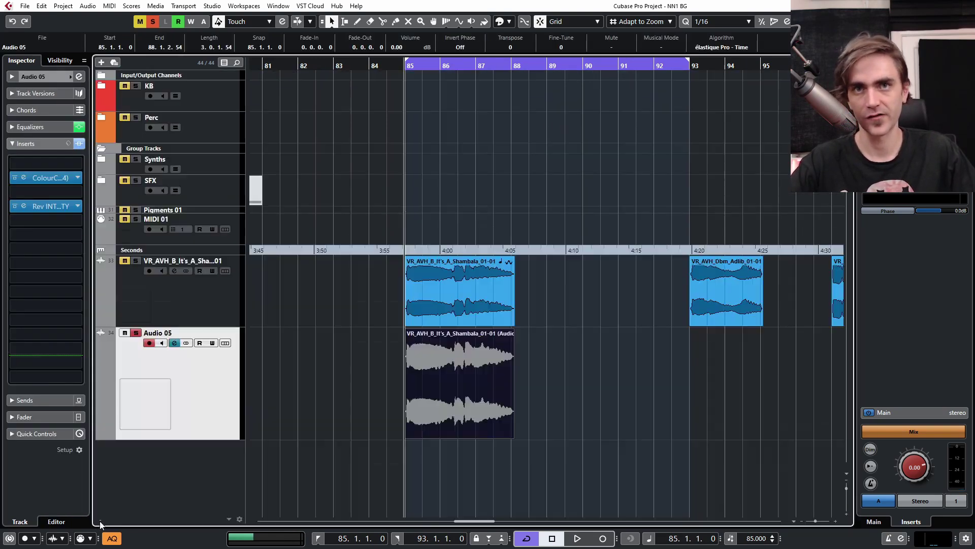
click(384, 413)
scroll(458, 404, up, 5)
click(428, 389)
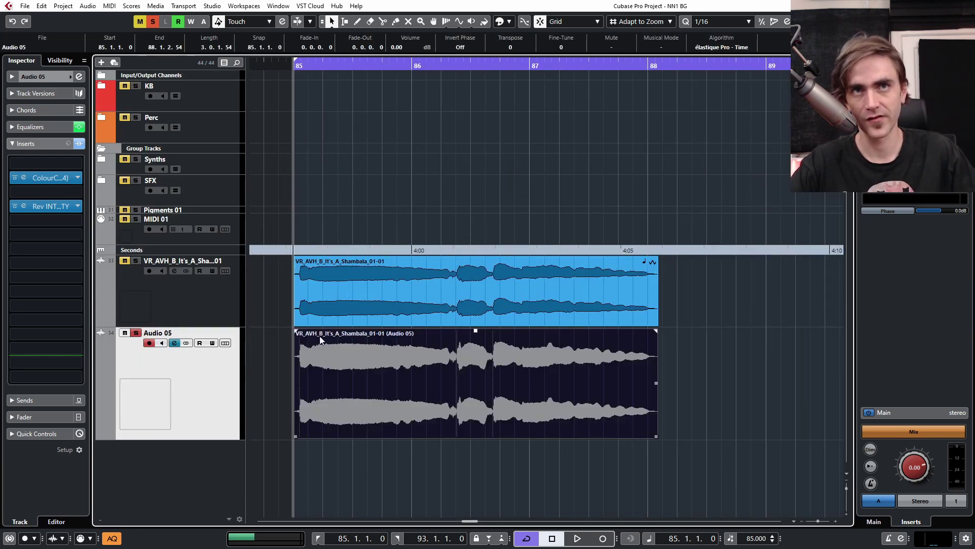
scroll(335, 351, down, 6)
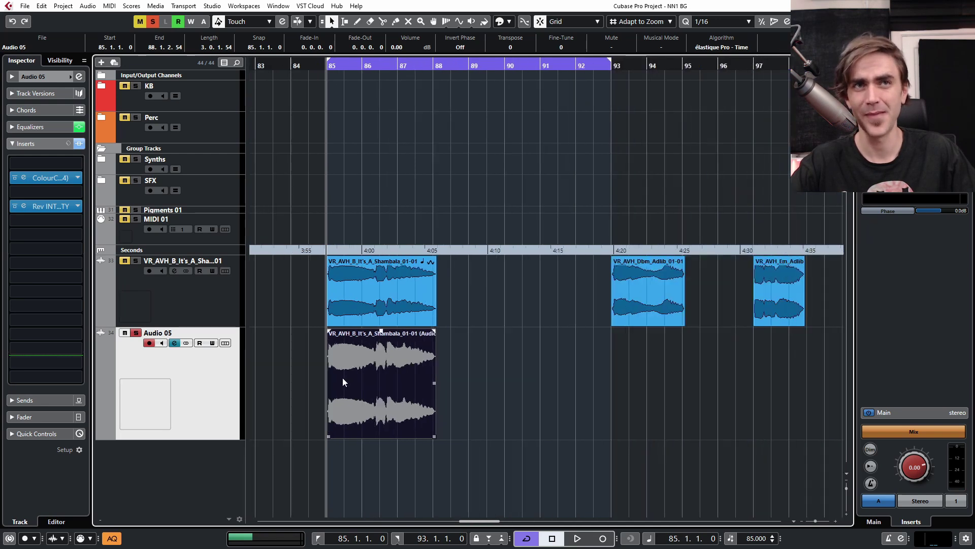
Step: Deactivate solo across the project so the other tracks are audible alongside Audio 05
scroll(503, 375, left, 5)
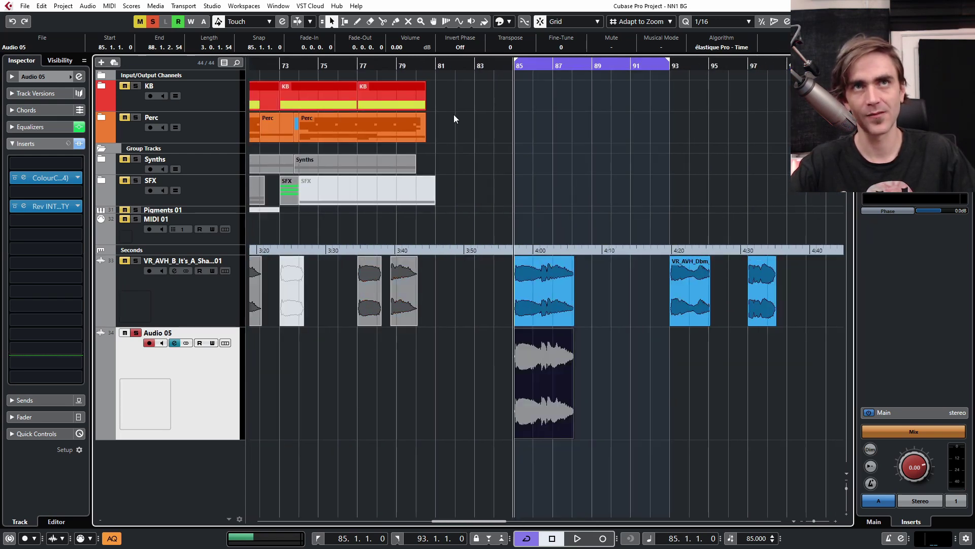
scroll(508, 304, up, 1)
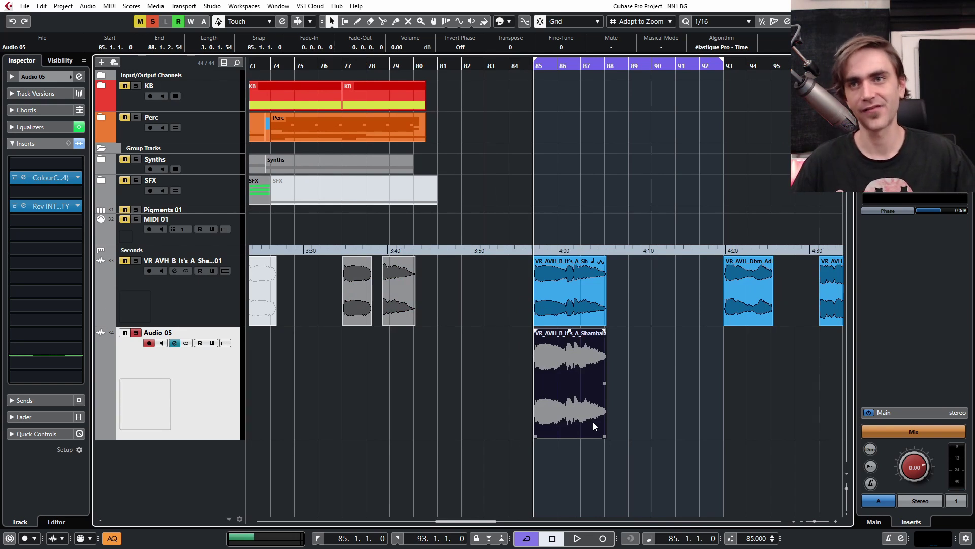
scroll(464, 159, down, 1)
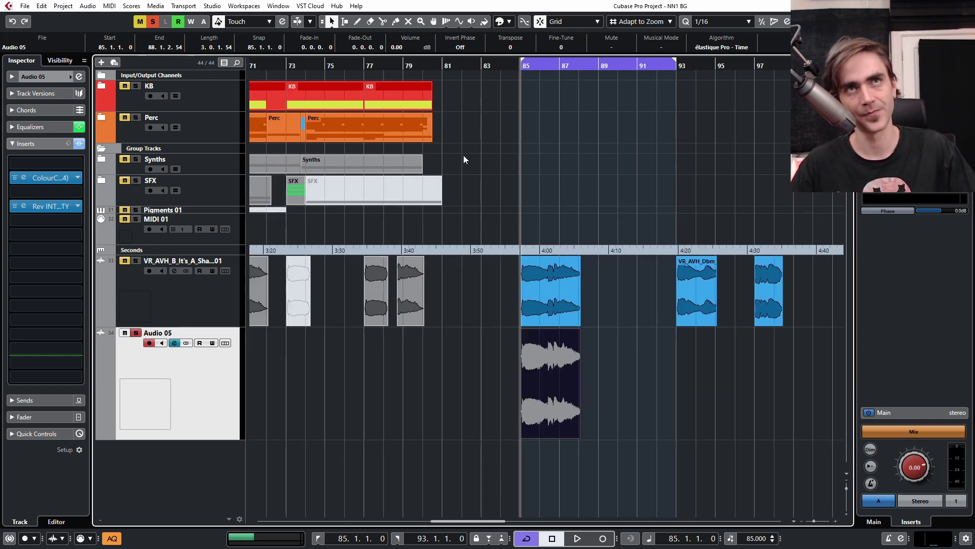
scroll(398, 101, left, 2)
scroll(409, 145, down, 1)
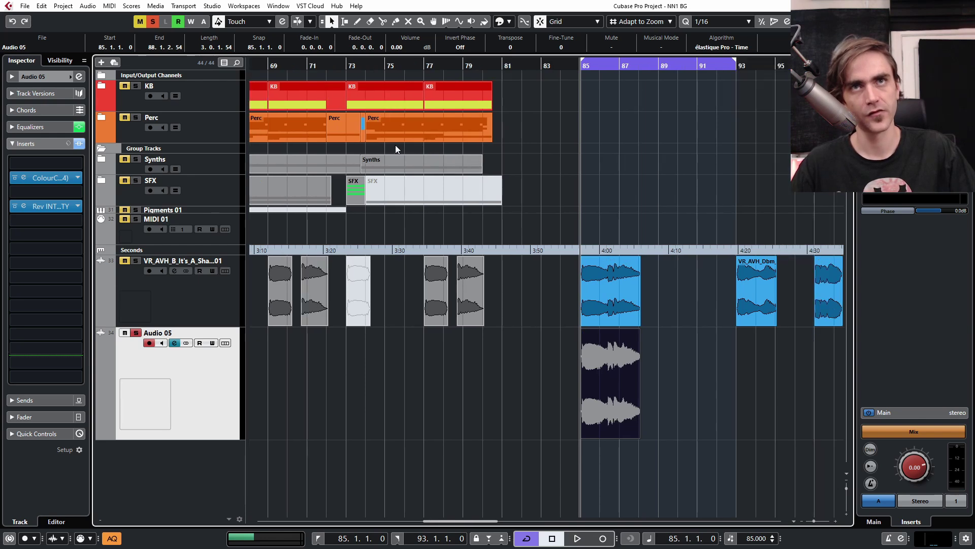
scroll(415, 133, down, 1)
scroll(415, 133, down, 1)
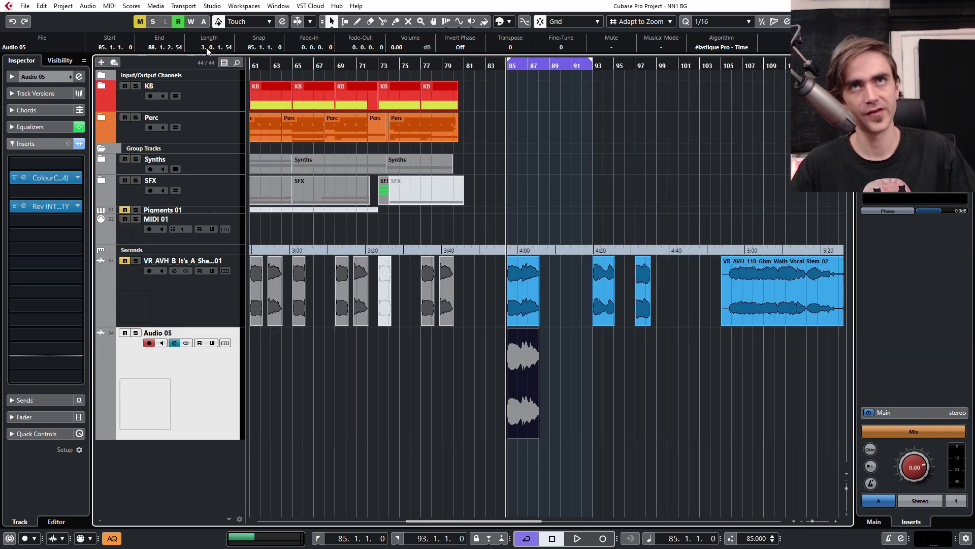
Step: Expand the KB folder and copy its Backbone and Phase Plant events from bars 73–80 to bar 85
scroll(579, 144, down, 4)
scroll(584, 151, left, 2)
scroll(561, 157, up, 5)
scroll(529, 152, right, 3)
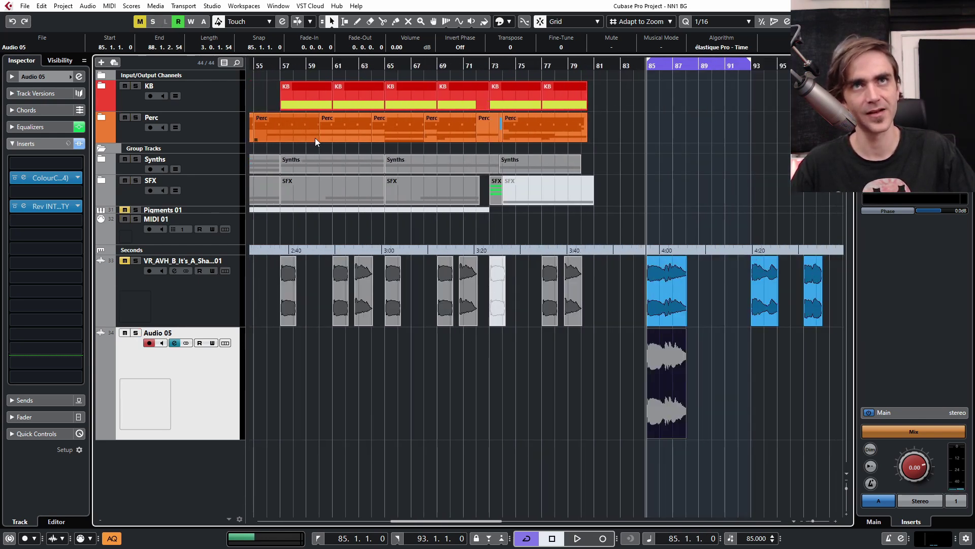
scroll(356, 131, right, 3)
click(101, 86)
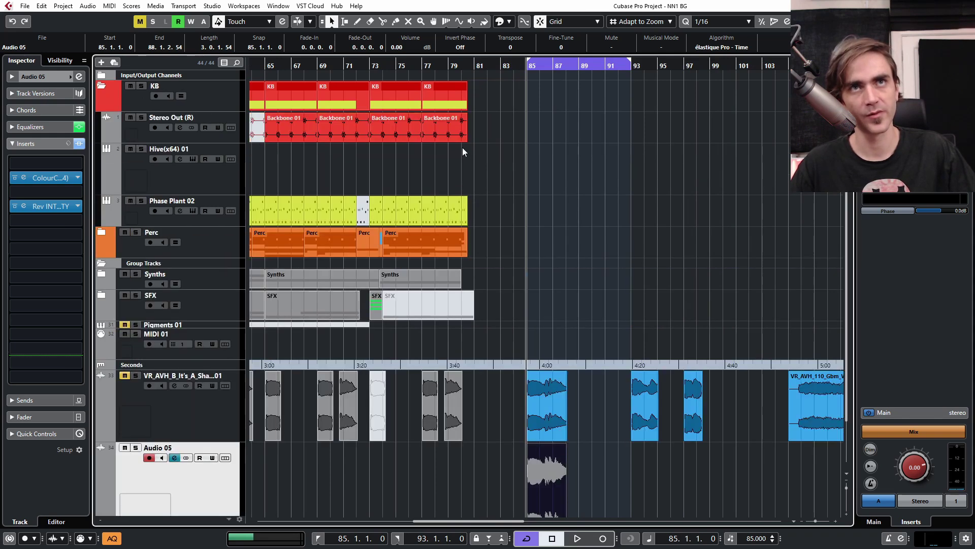
drag(492, 121, 379, 206)
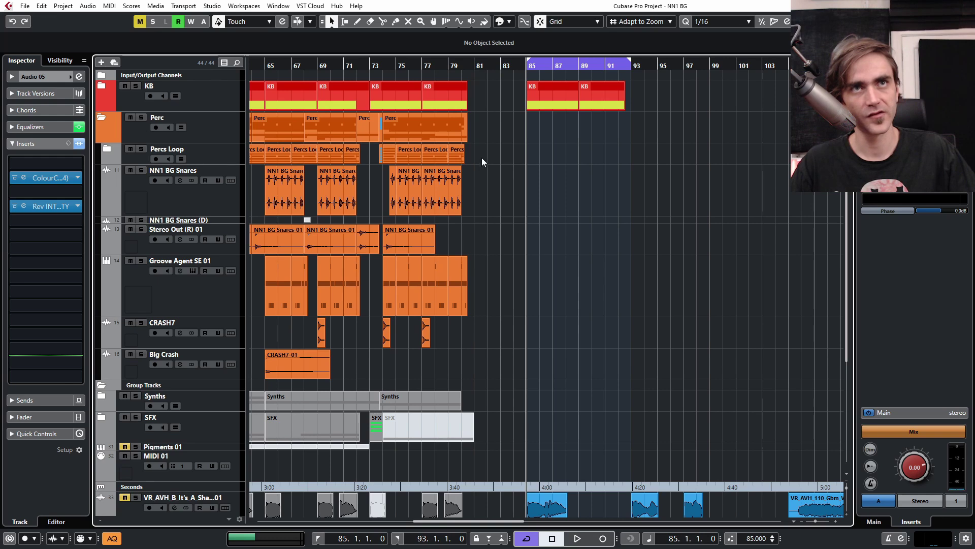
Step: Copy the two Perc folder parts spanning bars 40–48 to bar 84, and mute the Audio 05 track
scroll(472, 123, left, 10)
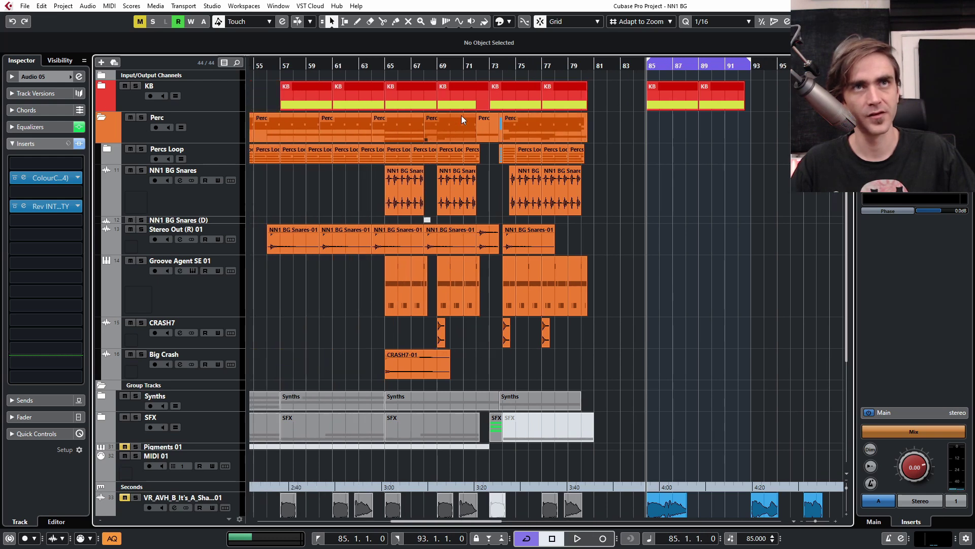
click(519, 126)
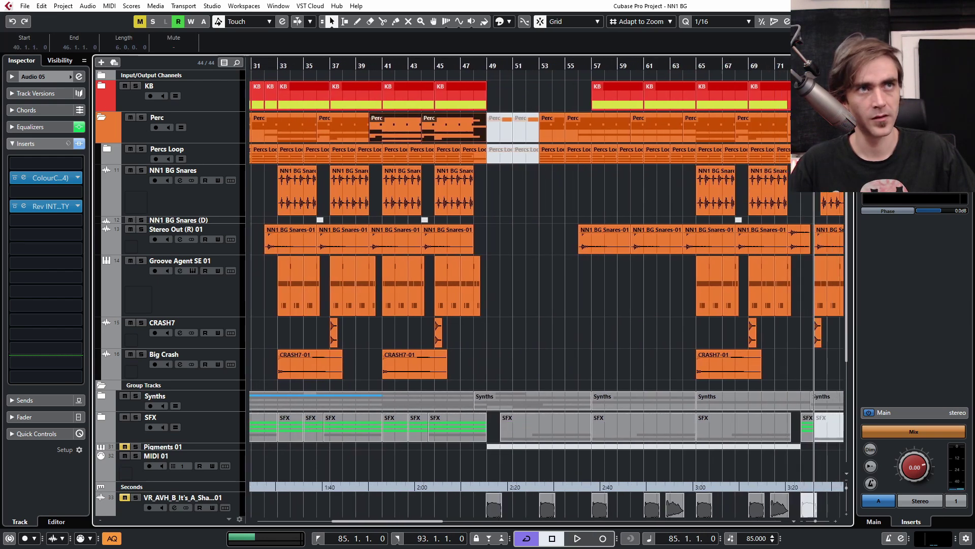
scroll(519, 126, right, 6)
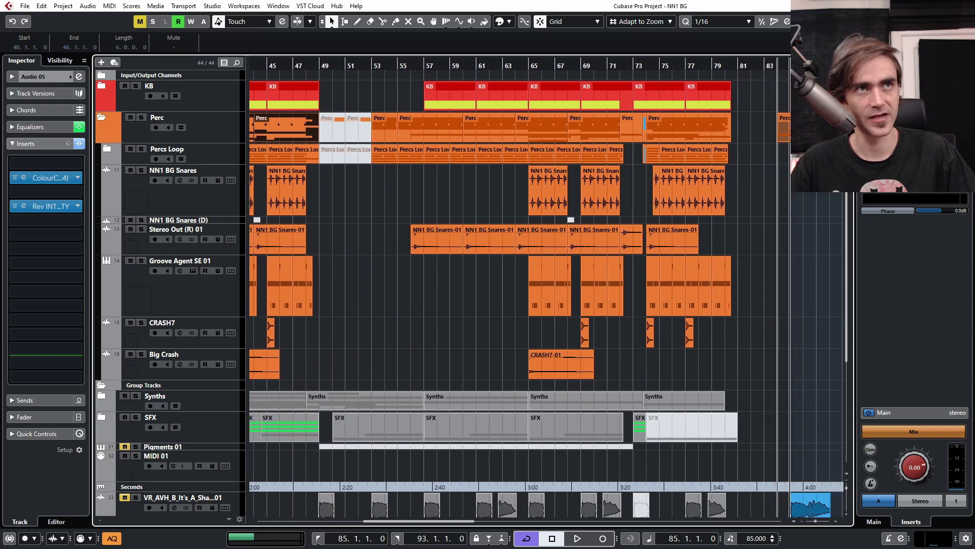
Step: Start playback of the looped section and expand the Synths folder to reach its individual tracks
key(space)
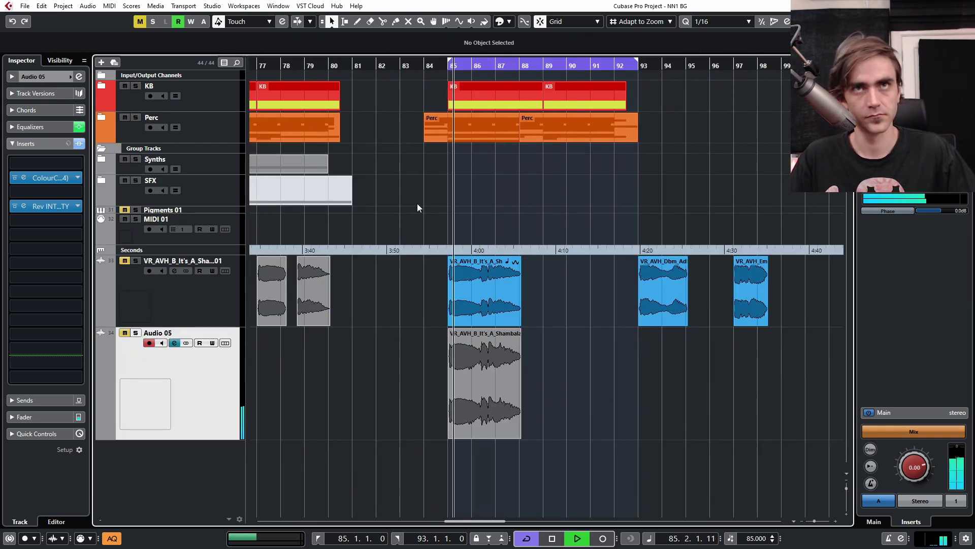
scroll(396, 176, down, 3)
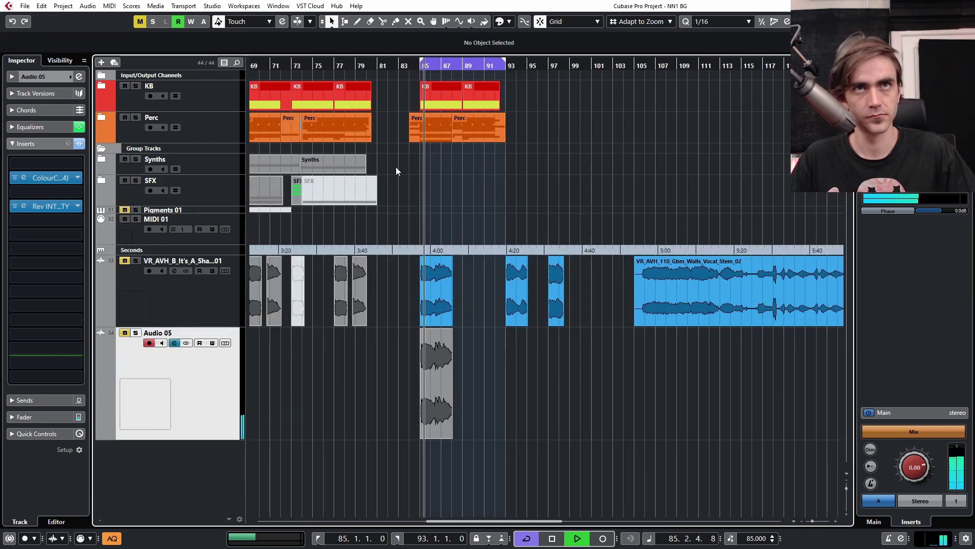
scroll(397, 168, left, 4)
scroll(424, 175, right, 3)
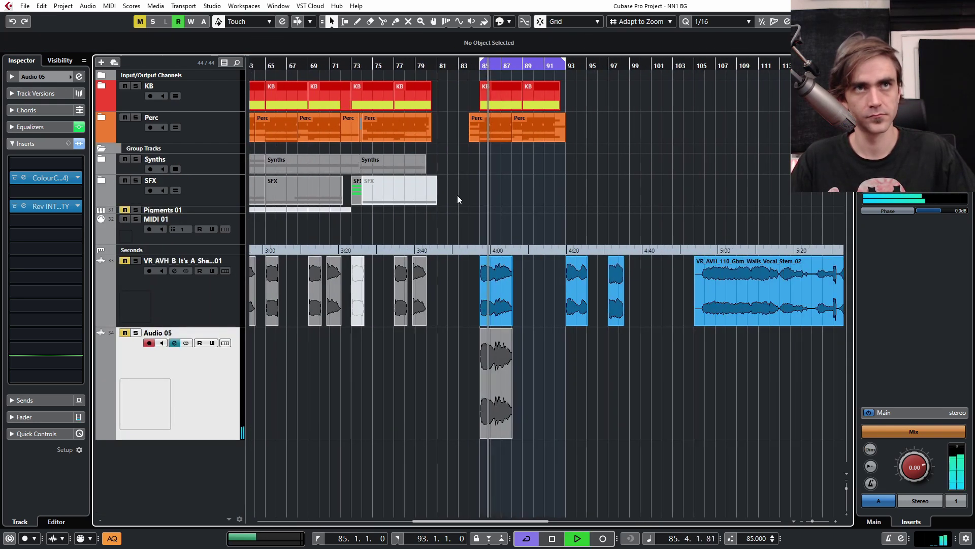
click(102, 159)
scroll(404, 211, down, 5)
scroll(478, 227, left, 5)
scroll(510, 261, down, 4)
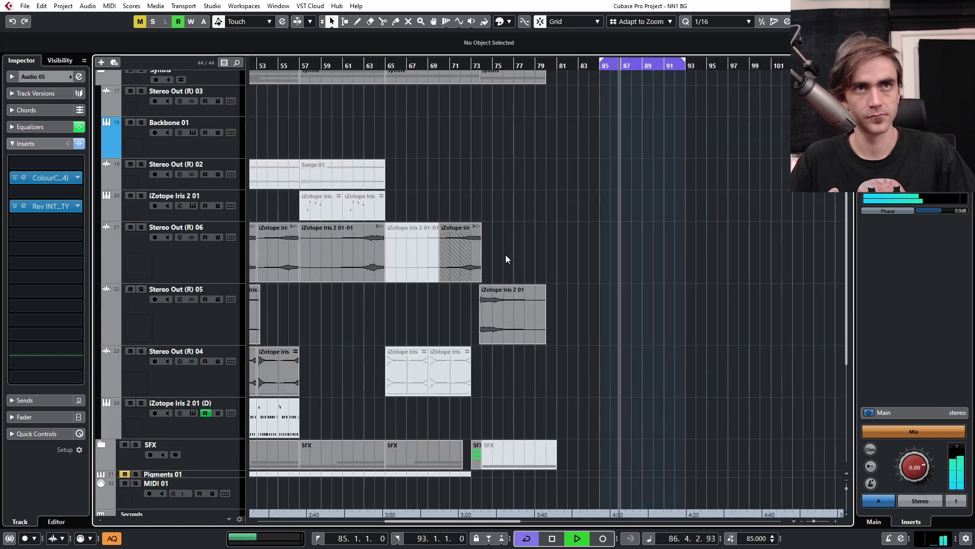
drag(421, 135, 468, 136)
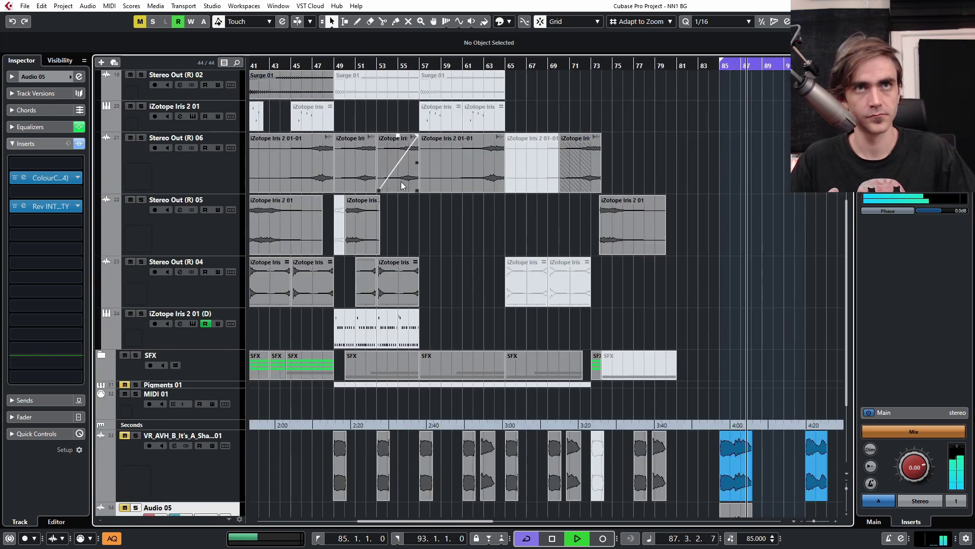
drag(456, 170, 760, 173)
key(Delete)
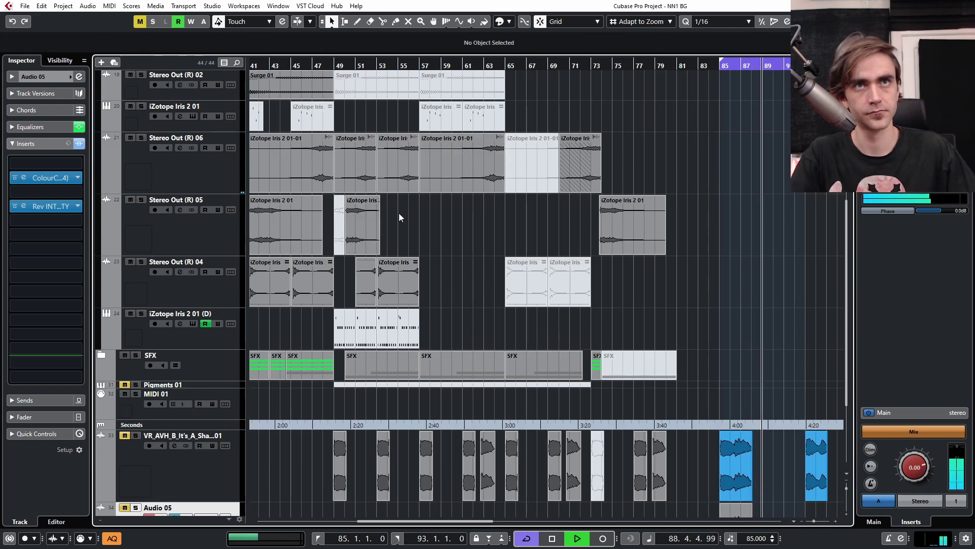
click(395, 95)
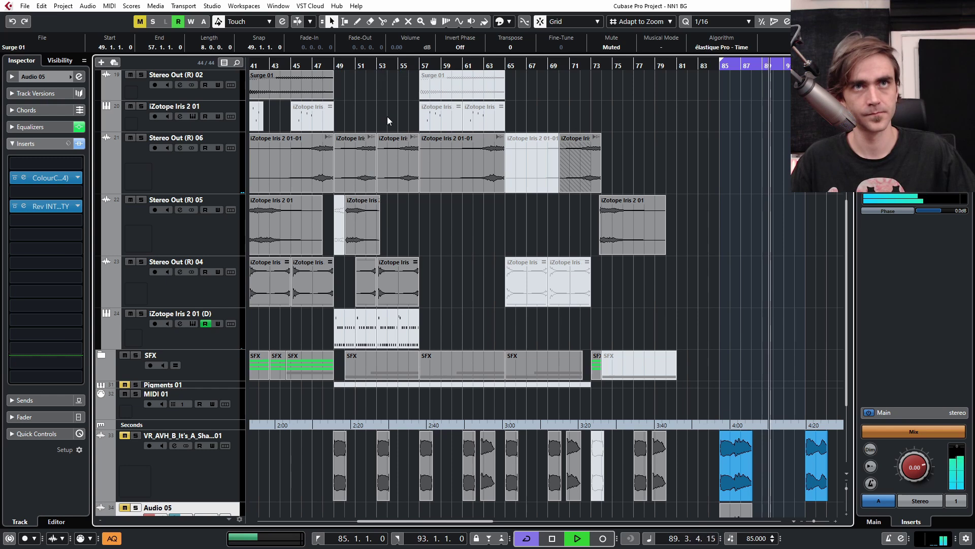
key(ctrl+z)
click(766, 185)
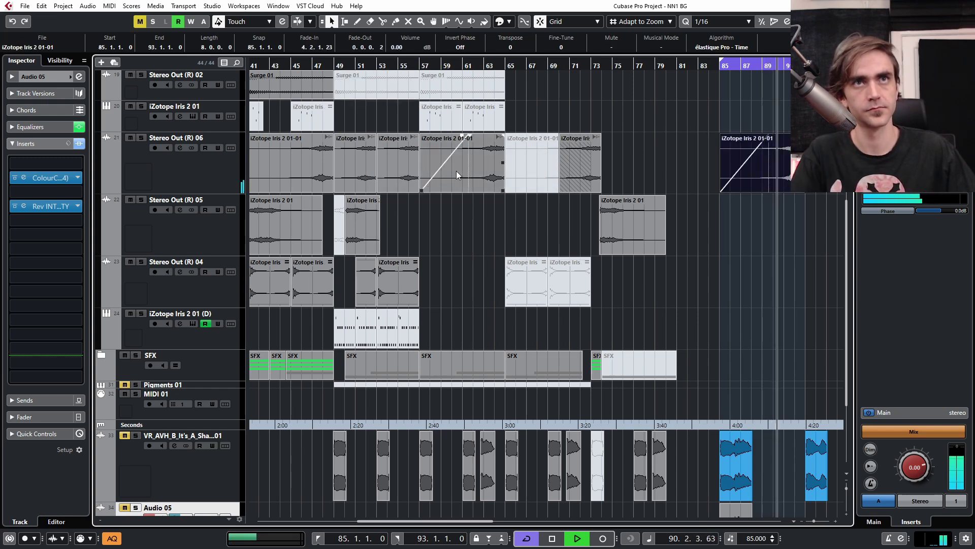
key(Delete)
Step: Copy the iZotope Iris clip pairs from bars 49–56 on Stereo Out (R) 06 and bars 41–48 on Stereo Out (R) 04 to bar 85
drag(405, 119, 339, 160)
drag(395, 162, 725, 159)
scroll(547, 238, left, 5)
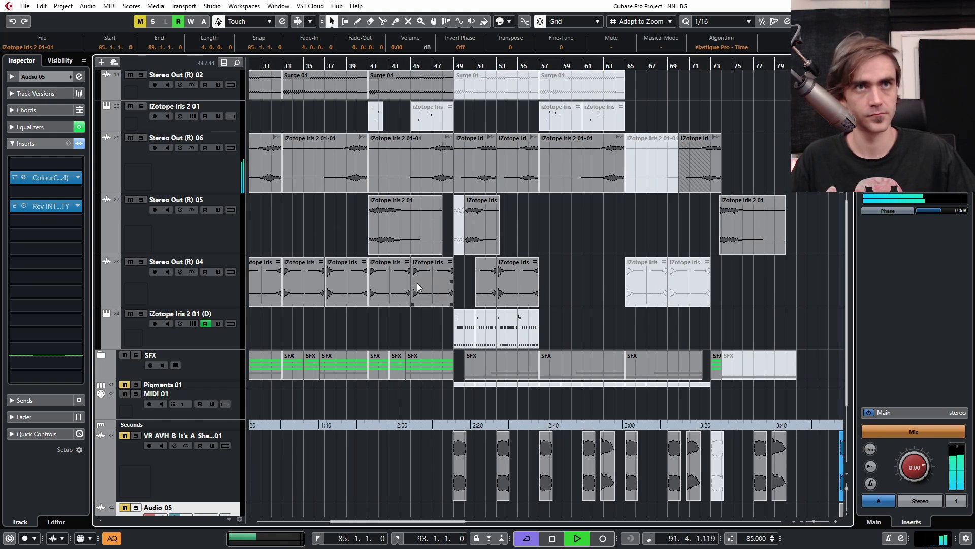
click(398, 286)
shift+click(434, 292)
scroll(386, 290, right, 5)
drag(275, 295, 746, 265)
Step: Copy the unmuted Surge 01 clip at bars 41–48 on Stereo Out (R) 02 to bar 85
scroll(724, 222, right, 3)
scroll(641, 216, left, 3)
scroll(637, 218, up, 4)
scroll(623, 238, right, 3)
scroll(599, 246, left, 3)
scroll(436, 203, right, 1)
scroll(346, 223, left, 2)
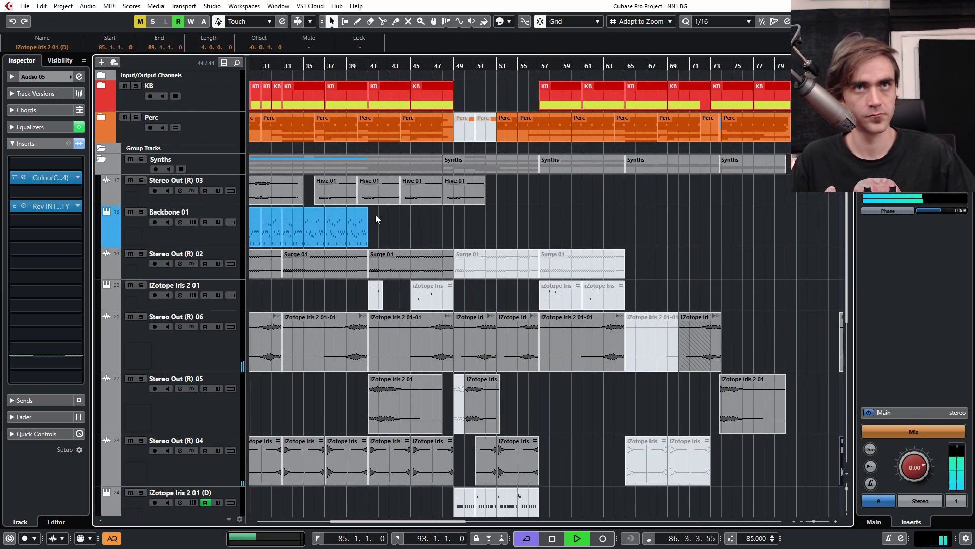
scroll(463, 245, right, 1)
click(364, 267)
drag(781, 243, 830, 256)
scroll(828, 253, right, 3)
Step: Restart playback of the looped section from bar 85 and collapse the Synths folder
key(space)
key(space)
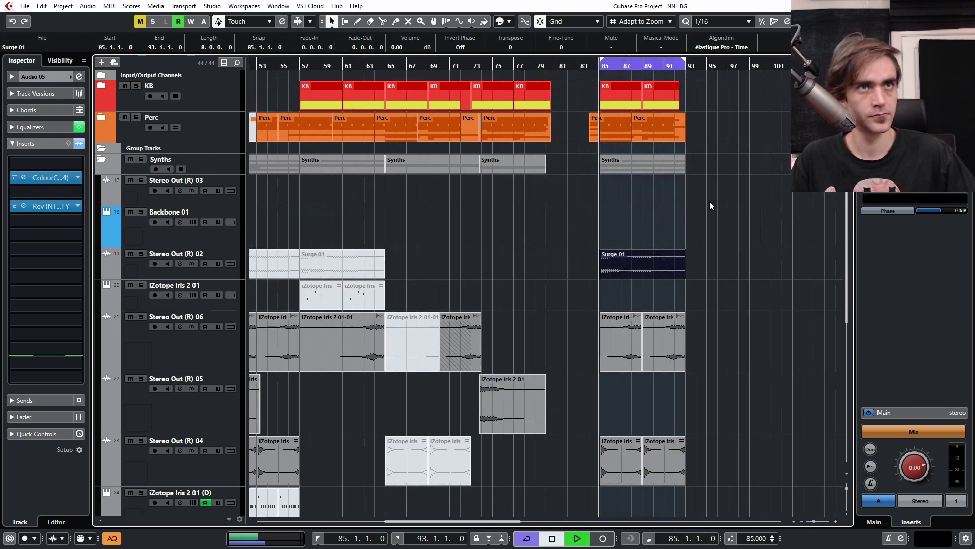
scroll(683, 216, down, 3)
scroll(677, 212, up, 2)
scroll(645, 215, up, 3)
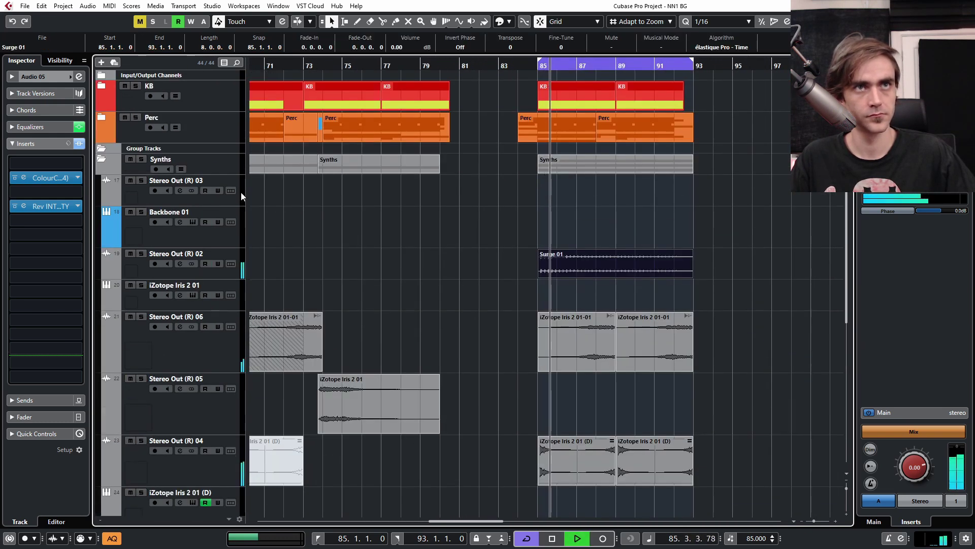
click(102, 159)
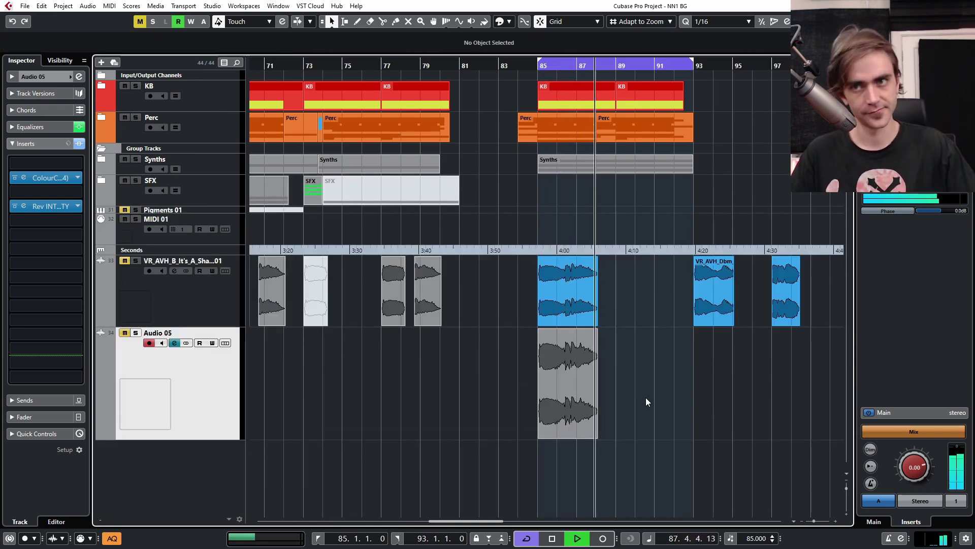
Step: Select the bounced Shambala clip, return playback to bar 85 and unmute the Audio 05 track
scroll(672, 289, right, 2)
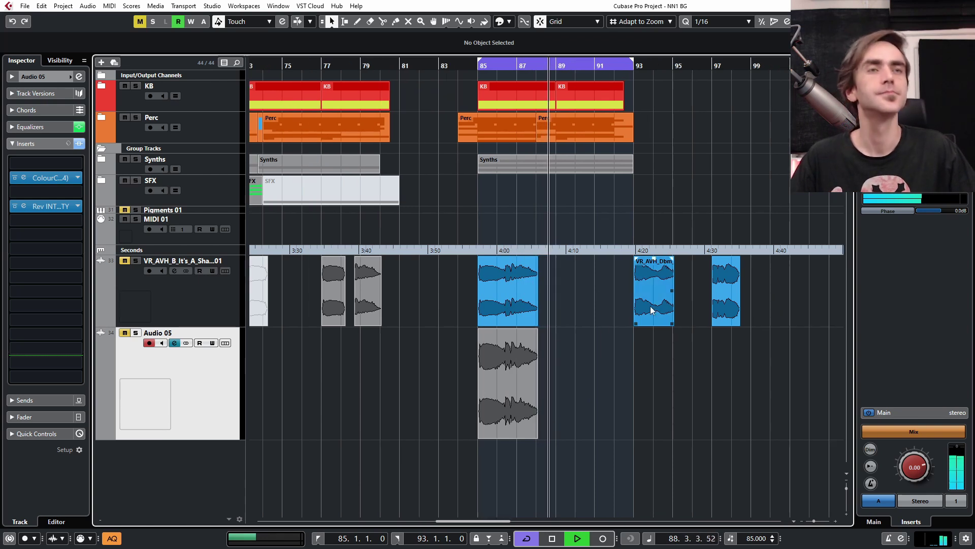
scroll(508, 401, up, 4)
click(507, 398)
key(KP_1)
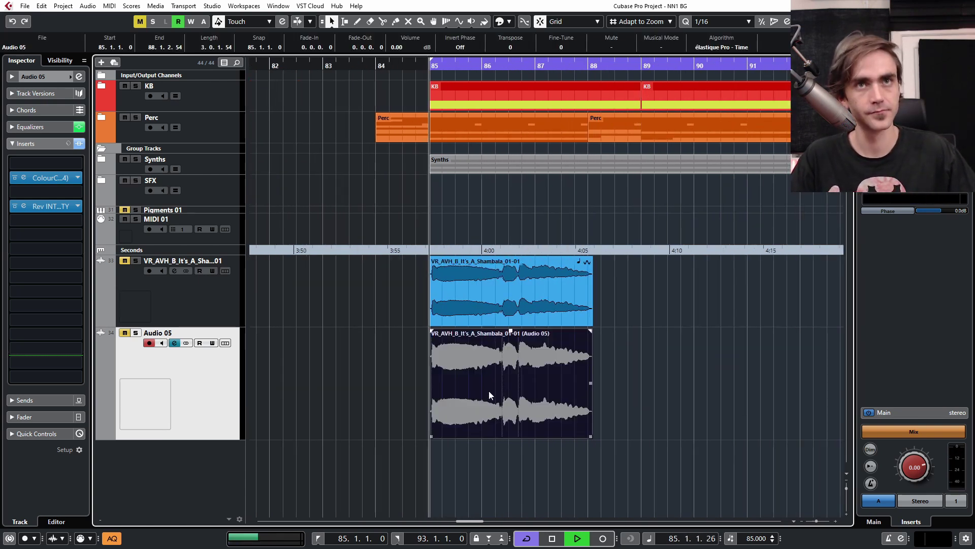
click(136, 333)
click(136, 334)
click(499, 384)
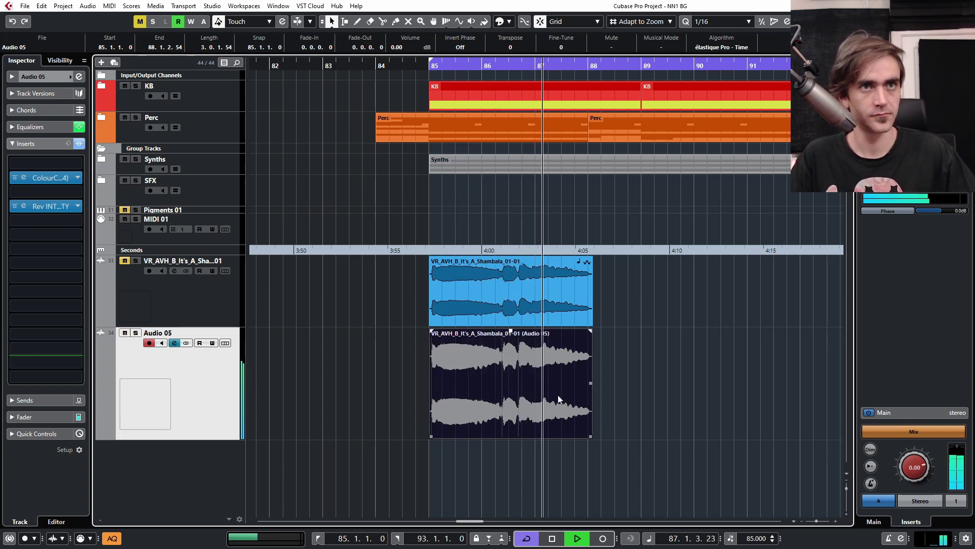
Step: Listen to the Shambala clip on Audio 05 against the copied backing parts, and stop playback
key(g)
key(g)
click(574, 411)
click(392, 365)
key(space)
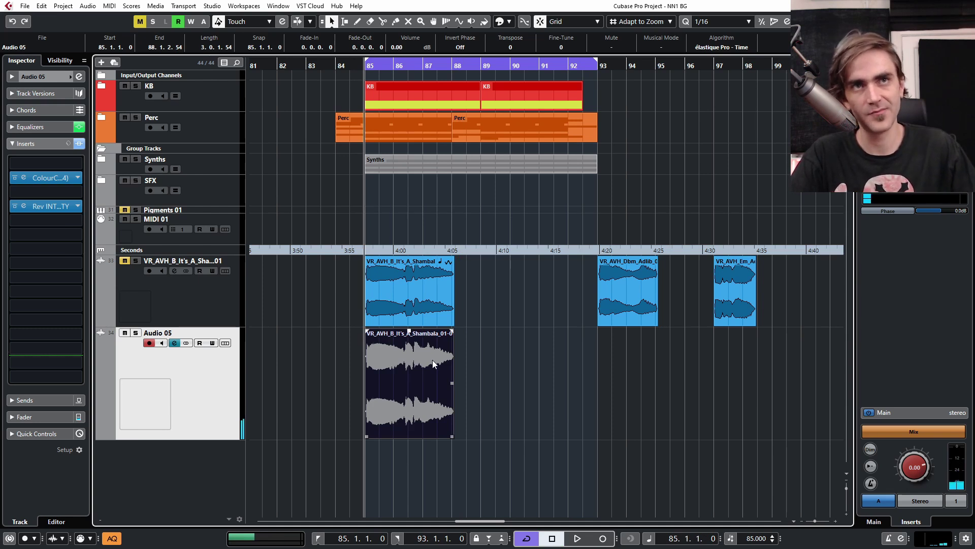
scroll(361, 362, up, 4)
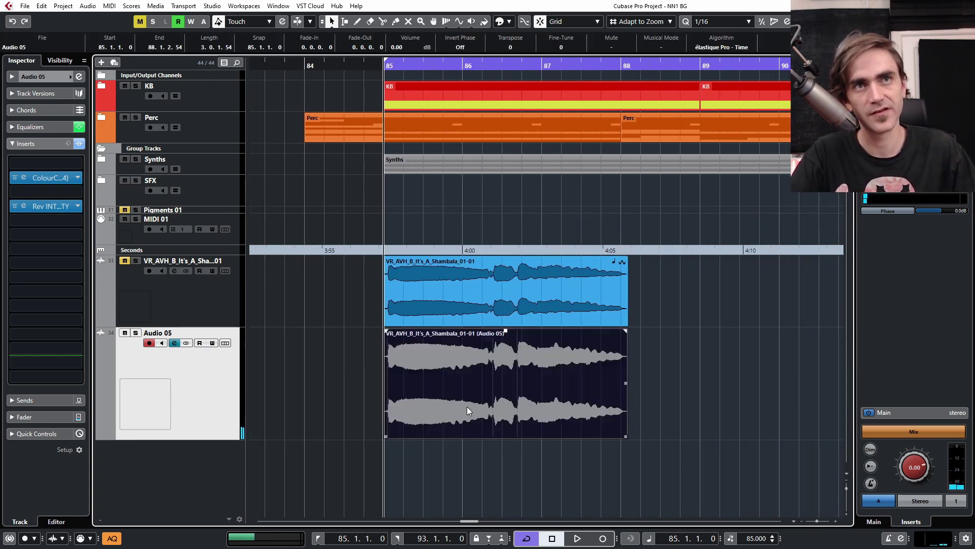
Step: Open the bounced Shambala clip on Audio 05 in the Sample Editor and turn on VariAudio editing
scroll(512, 46, up, 2)
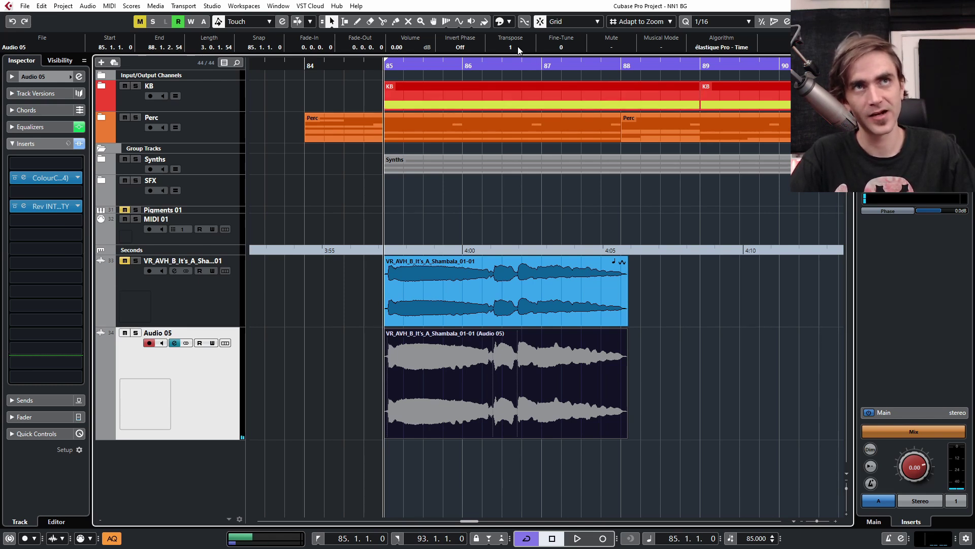
double_click(505, 401)
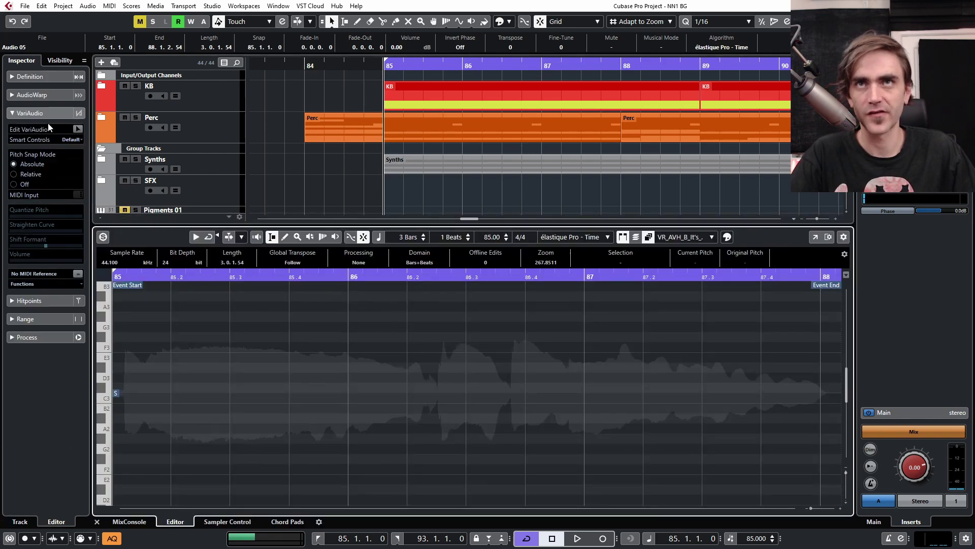
scroll(443, 182, down, 5)
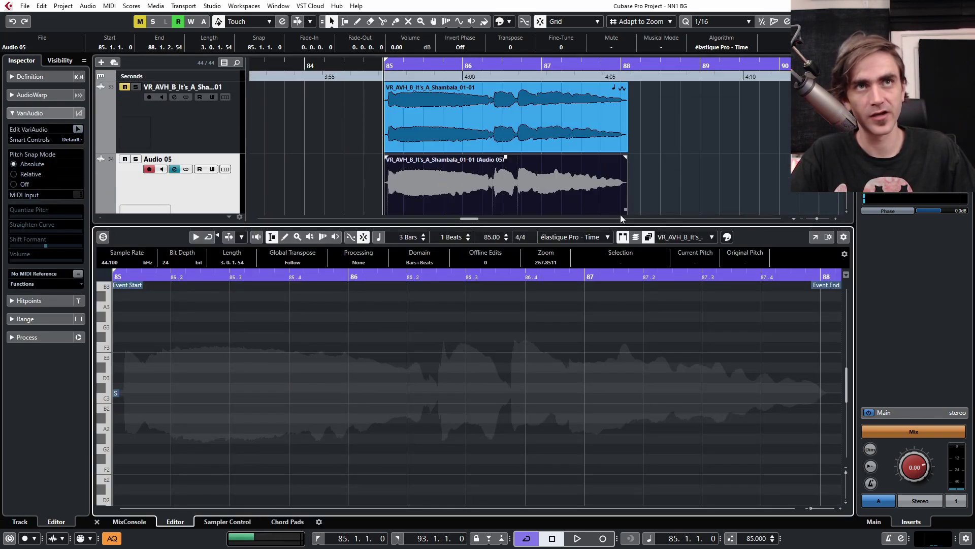
scroll(678, 191, down, 8)
scroll(674, 172, up, 6)
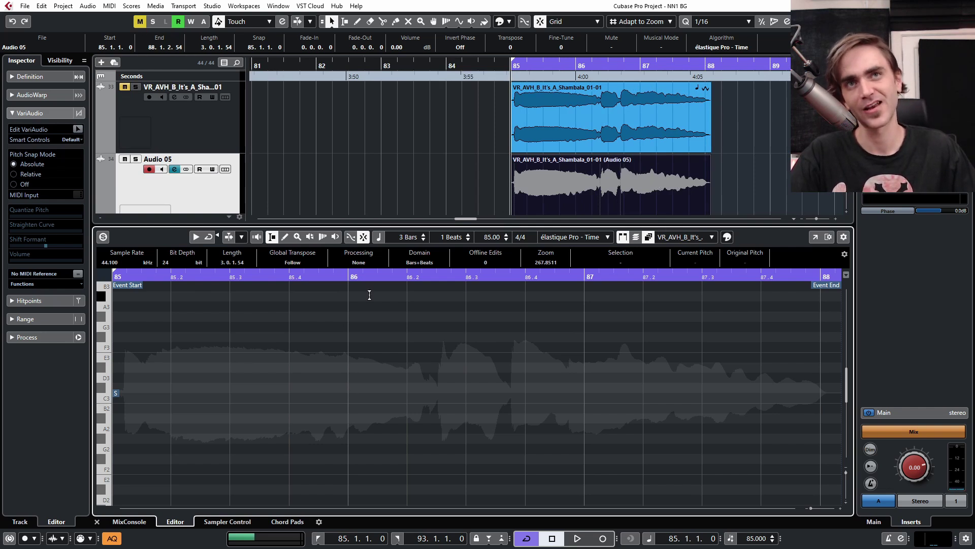
scroll(590, 165, right, 2)
scroll(667, 117, down, 1)
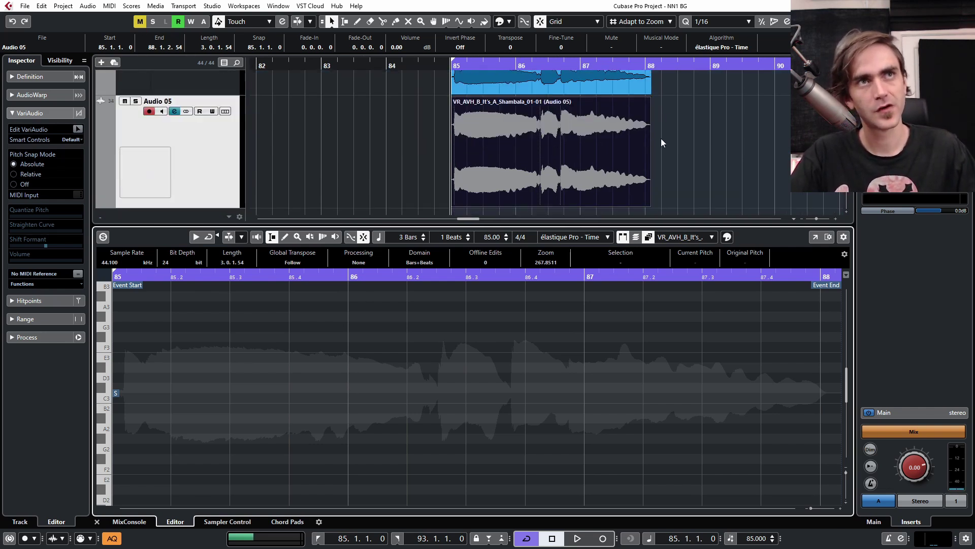
scroll(669, 136, down, 3)
scroll(668, 136, right, 3)
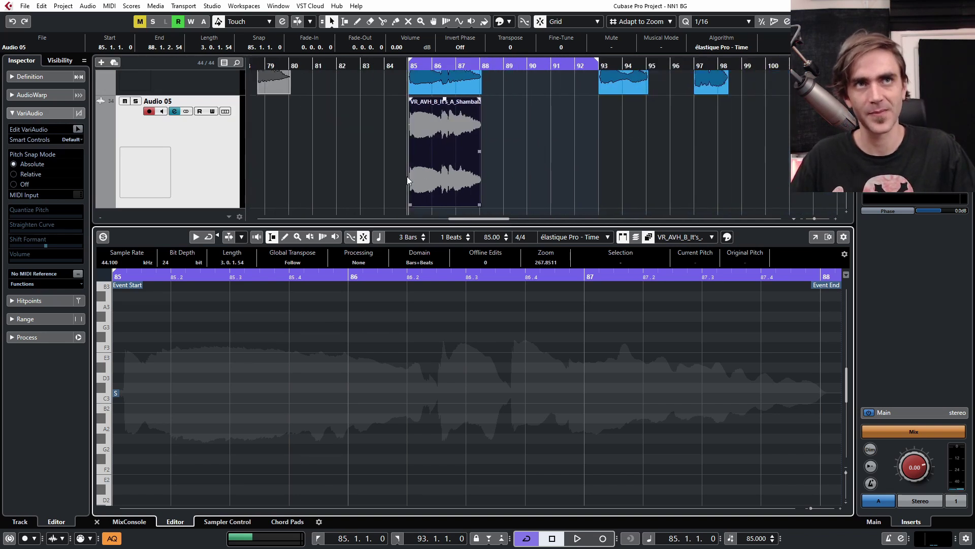
scroll(406, 183, up, 2)
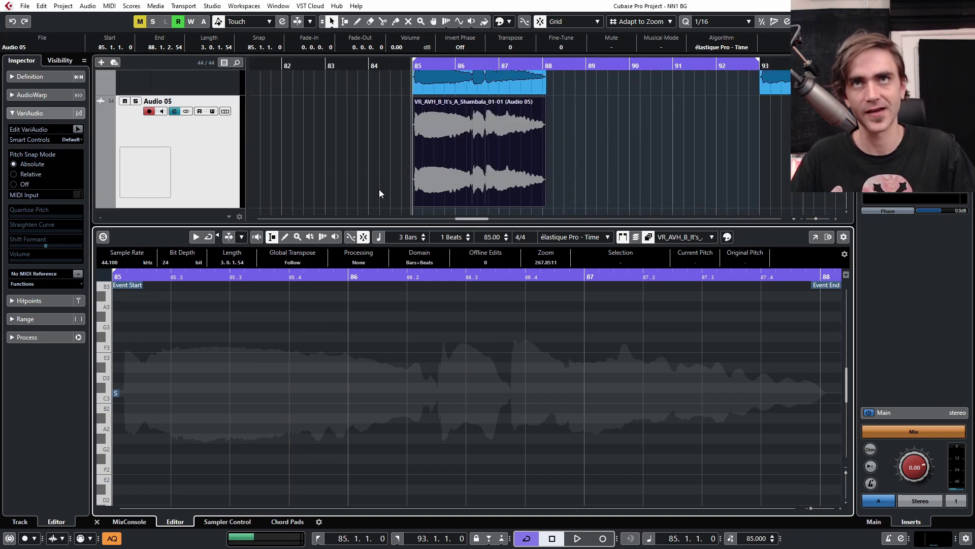
click(77, 130)
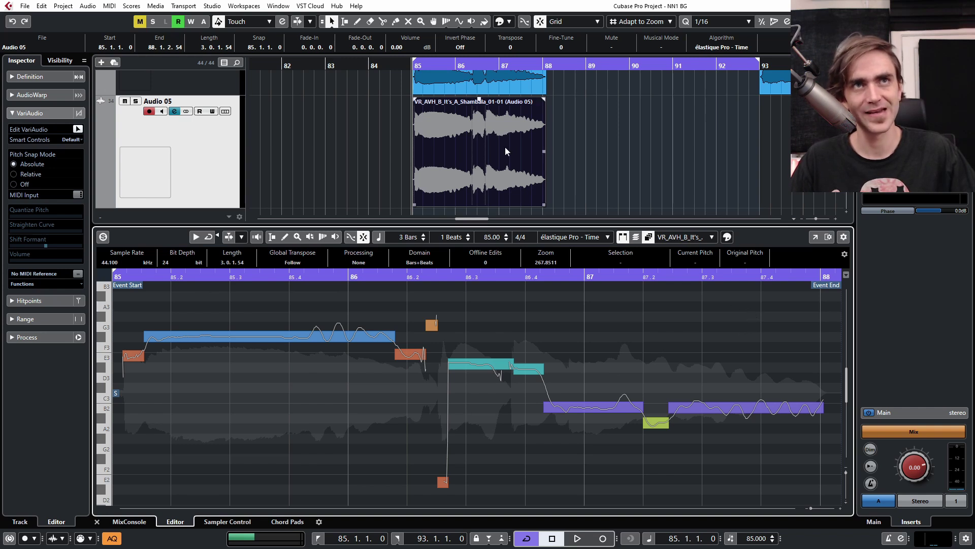
Step: Try raising all VariAudio segments of the vocal by one semitone and undo the shift
drag(773, 300, 136, 482)
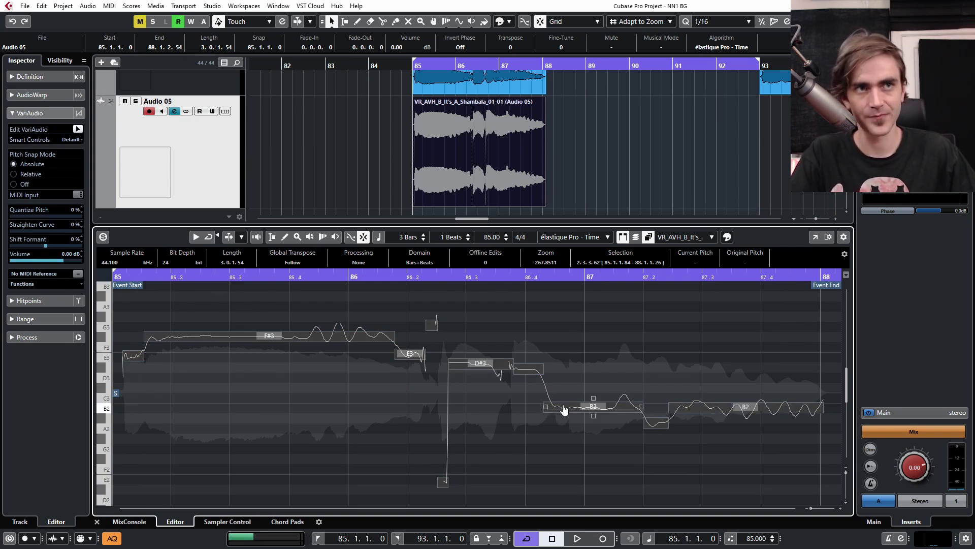
drag(563, 408, 559, 396)
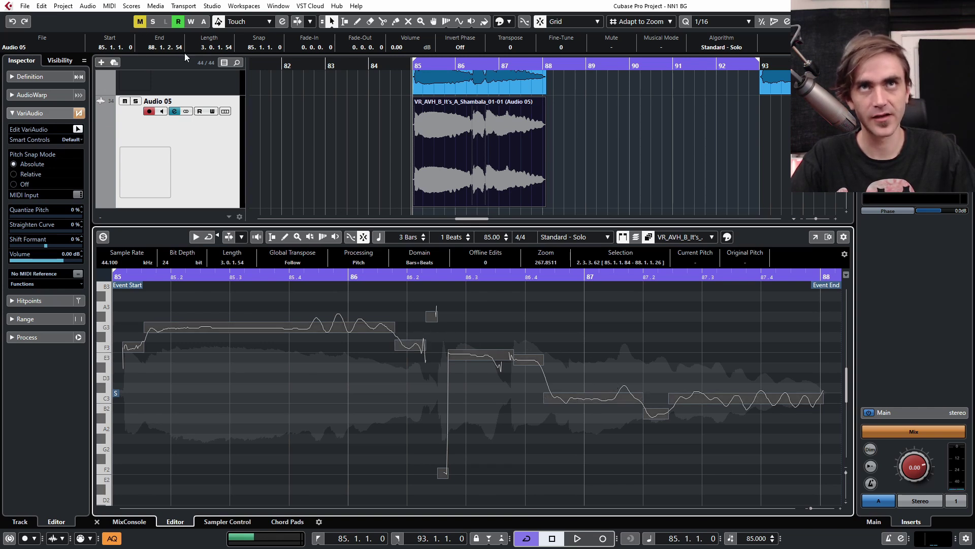
key(ctrl+z)
click(649, 384)
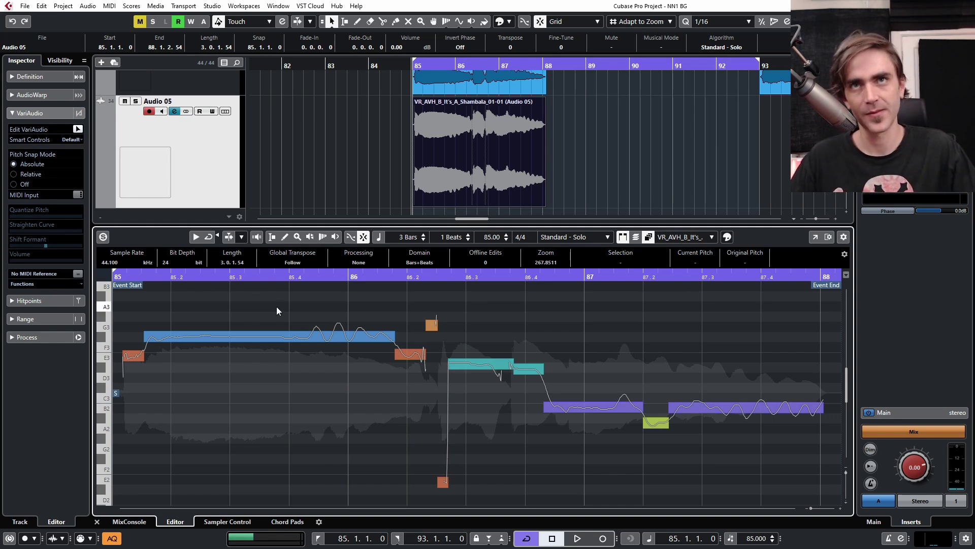
Step: Set Quantize Pitch to 100% for all VariAudio segments of the vocal
key(ctrl+a)
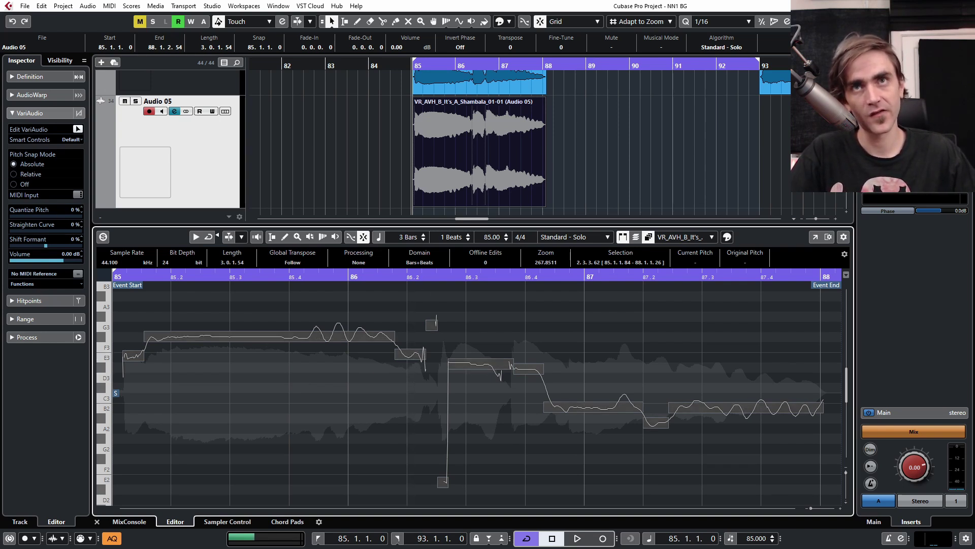
drag(17, 215, 23, 217)
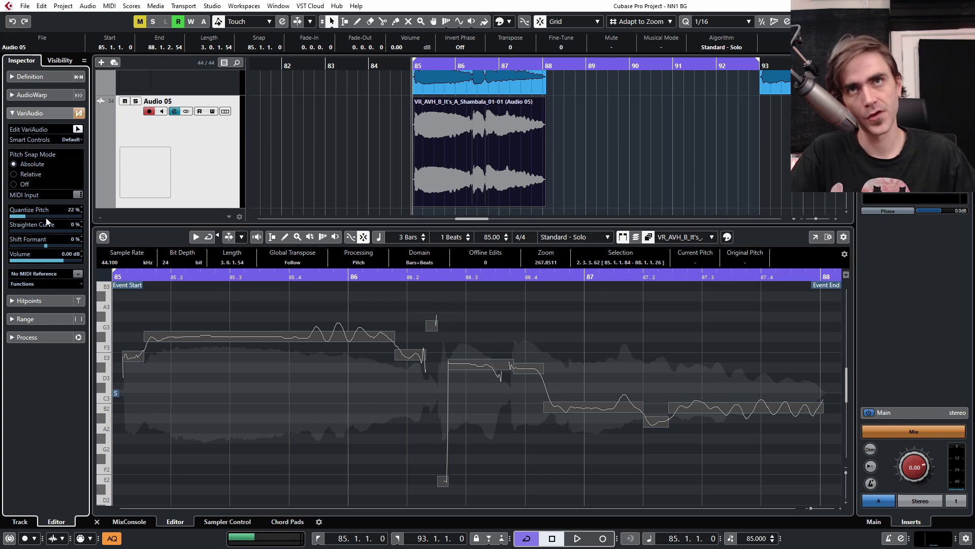
click(371, 388)
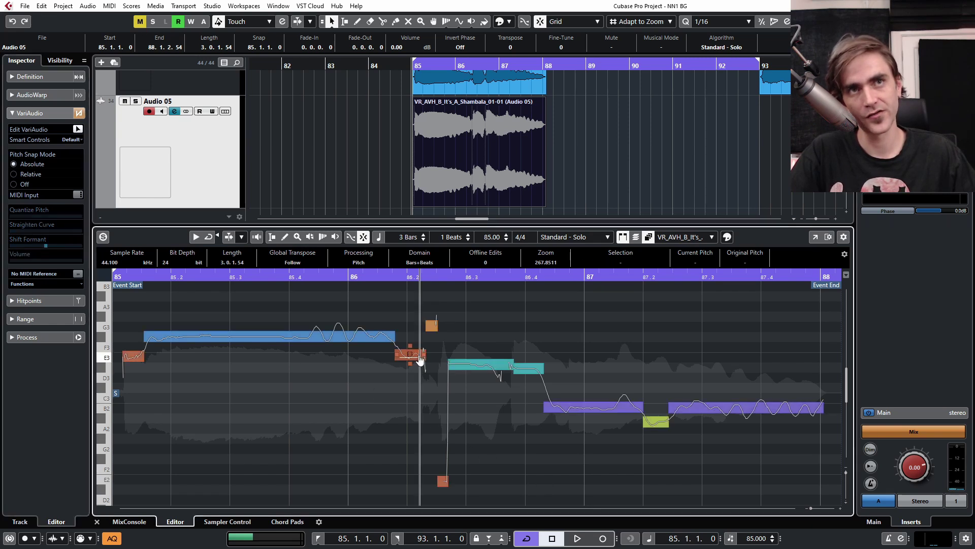
click(360, 339)
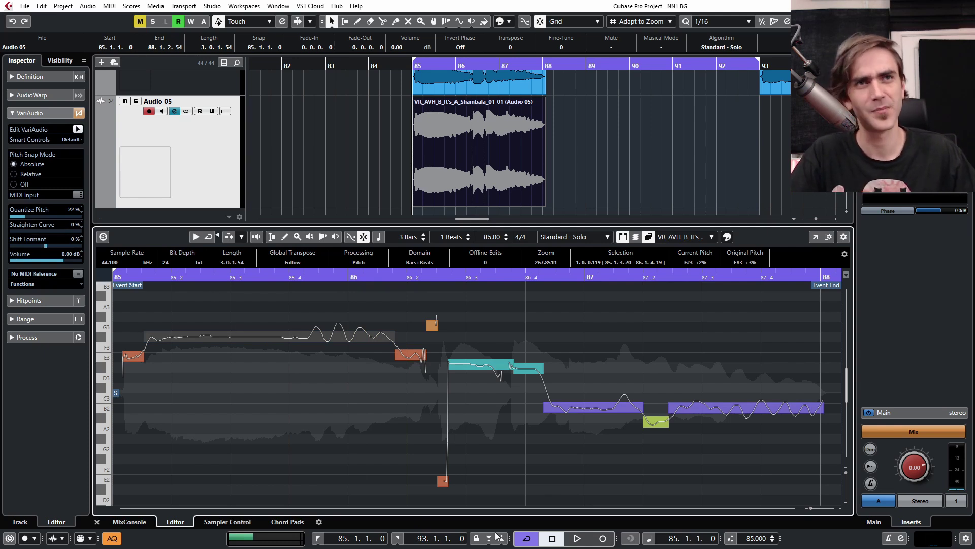
click(391, 428)
key(ctrl+a)
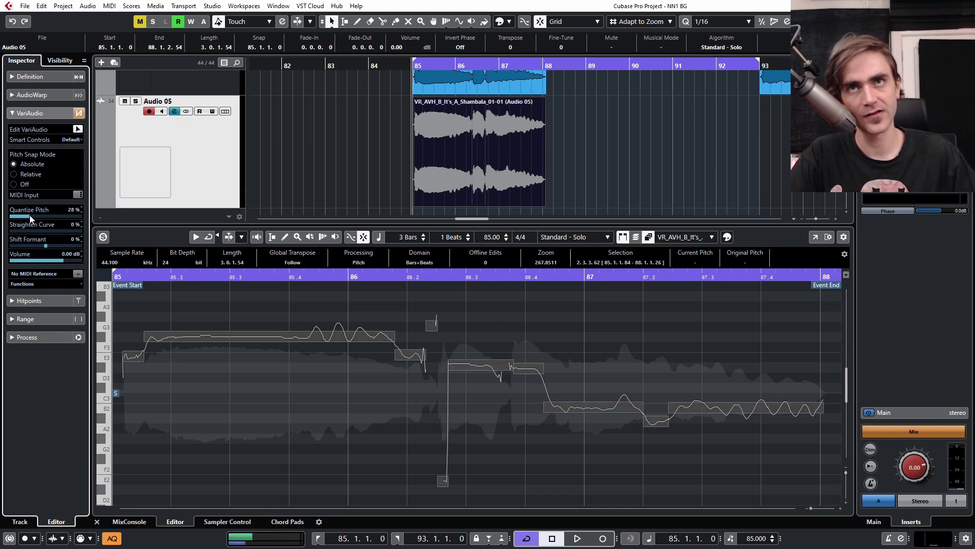
drag(35, 215, 104, 223)
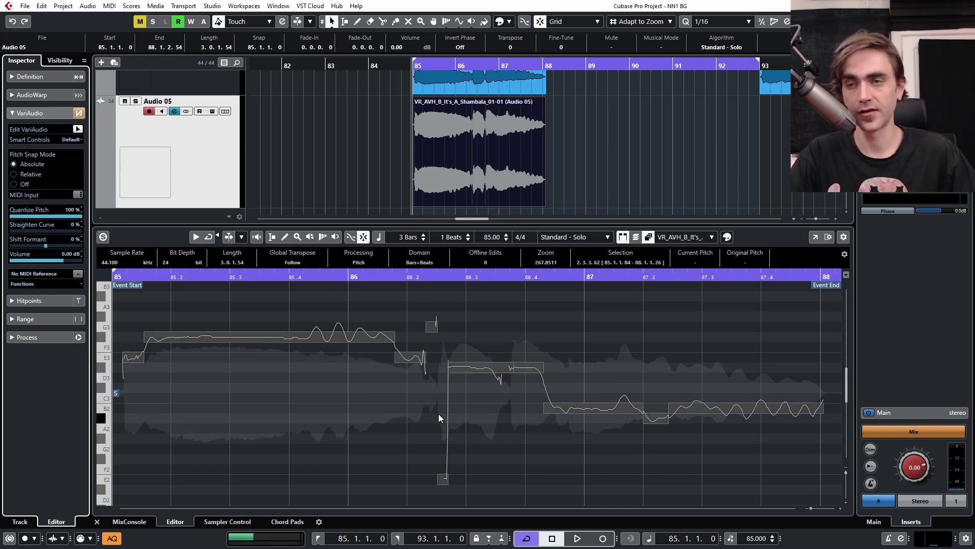
Step: Raise all VariAudio segments by one semitone and listen to Audio 05 soloed from bar 85
click(520, 419)
key(ctrl+a)
key(Up)
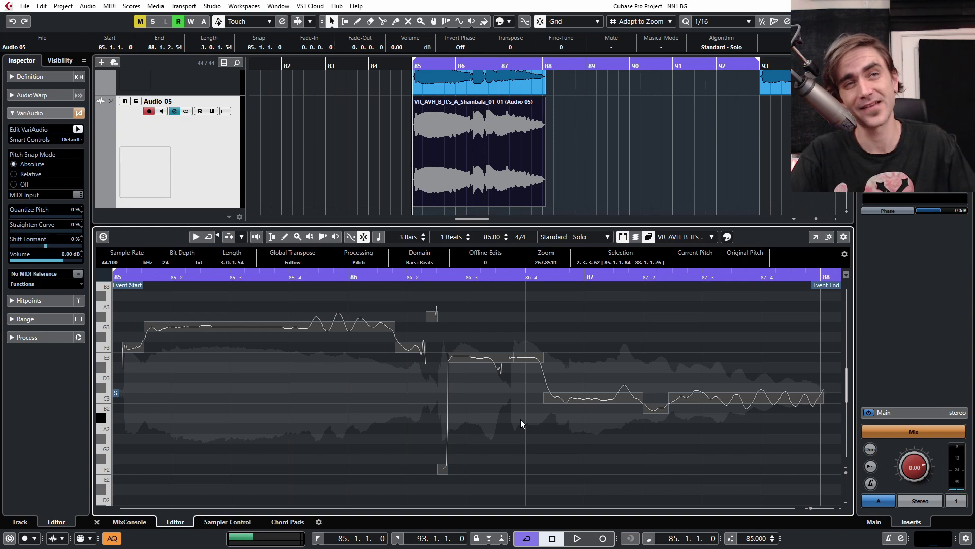
click(605, 343)
key(space)
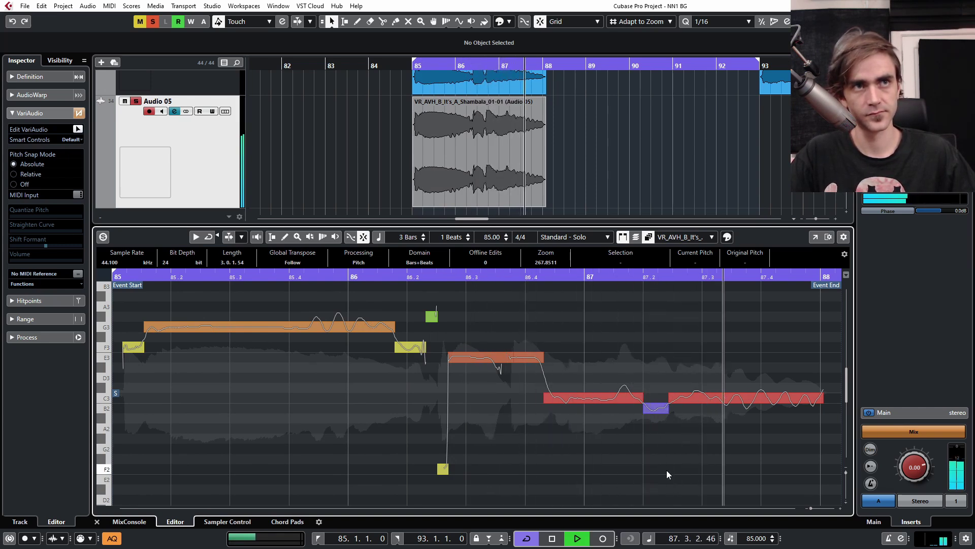
key(space)
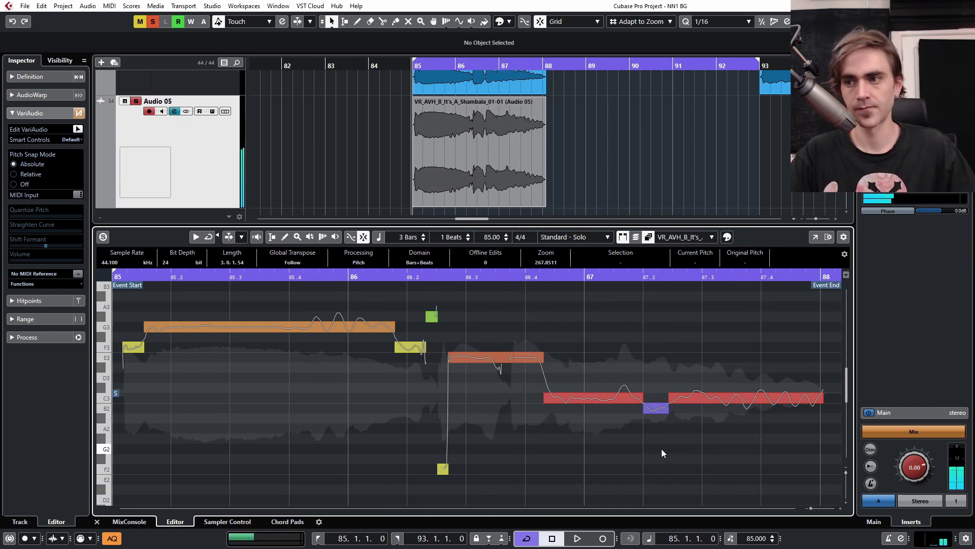
Step: Lower the two E3 segments between 86.2 and 86.4 by one semitone to D#3
drag(578, 323, 451, 364)
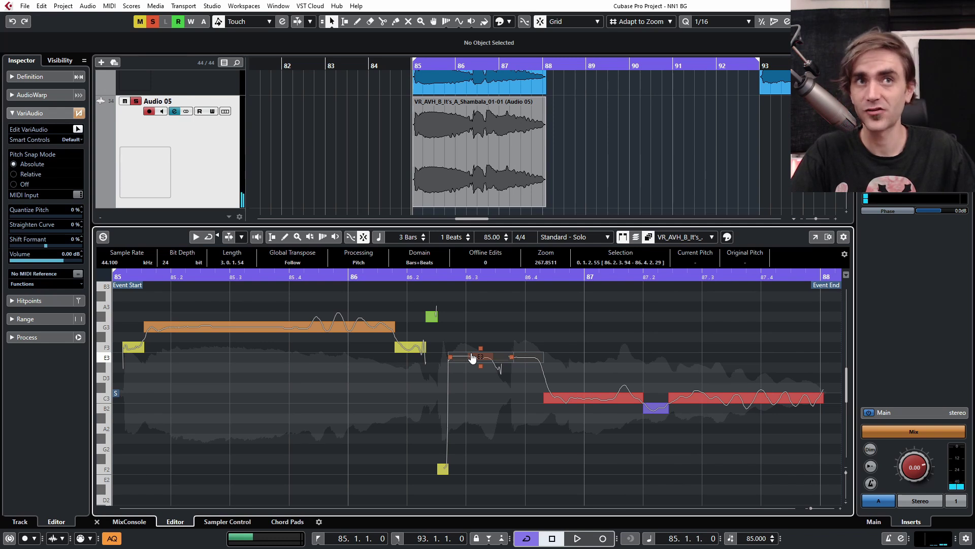
click(614, 362)
drag(583, 335, 447, 376)
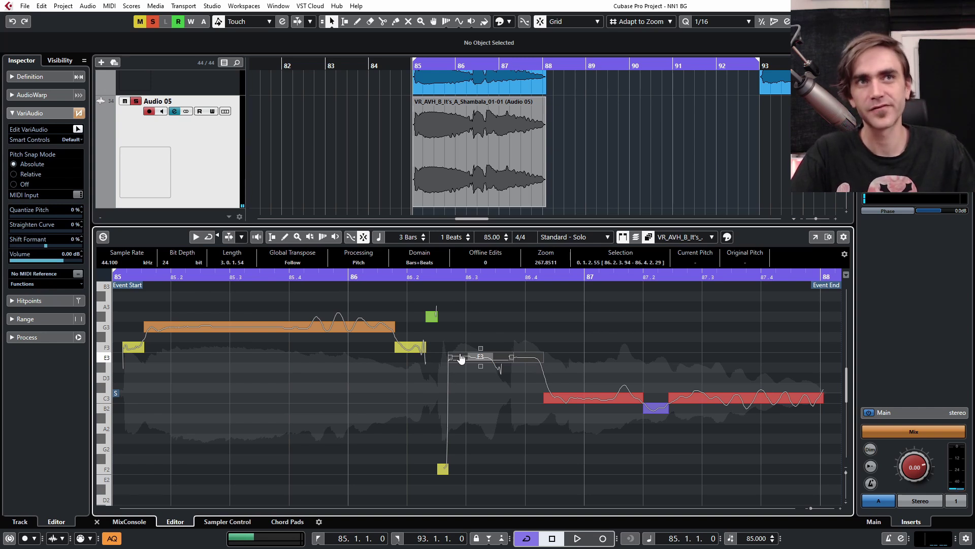
key(Down)
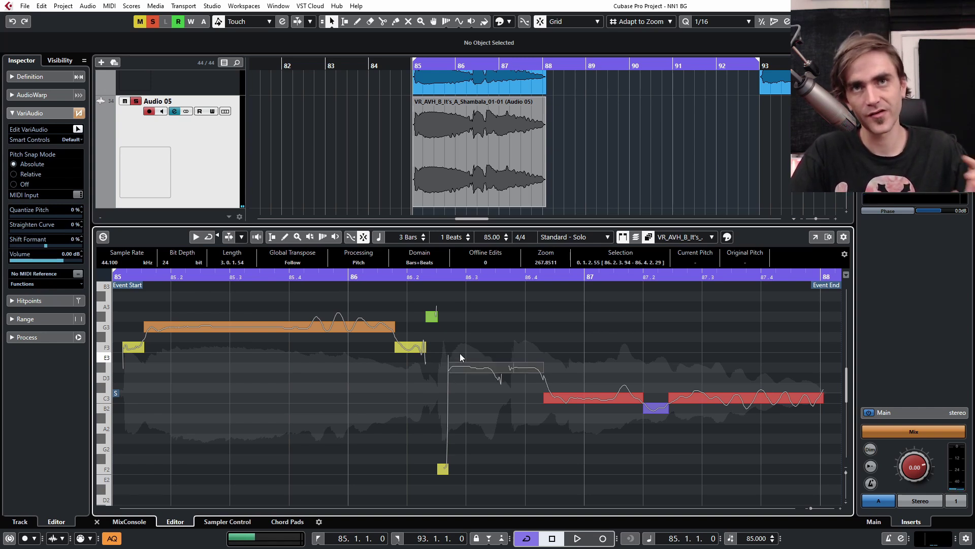
click(664, 428)
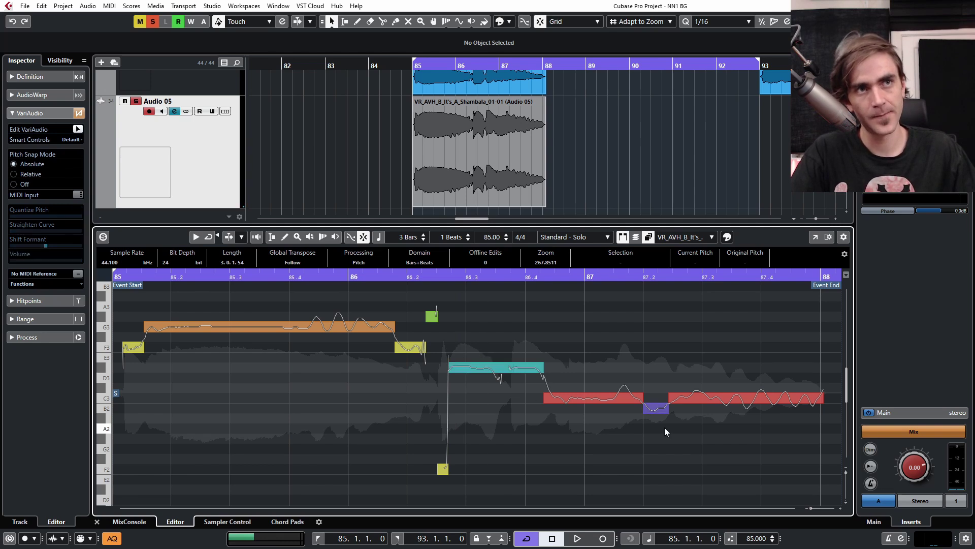
Step: Lower the short B2 segment at 87.2 by one semitone to A#2
click(657, 409)
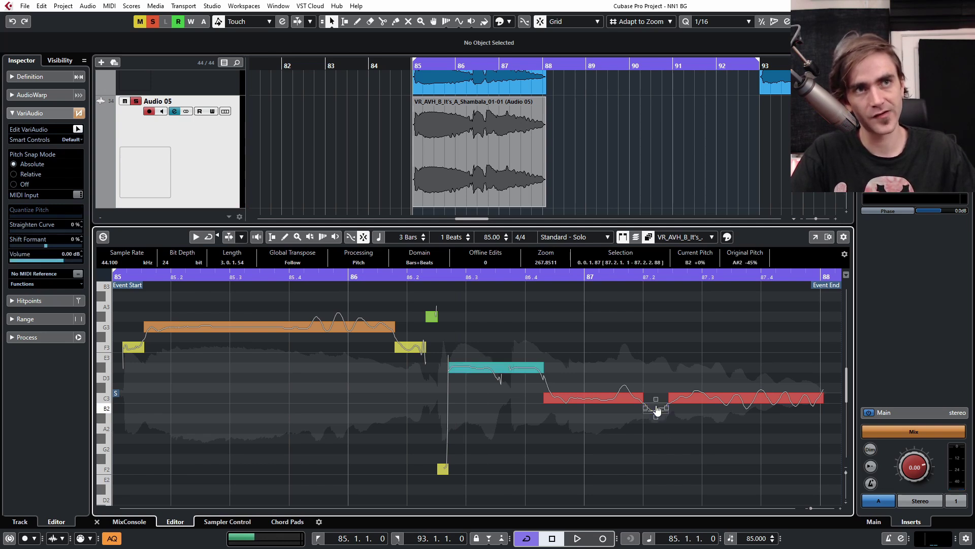
key(Down)
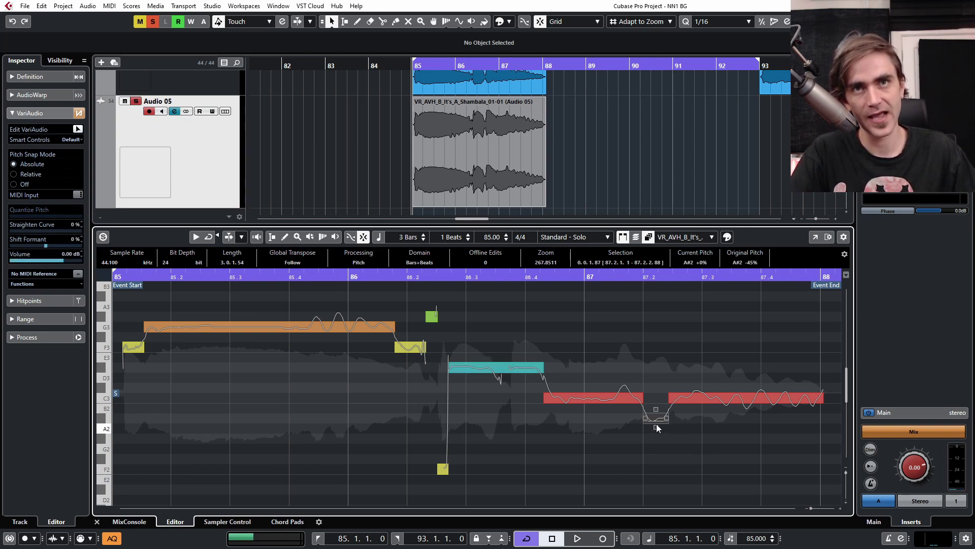
click(599, 428)
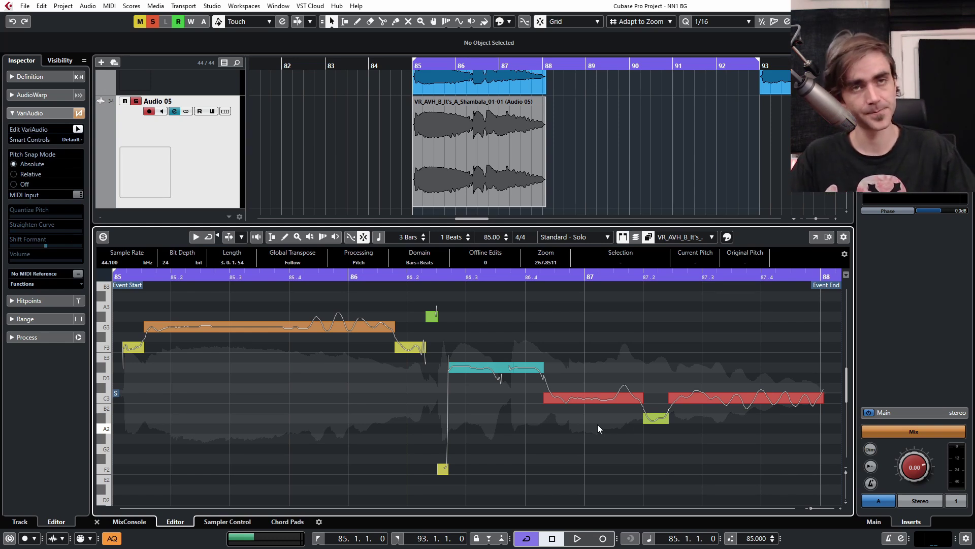
Step: Listen to the repitched vocal from bar 85 and restart its playback
key(space)
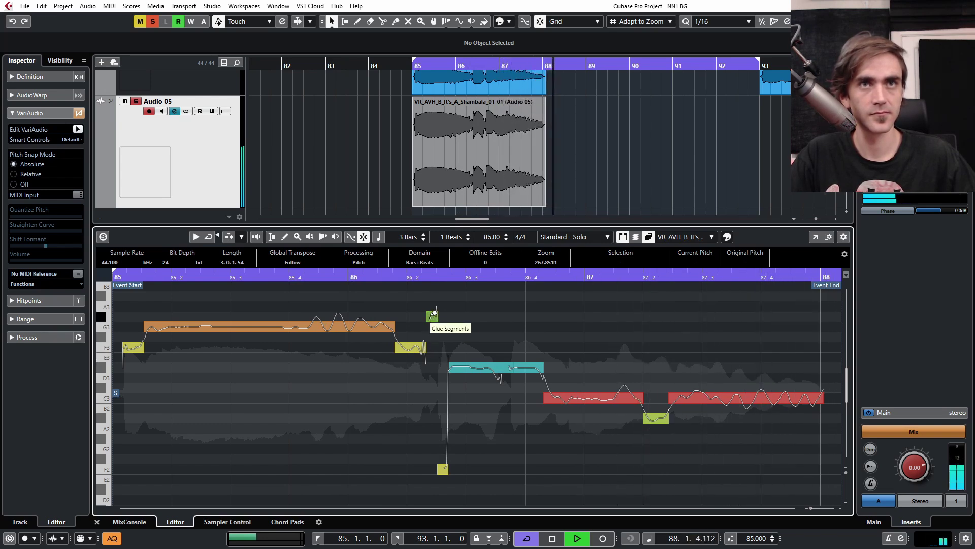
key(space)
key(space)
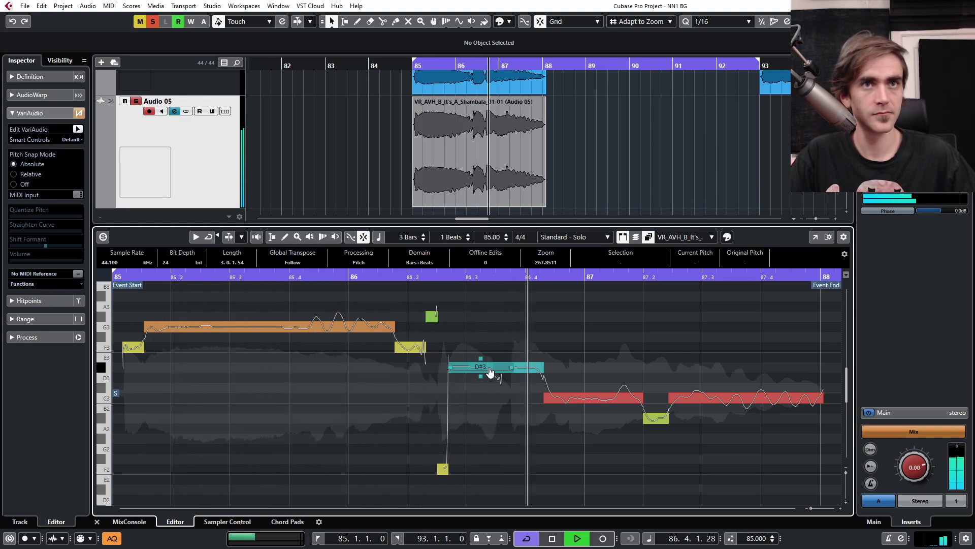
Step: Stop playback and raise the longer D#3 segment around 86.3 by two semitones to F3
click(476, 368)
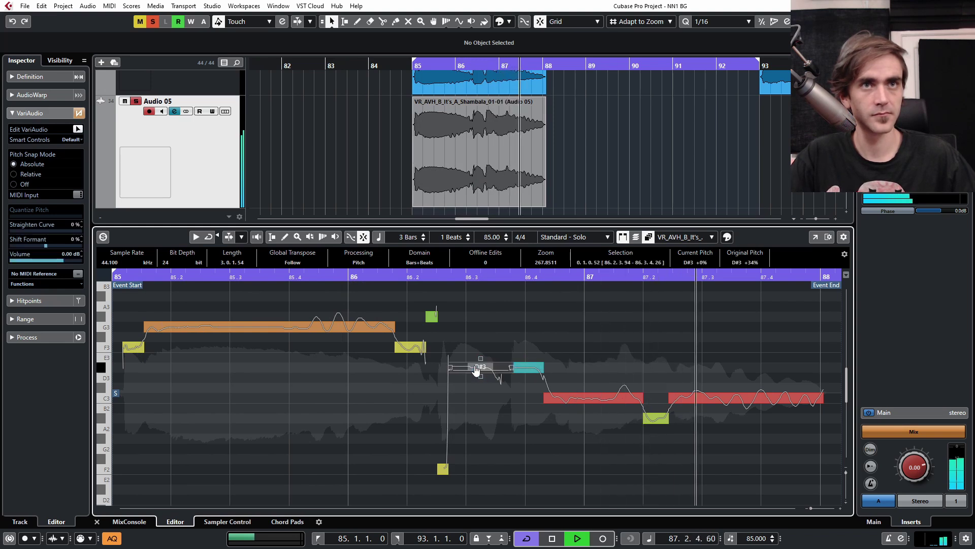
key(space)
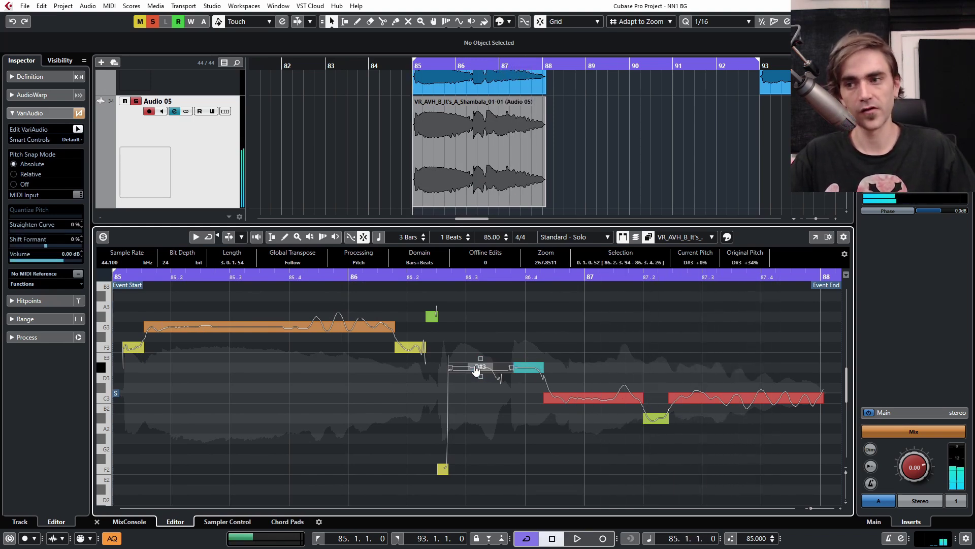
key(Up)
key(Up)
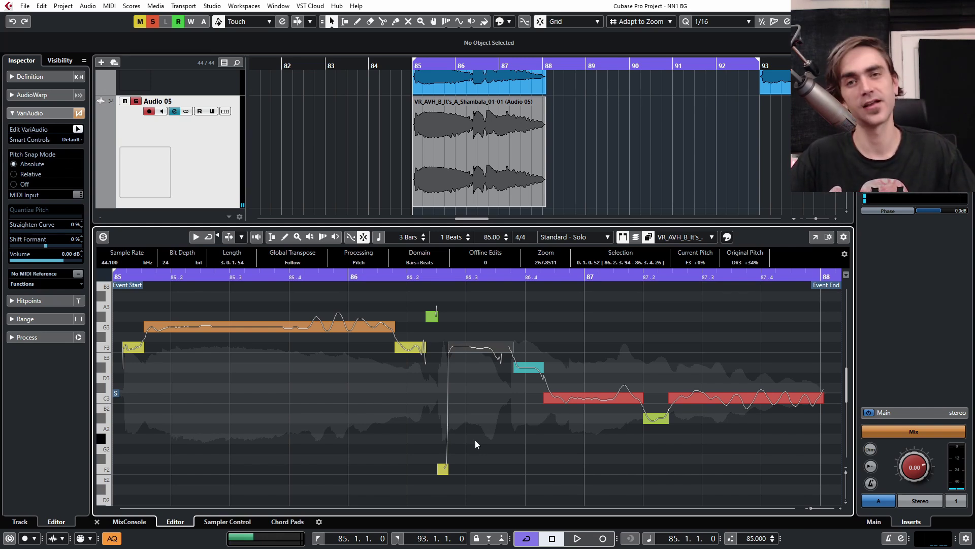
Step: Play the soloed vocal from bar 85 to check the F3 segment, and clear the segment selection
key(space)
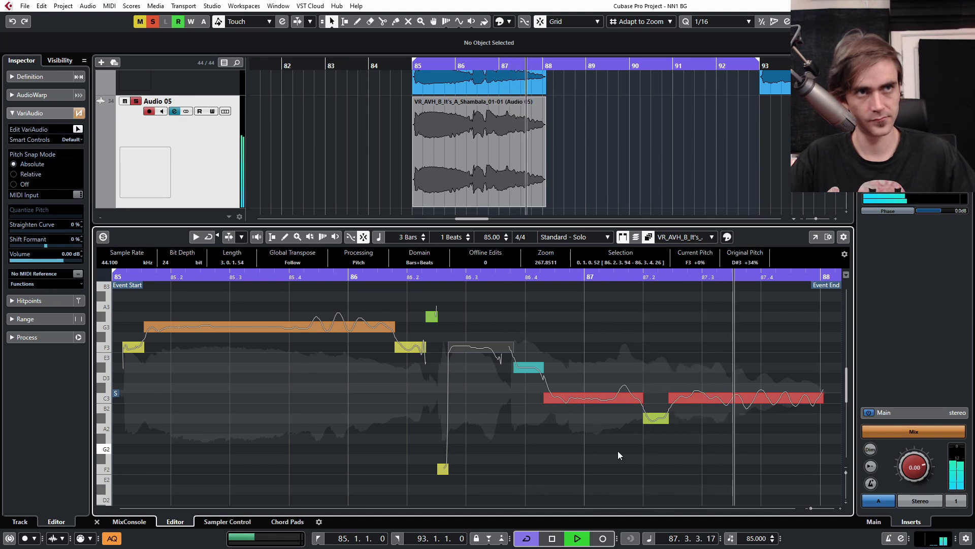
key(space)
click(283, 407)
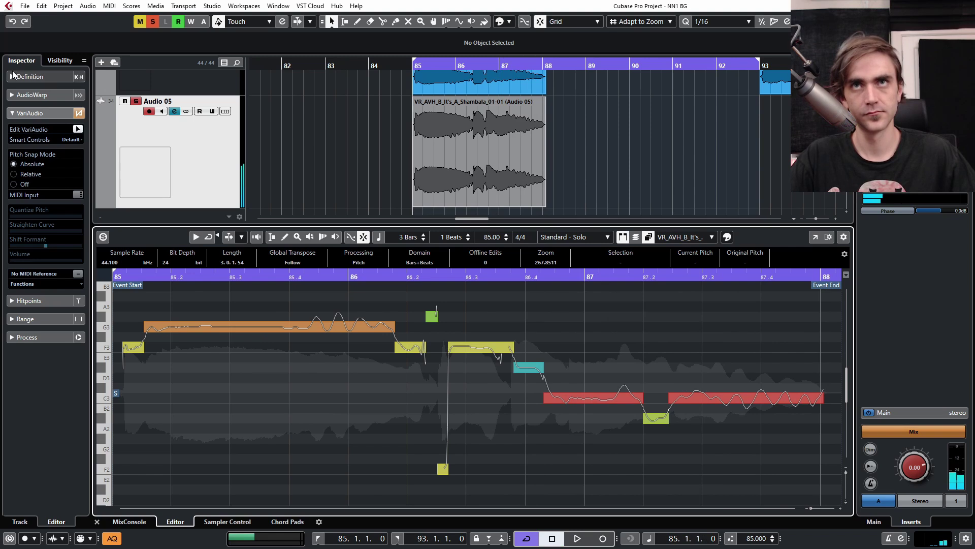
Step: Raise the Audio 05 track's volume to -2.19 and start playback from bar 85
click(156, 148)
click(13, 76)
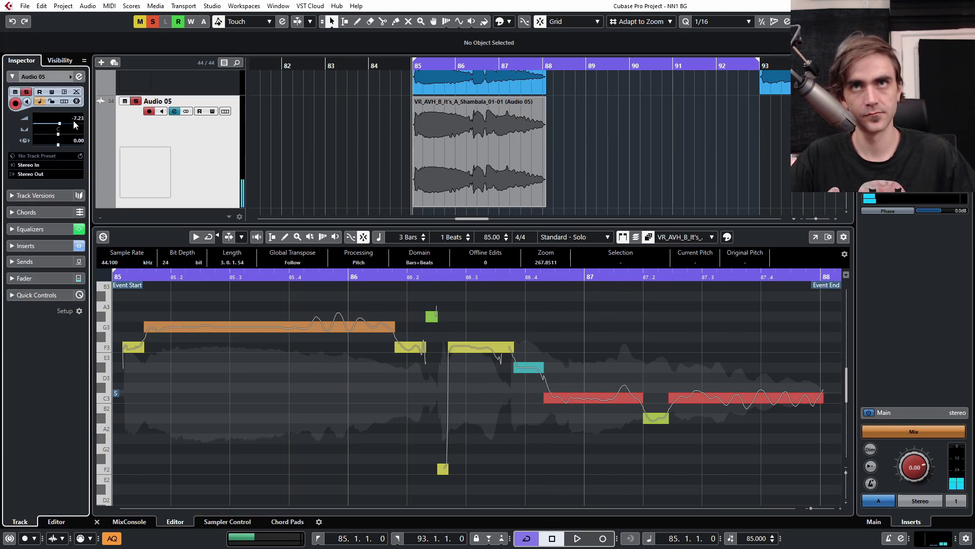
key(space)
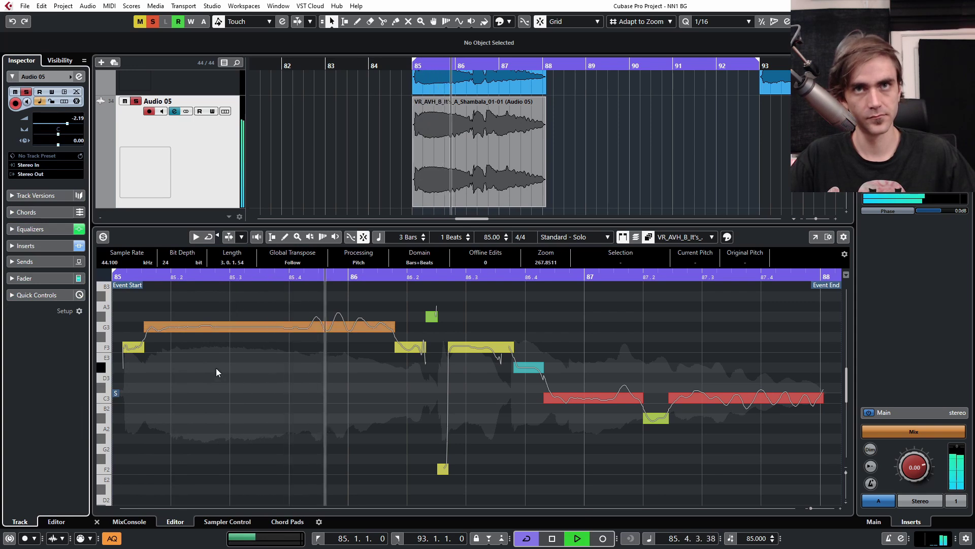
Step: Raise the short D#3 segment just before bar 87 by four semitones to G3 during playback, then stop and clear the selection
click(252, 343)
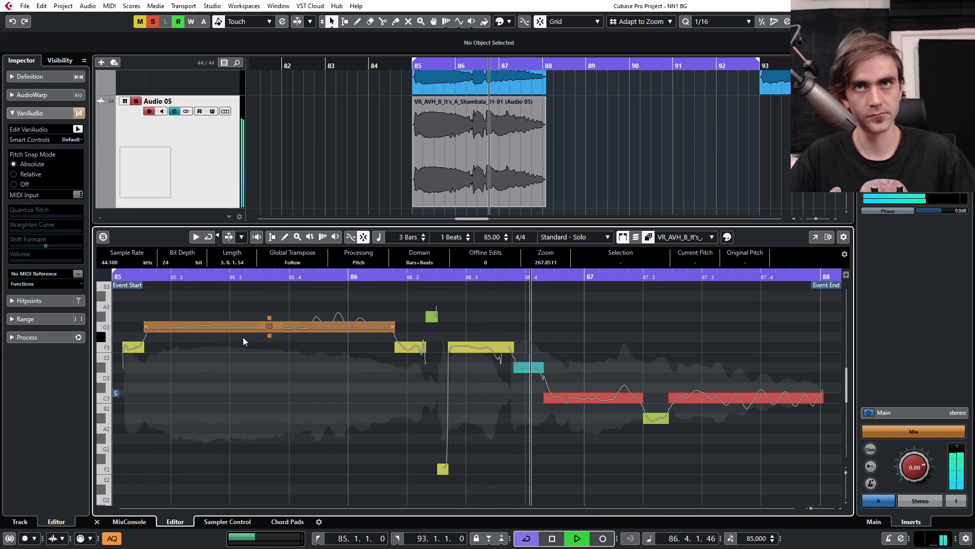
click(530, 368)
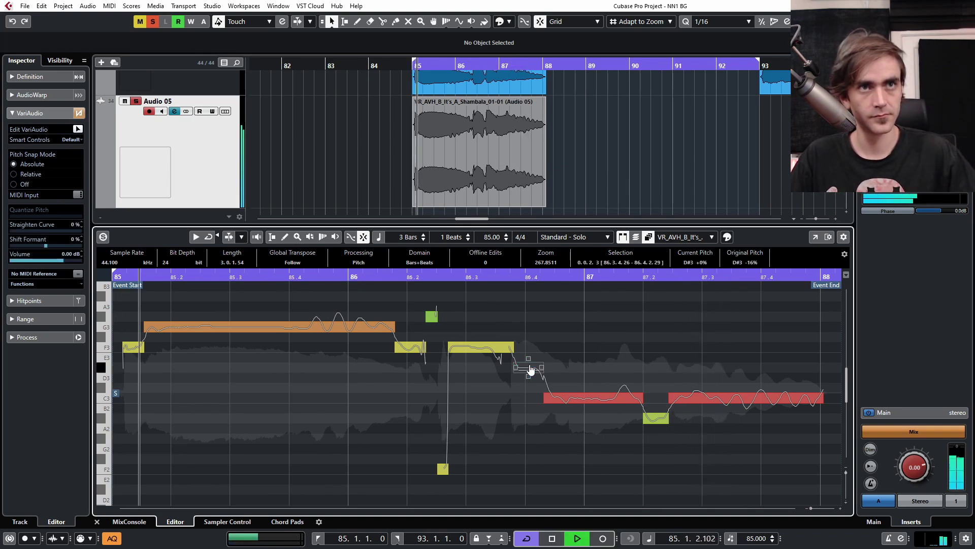
key(Up)
key(Up)
key(Up)
key(Up)
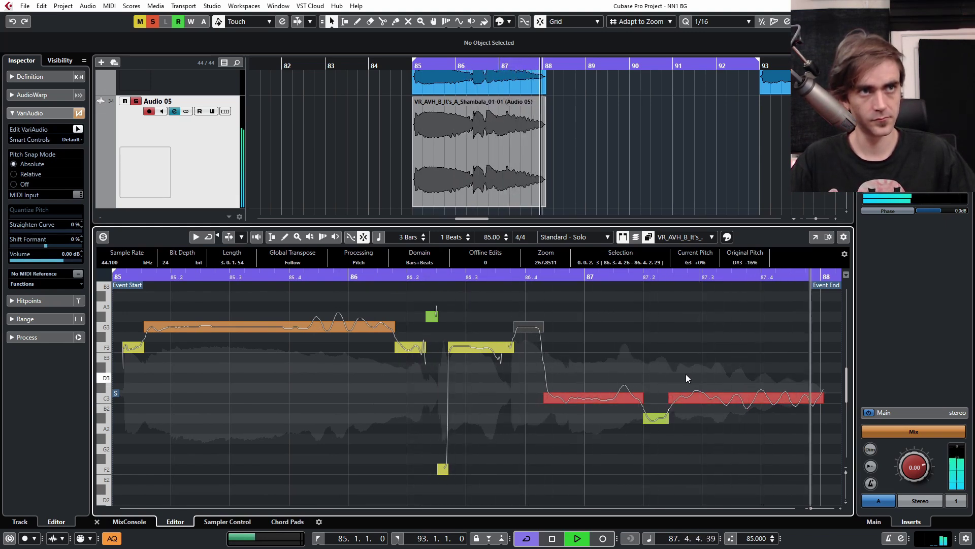
mouse_move(550, 385)
key(space)
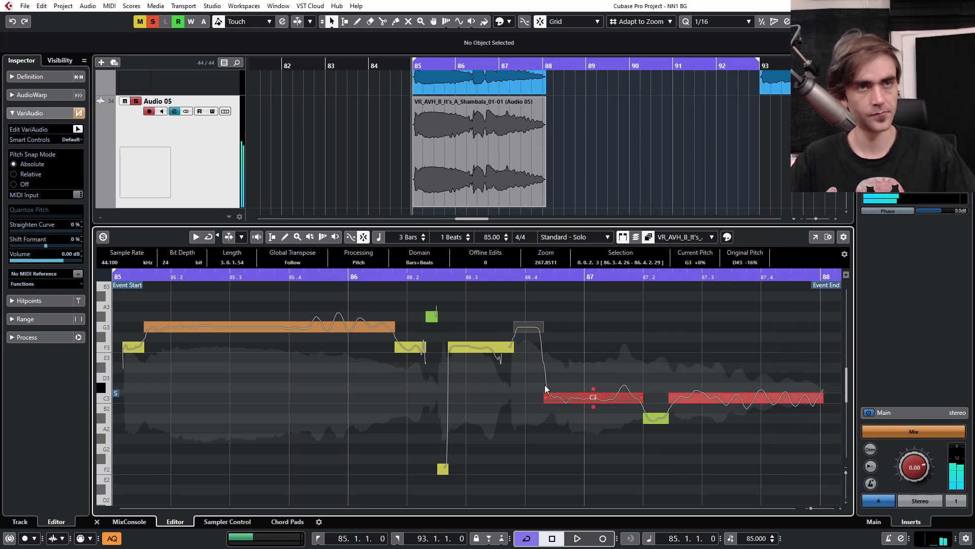
mouse_move(149, 331)
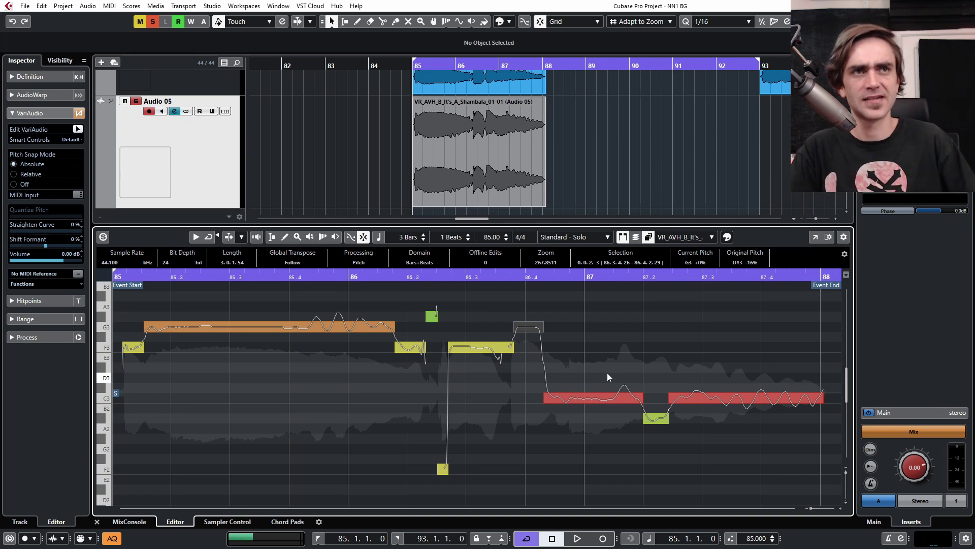
click(620, 347)
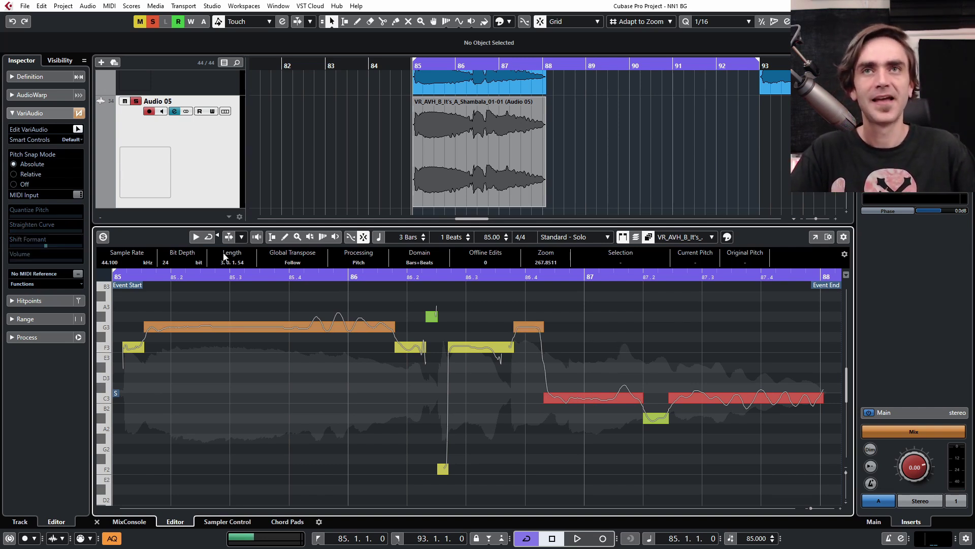
Step: Set VariAudio to show all smart controls and select the long G3 segment
click(74, 139)
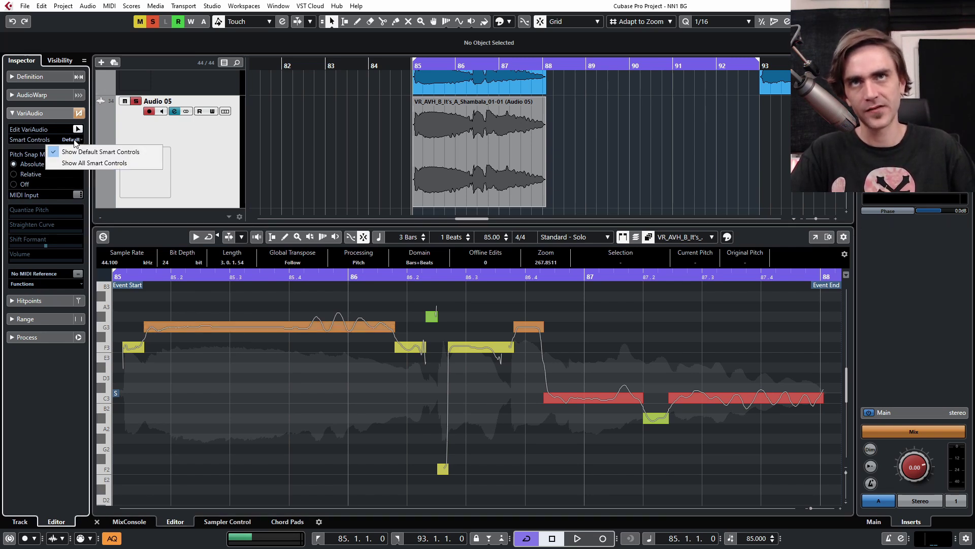
click(85, 163)
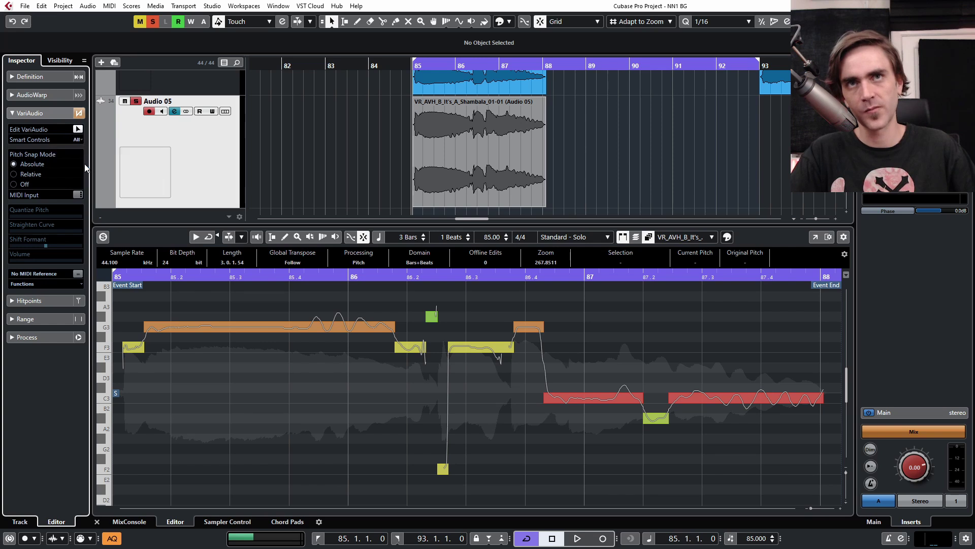
click(188, 329)
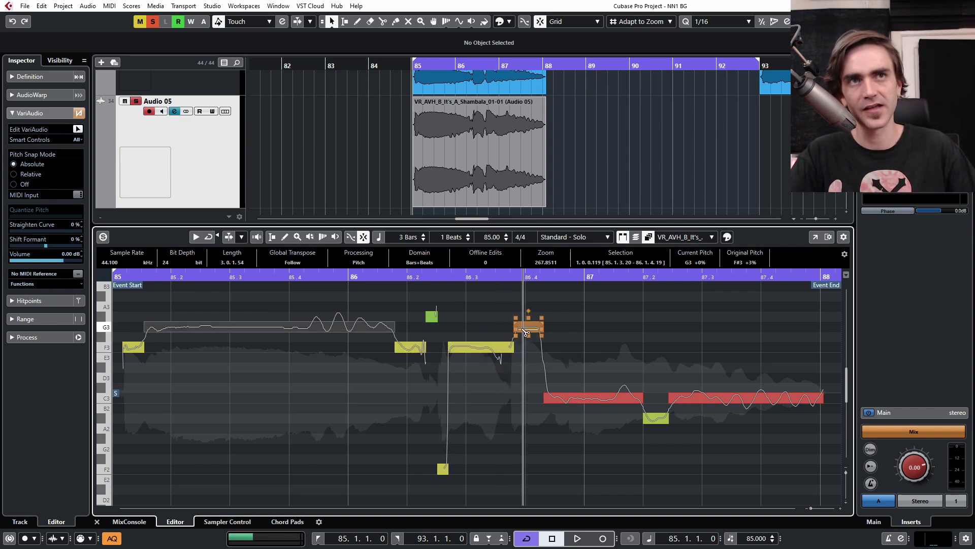
scroll(505, 352, up, 4)
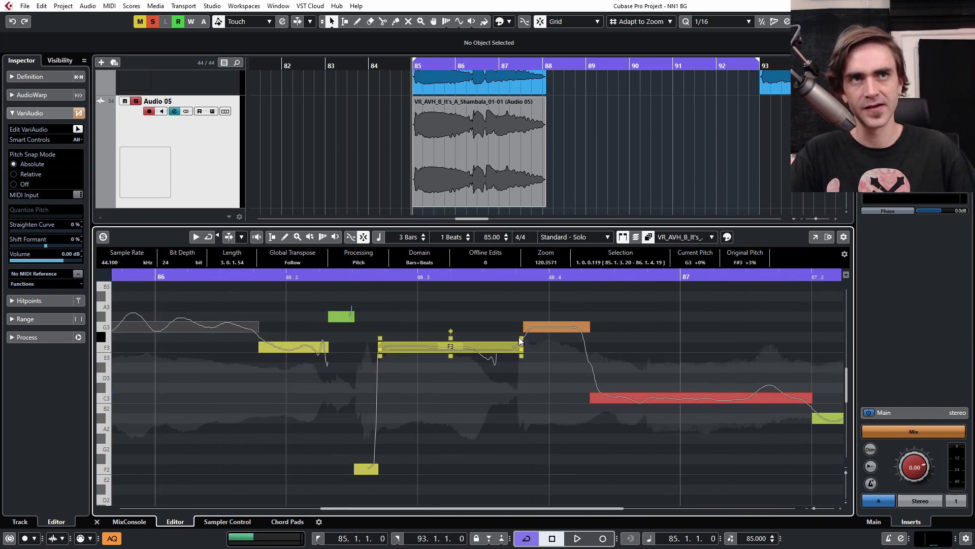
Step: Switch the VariAudio smart controls to the default set and back to all for comparison
click(78, 141)
click(85, 155)
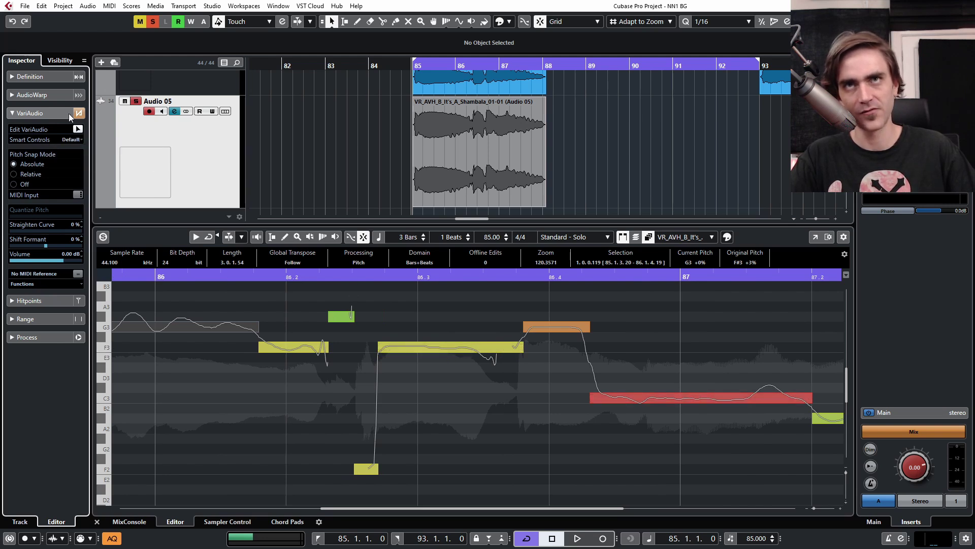
click(78, 140)
click(85, 166)
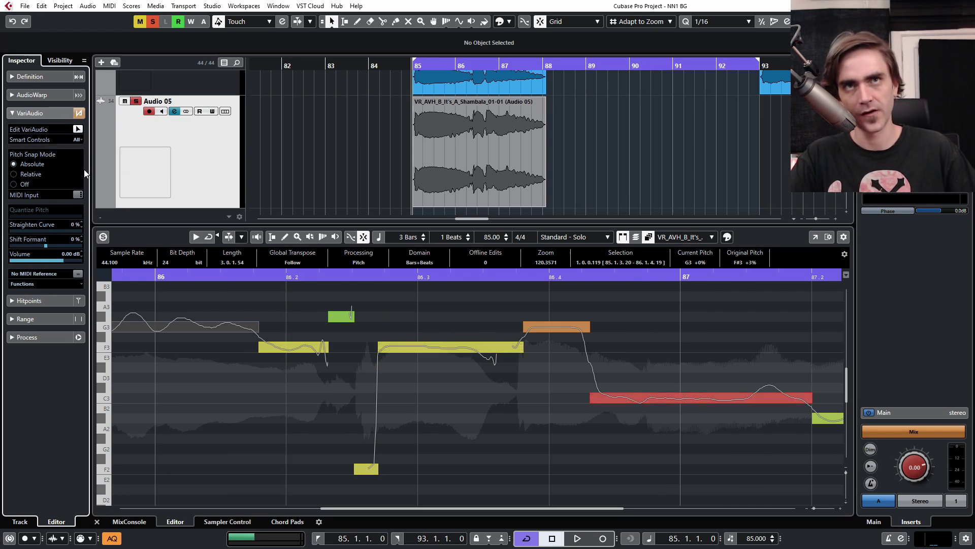
Step: Tilt the end of the F3 segment around 86.3 upward so its pitch curve glides into the following G3 segment
click(499, 342)
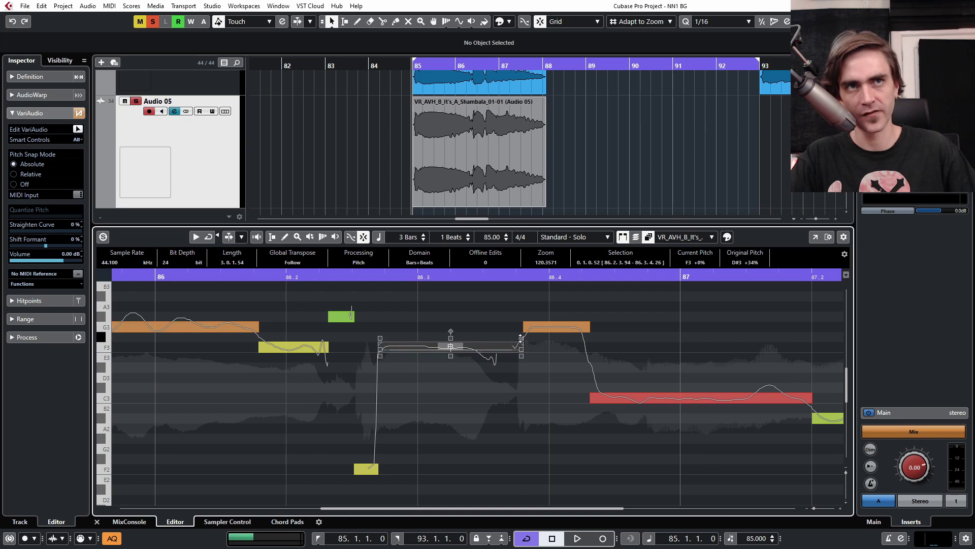
drag(521, 337, 523, 297)
click(536, 328)
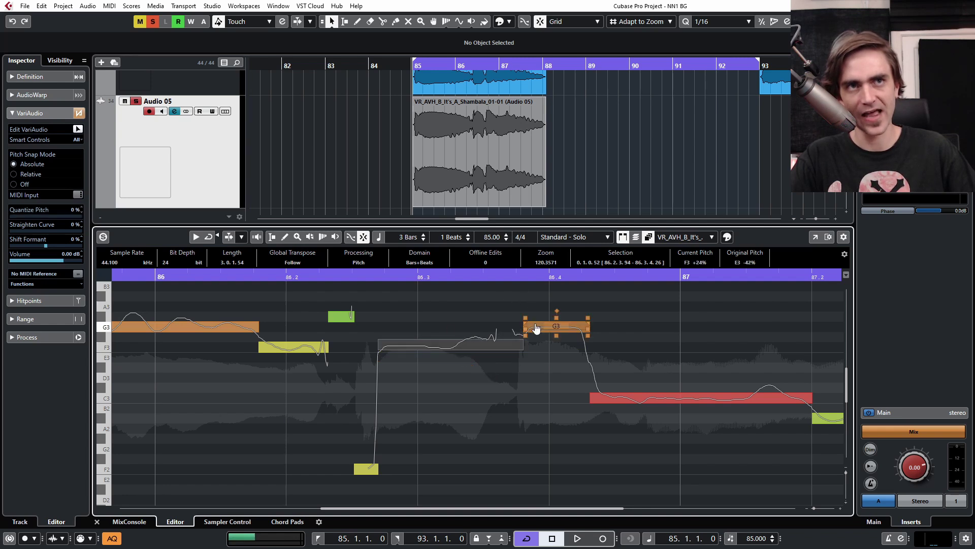
scroll(537, 358, down, 3)
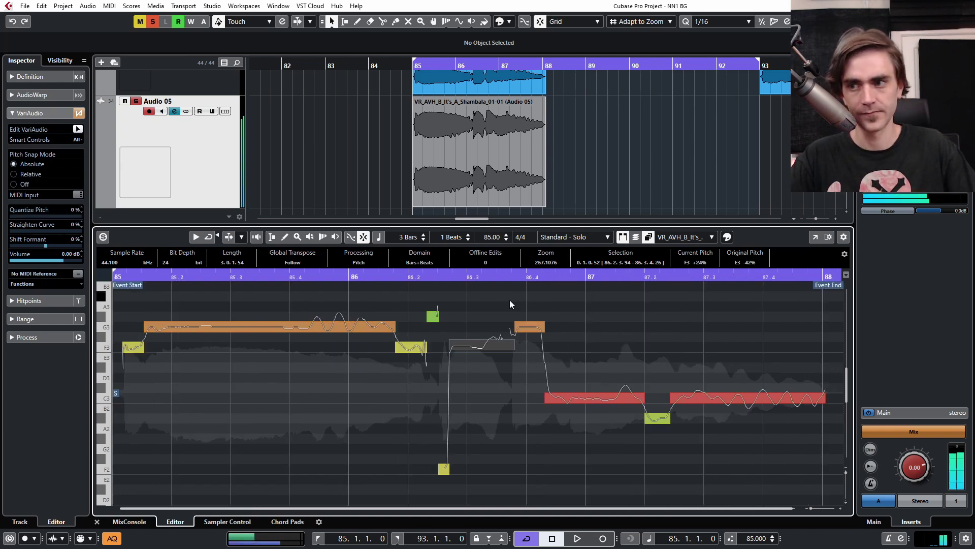
Step: Play the vocal from bar 85 to check the tilted F3 segment, and select the long G3 segment
key(space)
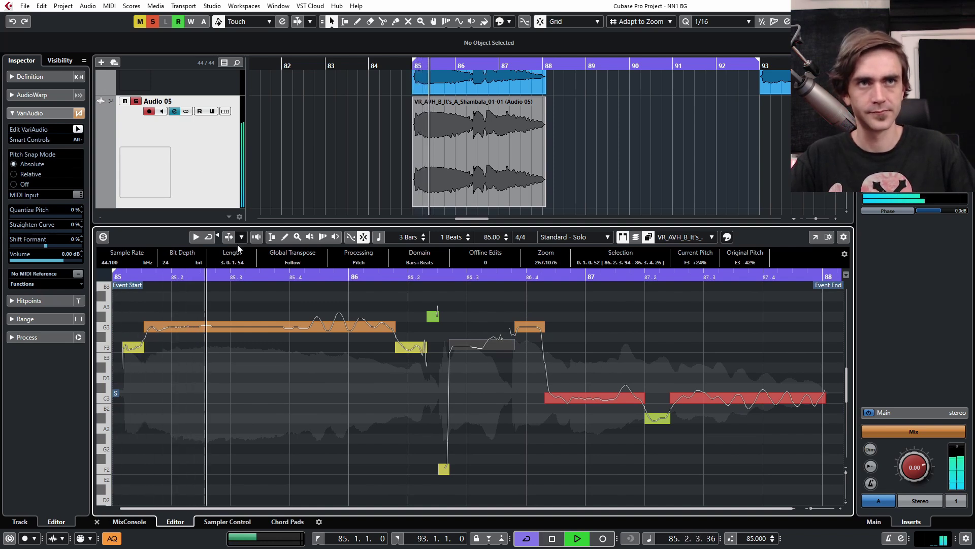
click(356, 328)
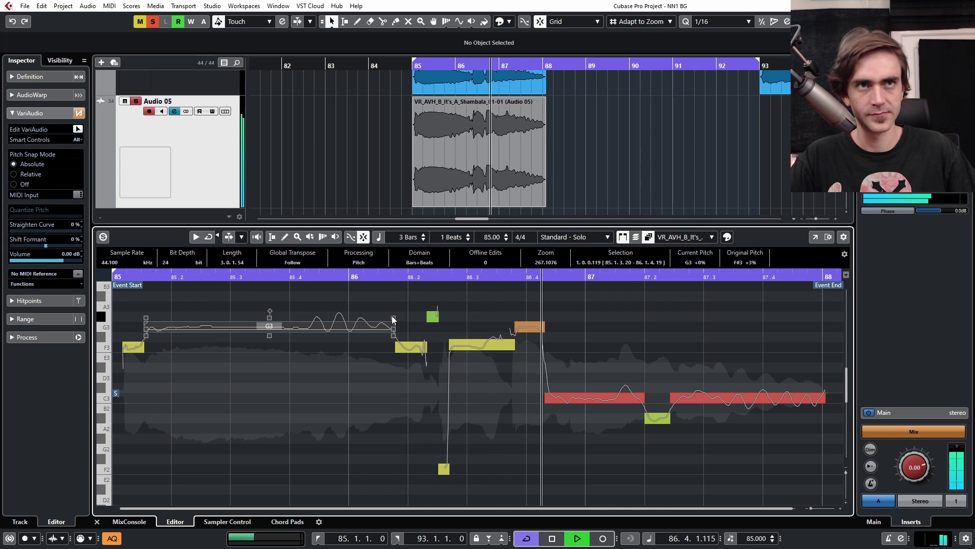
key(space)
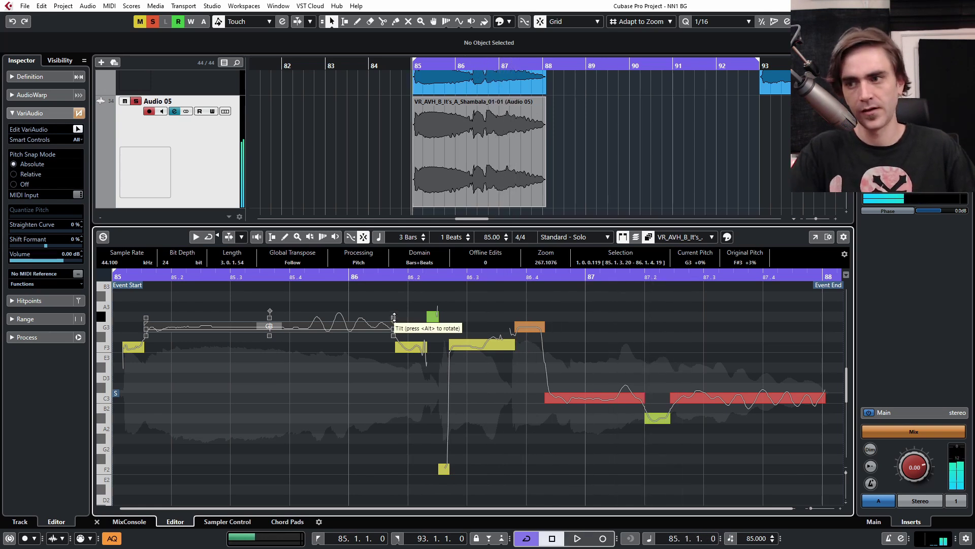
Step: Smooth the transition before 86.2 by tilting the long G3 segment's end down and the following F3 segment's start slightly down
click(394, 318)
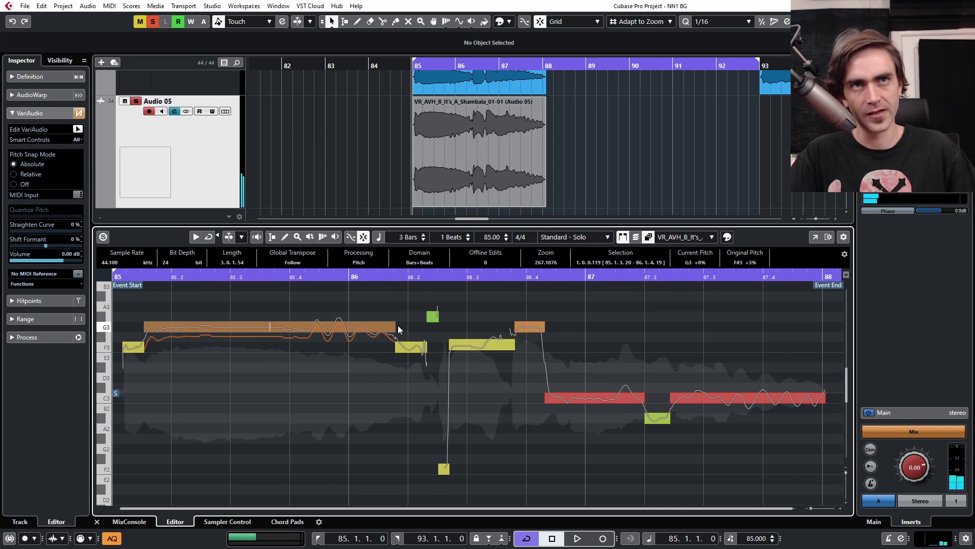
click(398, 338)
scroll(398, 335, up, 5)
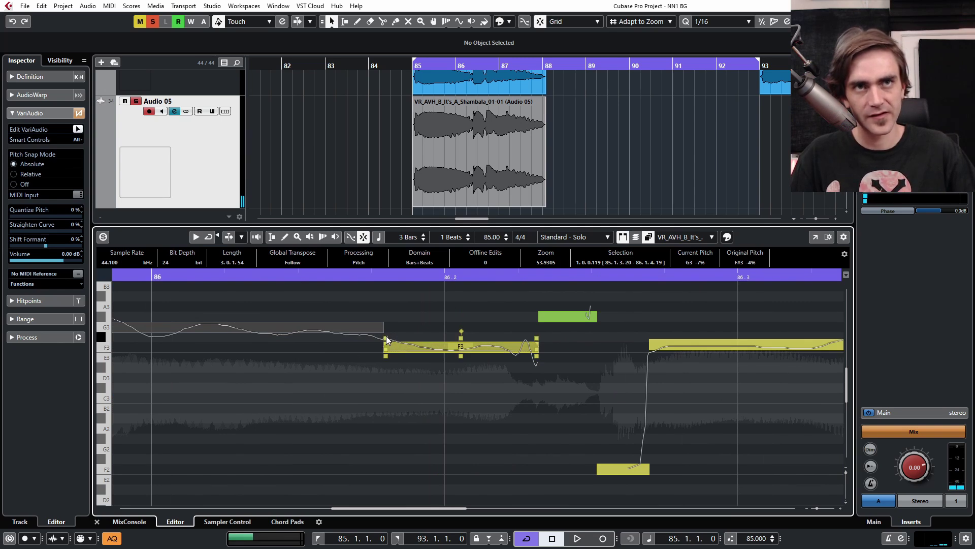
drag(386, 338, 384, 339)
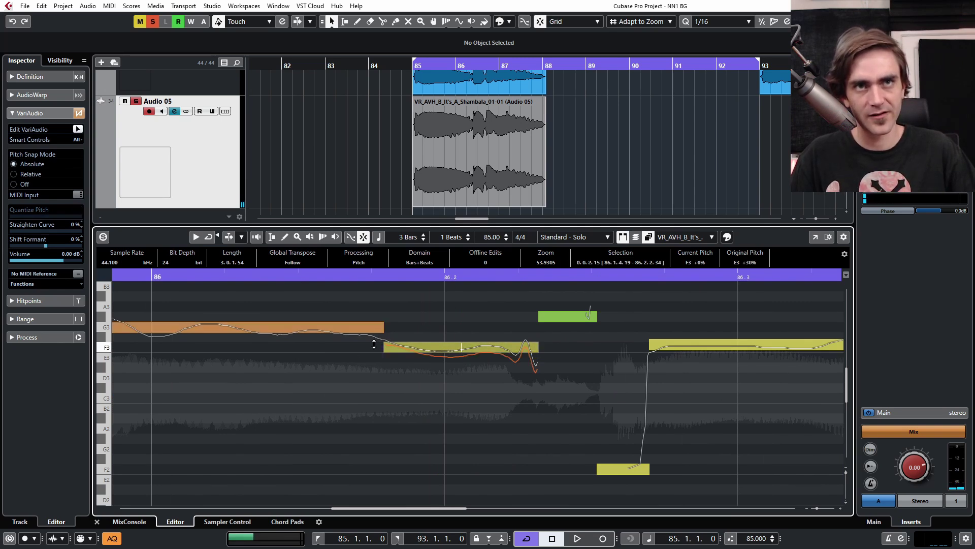
drag(370, 345, 371, 344)
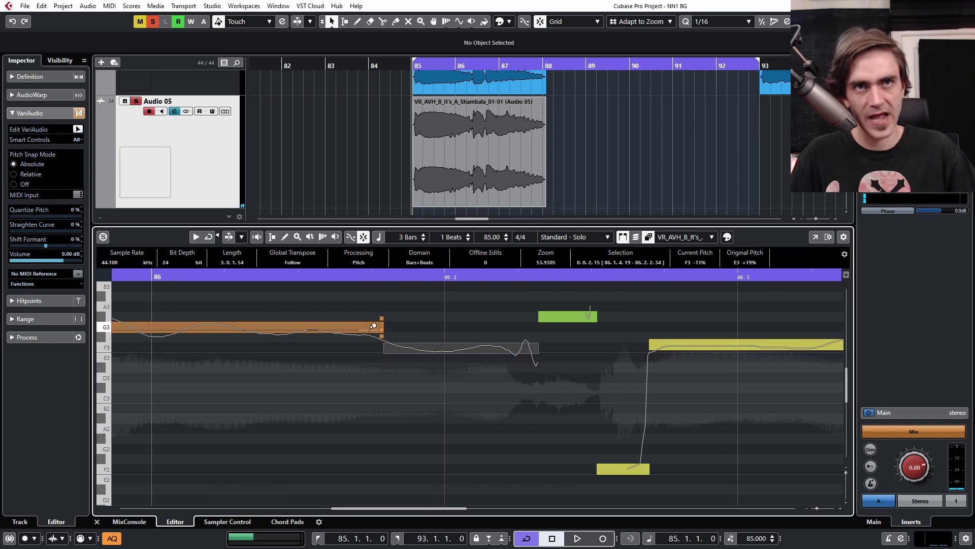
Step: Tilt the short G3 segment's end before bar 87 down and the next C3 segment's start up, and play the vocal to check
scroll(469, 331, down, 5)
scroll(544, 333, up, 5)
click(539, 318)
drag(539, 318, 537, 332)
click(559, 398)
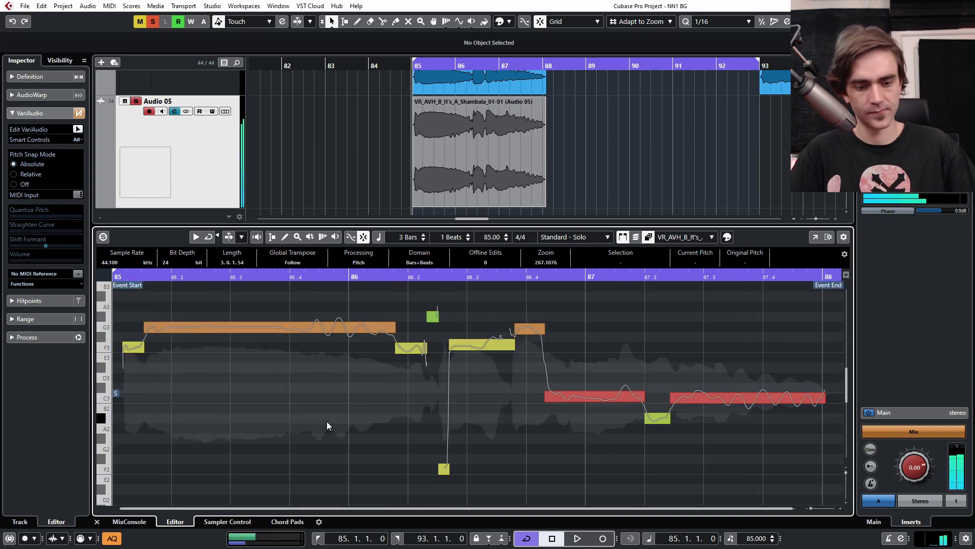
key(space)
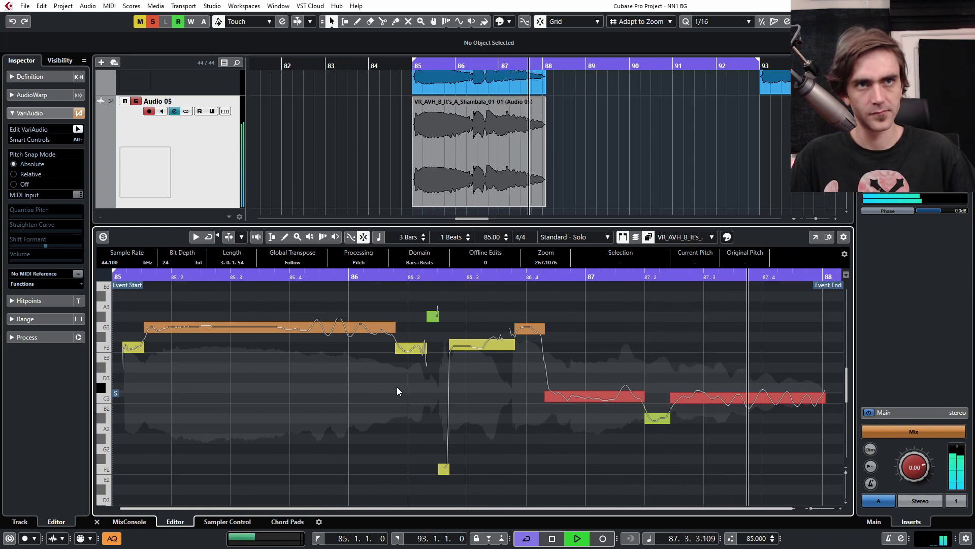
key(space)
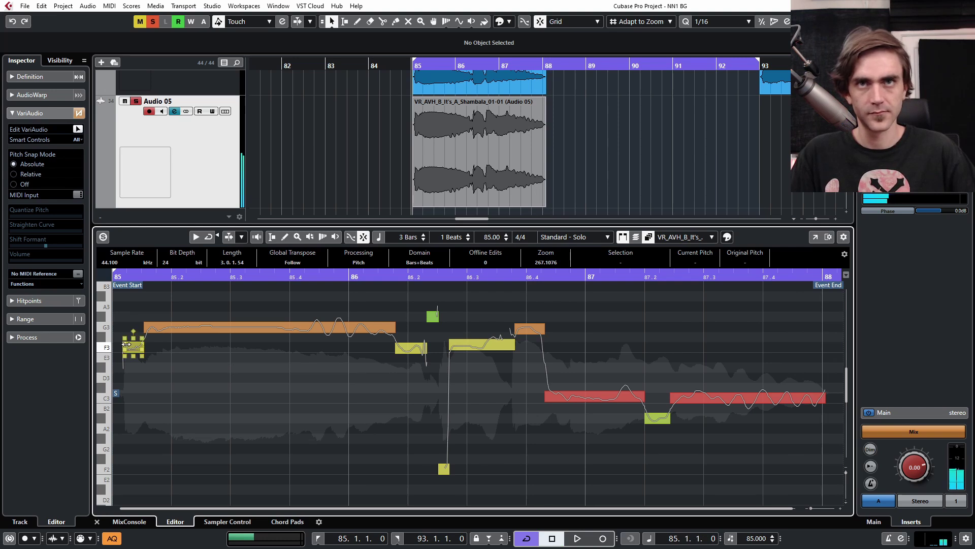
Step: Tilt the end of the opening F3 segment at bar 85 upward toward the long G3 segment
scroll(127, 345, up, 5)
scroll(174, 390, left, 3)
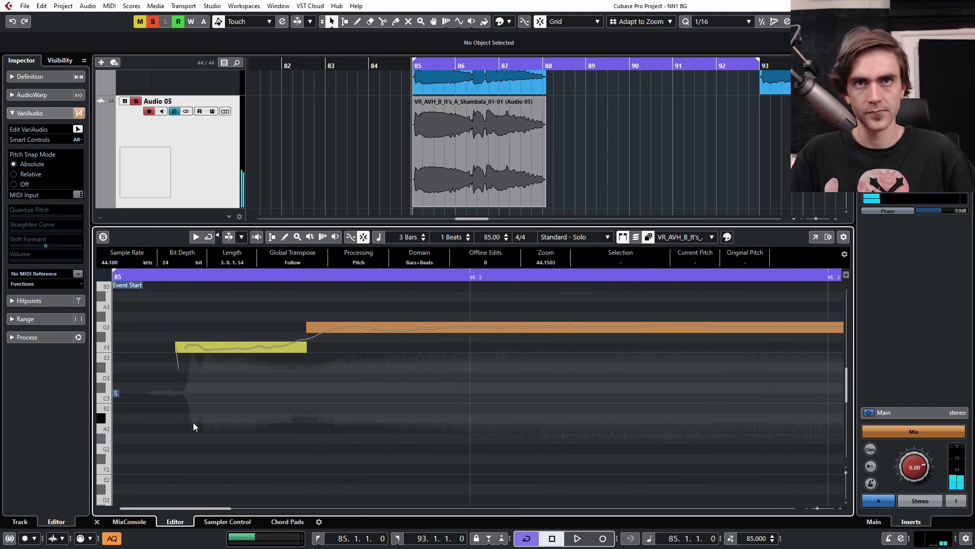
drag(305, 339, 307, 317)
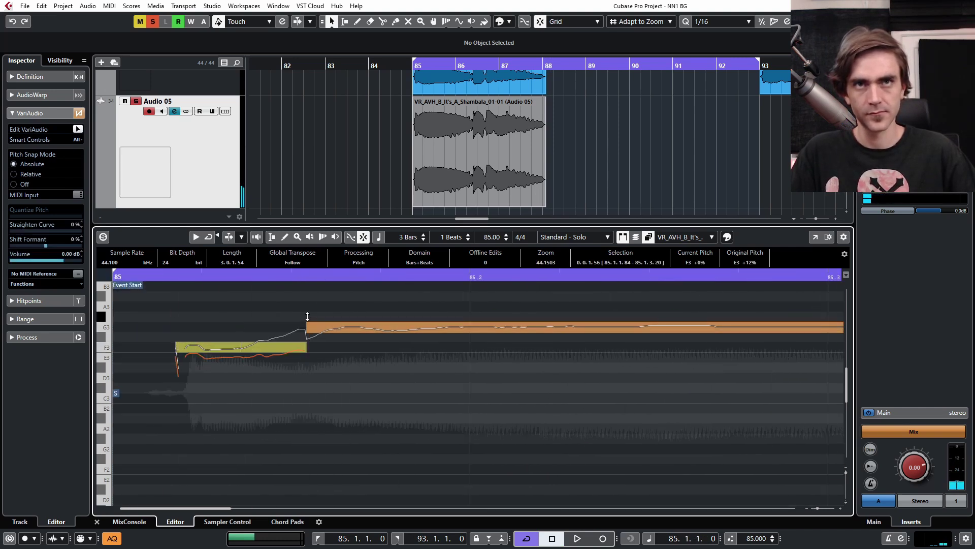
Step: Tilt the start of the long G3 segment upward, with the tilt limited to the portion before about 85.2, and clear the selection
click(309, 322)
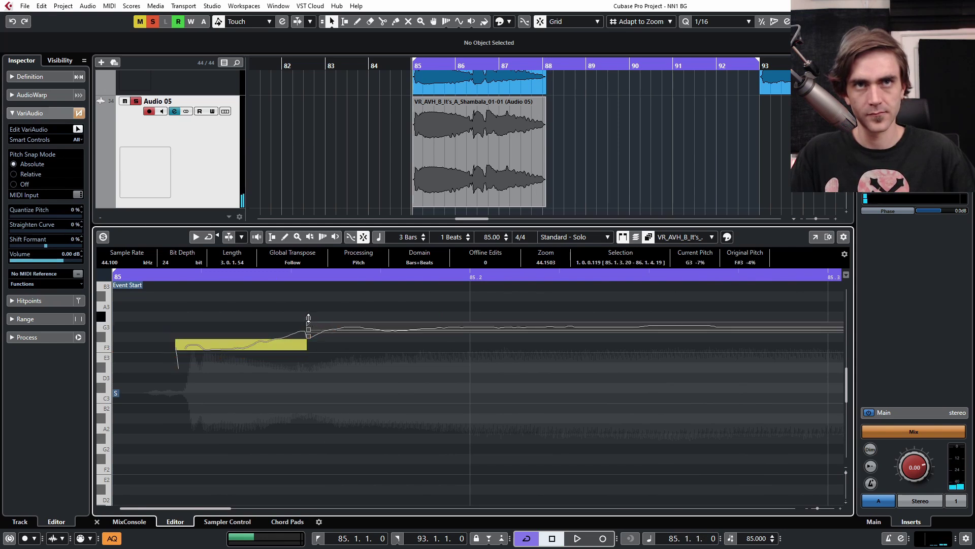
key(g)
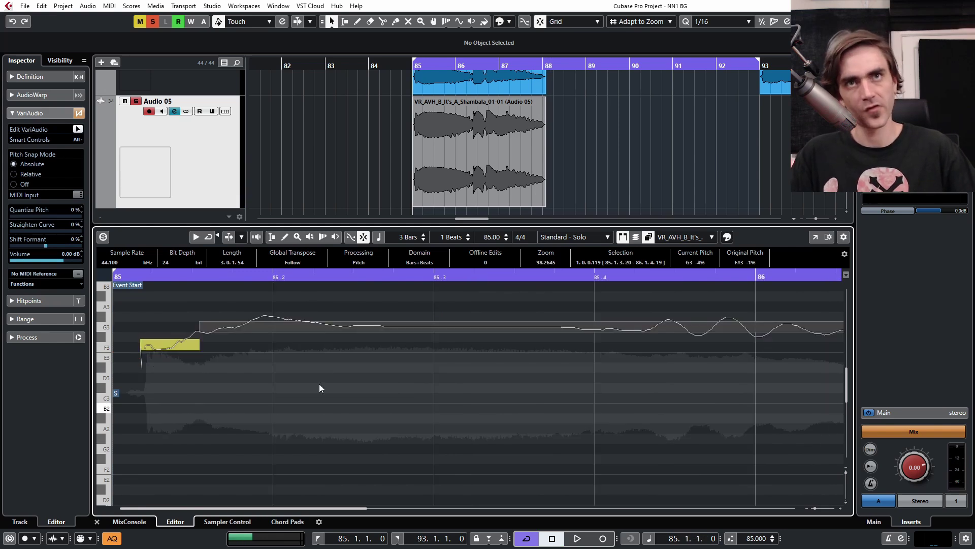
click(202, 319)
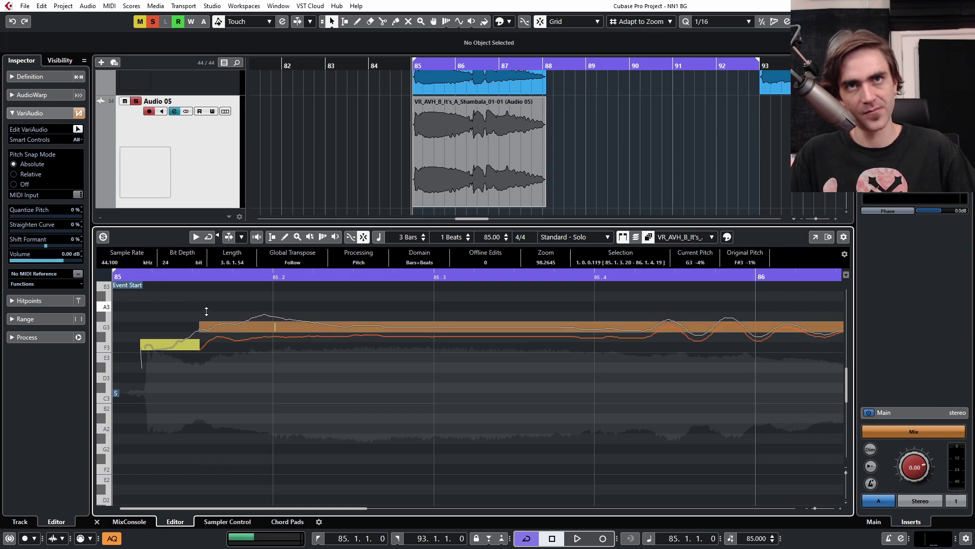
drag(207, 312, 207, 311)
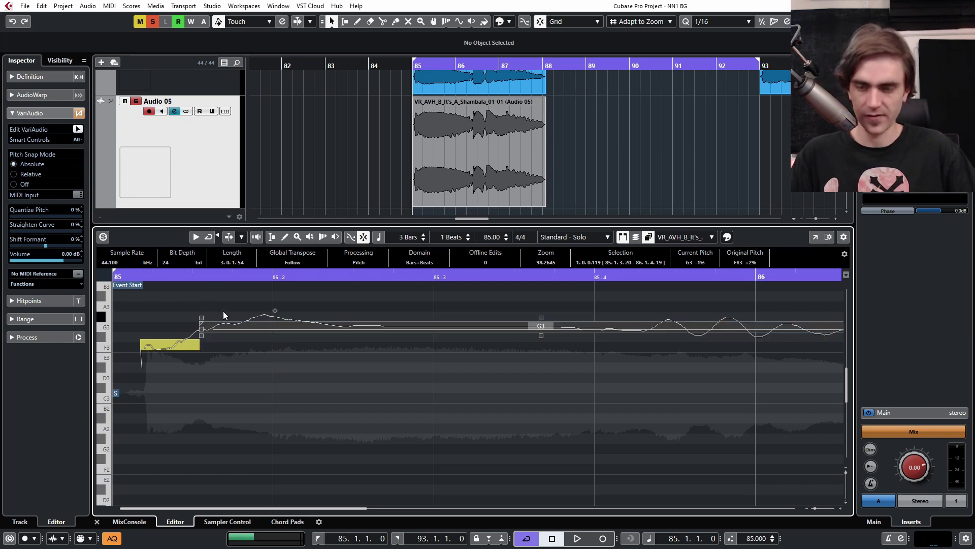
click(233, 362)
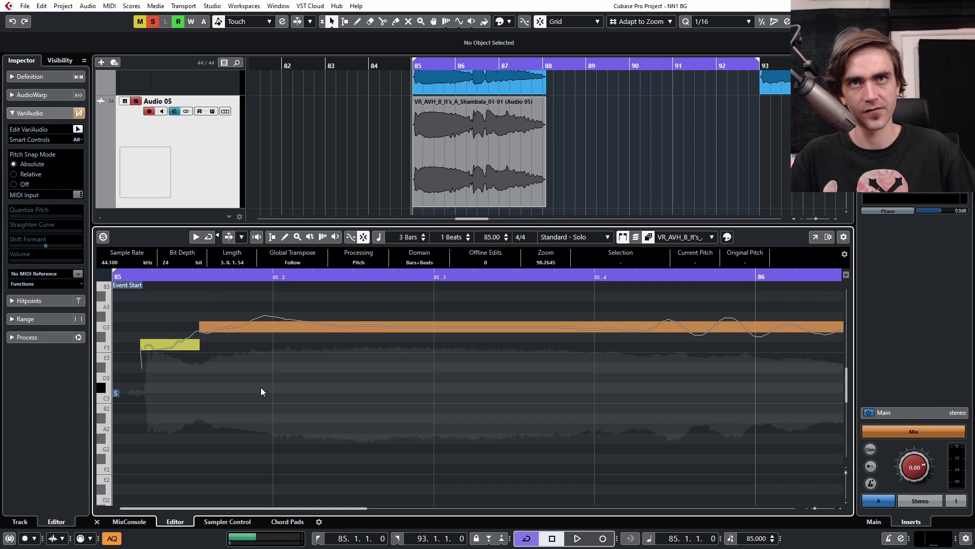
key(h)
key(g)
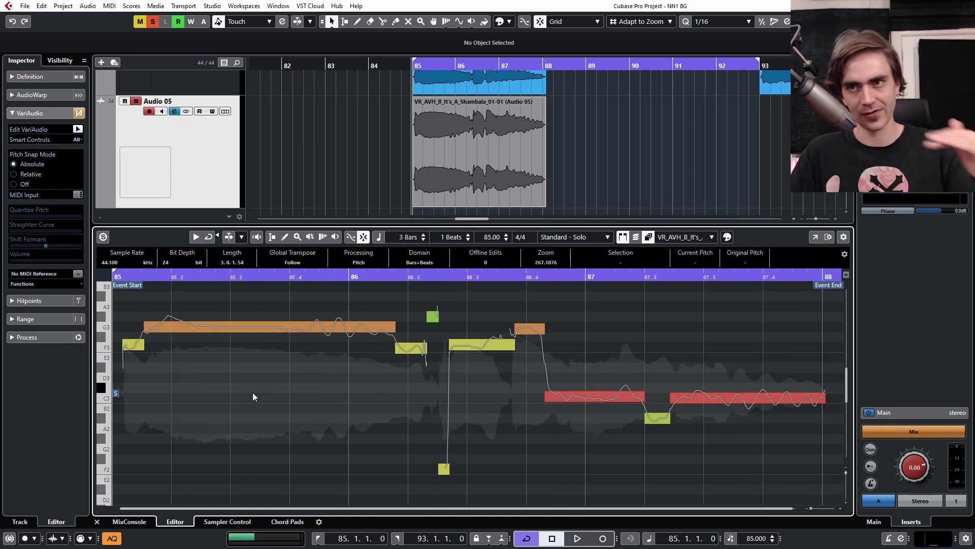
Step: Play the retuned vocal from bar 85 to check its transitions, and select the long G3 segment
key(space)
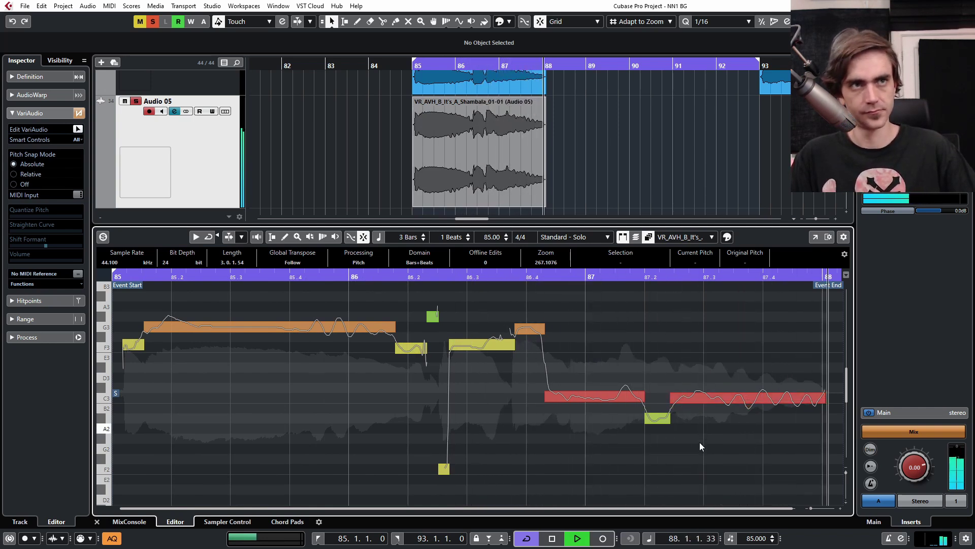
key(space)
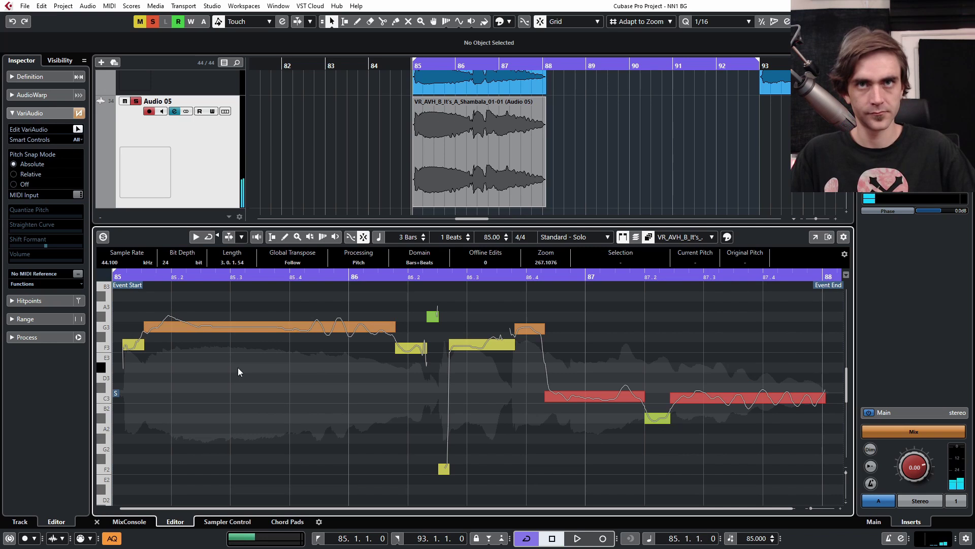
drag(241, 305, 236, 360)
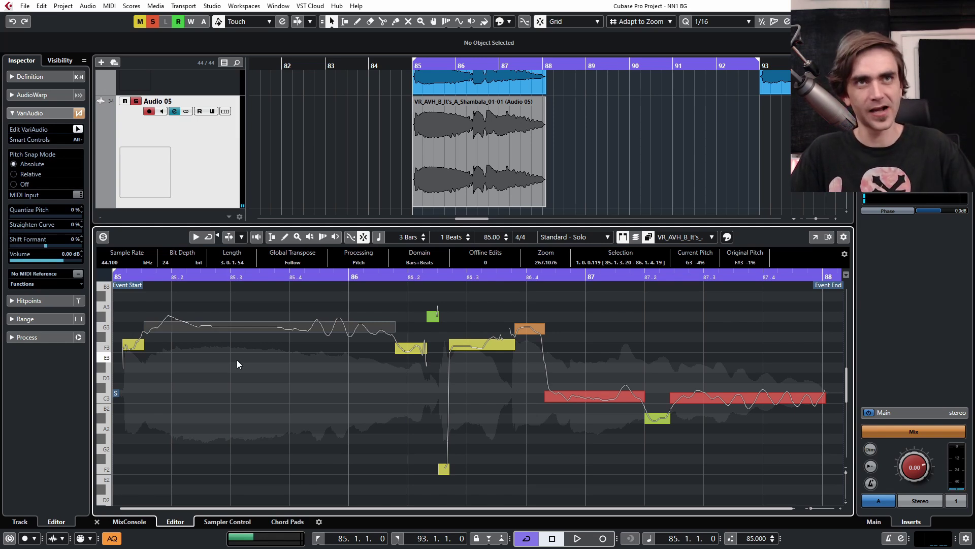
Step: Copy the bar 85 vocal event from Audio 05 to the track above at 89.3.1.0 and bounce the copy as separate audio
click(96, 521)
drag(459, 366, 649, 297)
right_click(623, 306)
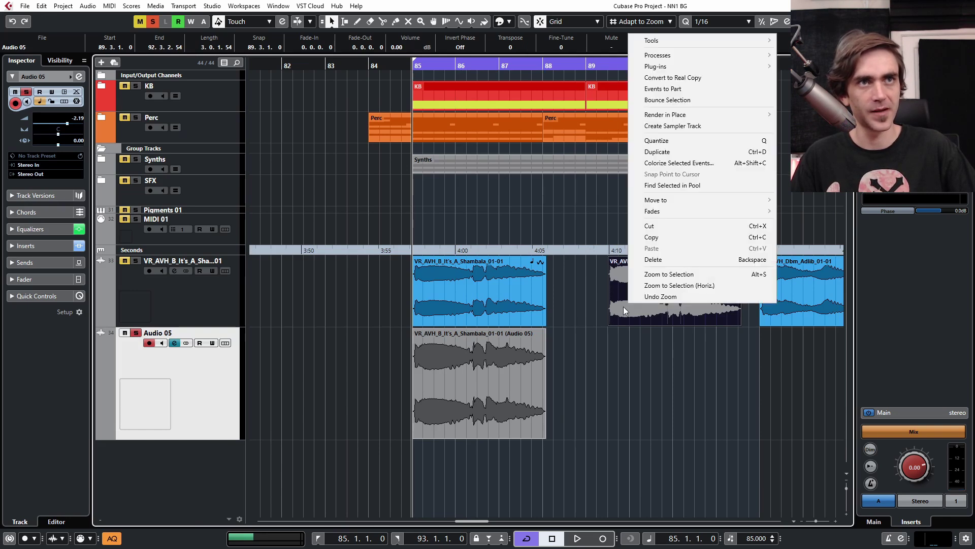
click(668, 100)
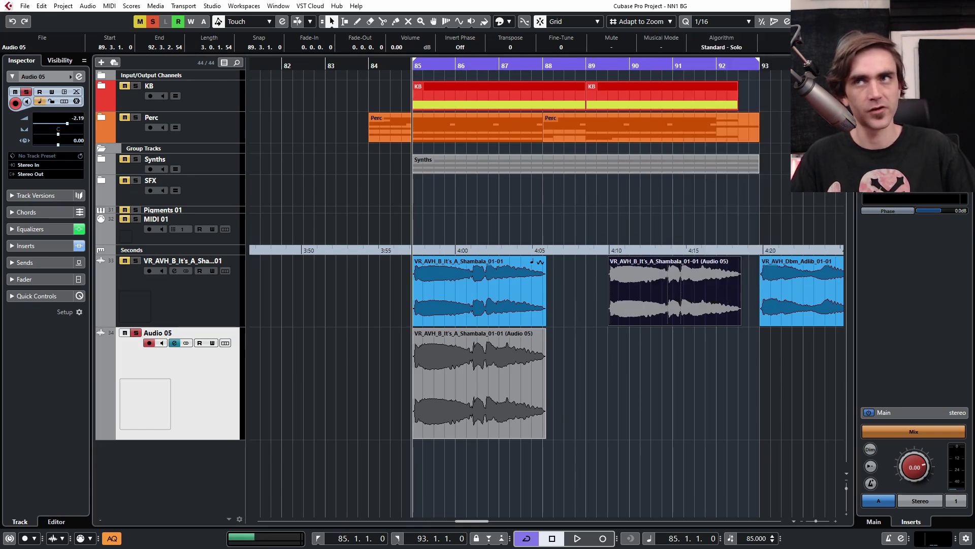
Step: Reopen the bar 85 vocal event on Audio 05, raise its opening F3 segment to G#3, and play the vocal to check
double_click(453, 412)
click(353, 412)
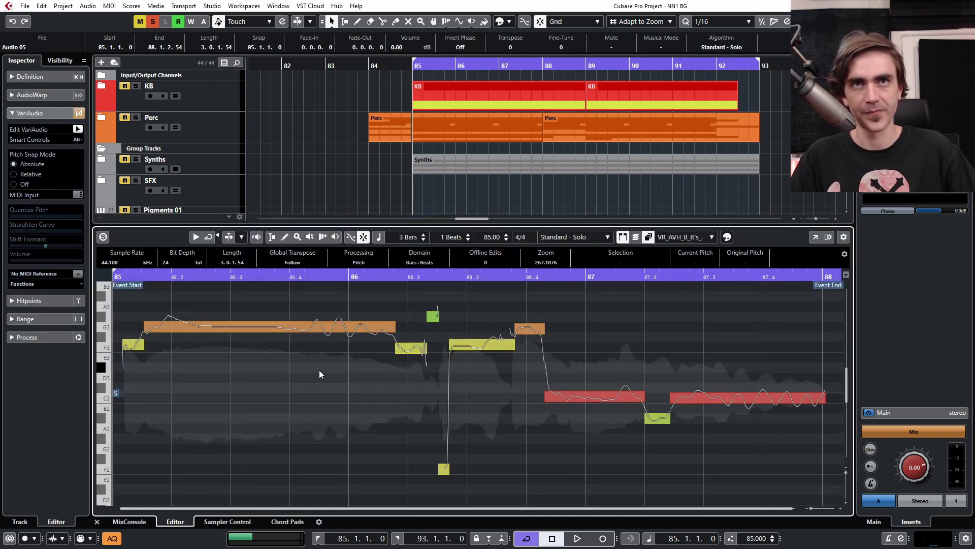
click(132, 348)
key(Up)
key(Up)
key(Up)
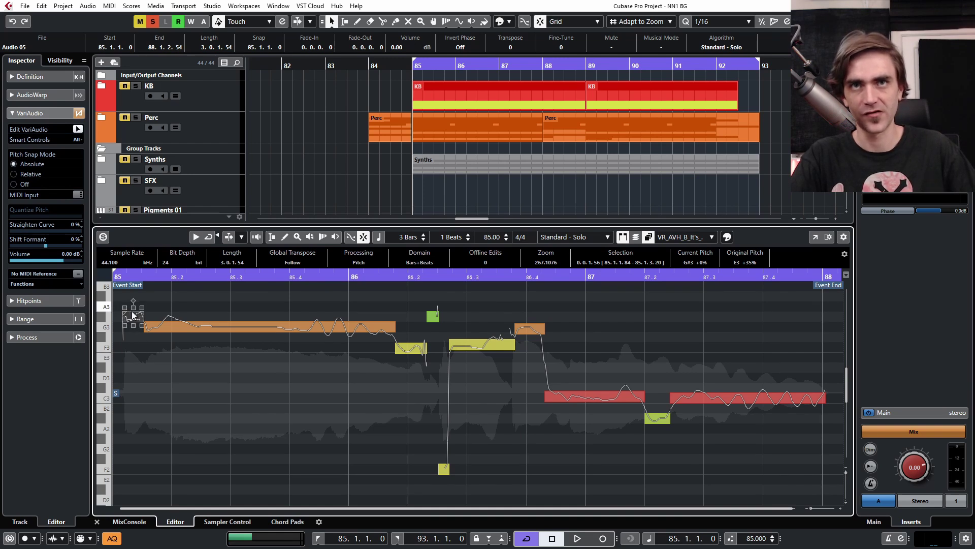
mouse_move(193, 332)
key(space)
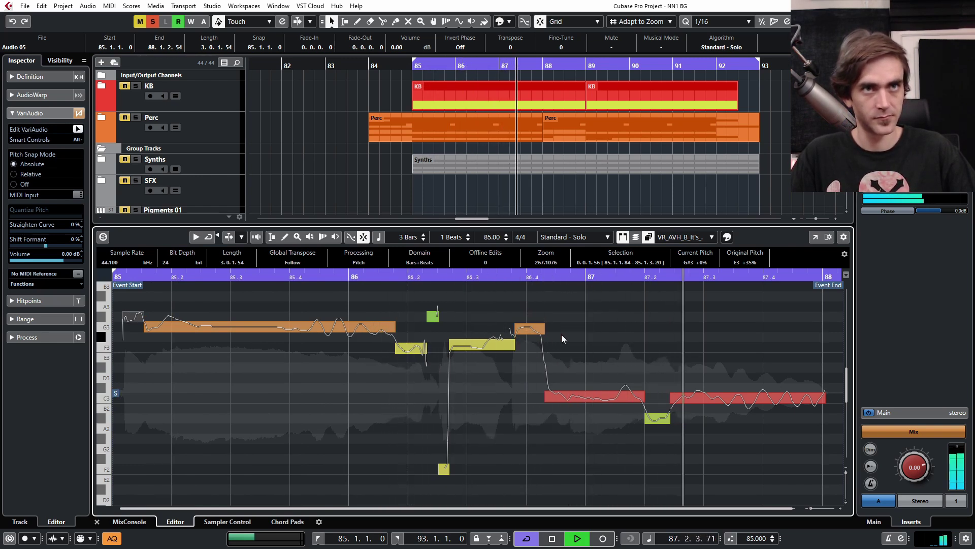
key(space)
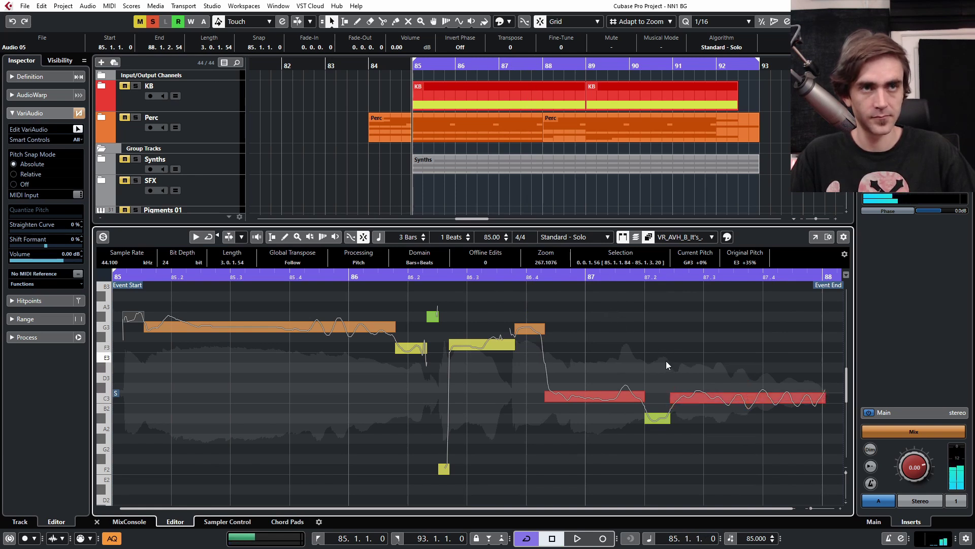
Step: Try raising the short A#2 segment after 87.2 to D3 and play the vocal to judge it
click(657, 416)
click(658, 417)
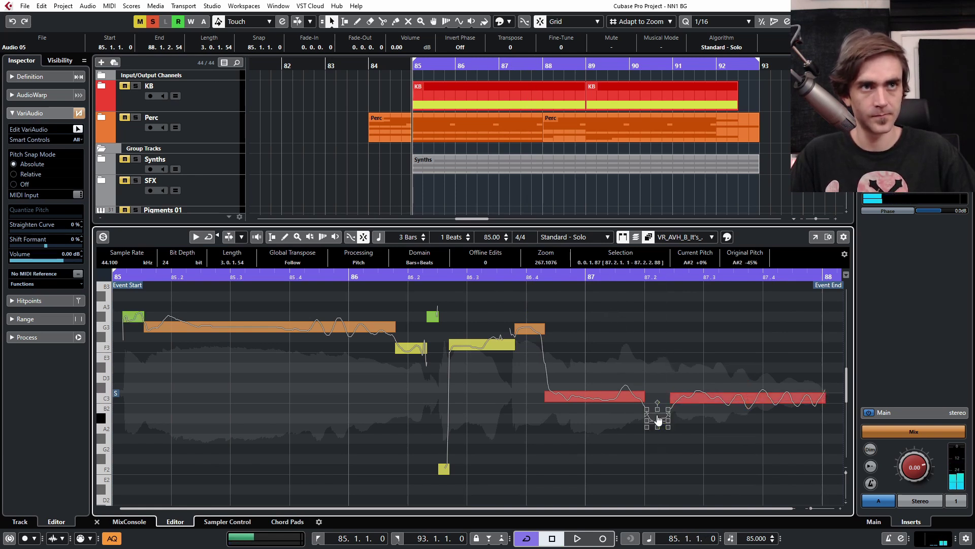
key(Up)
key(Up)
key(Up)
key(Up)
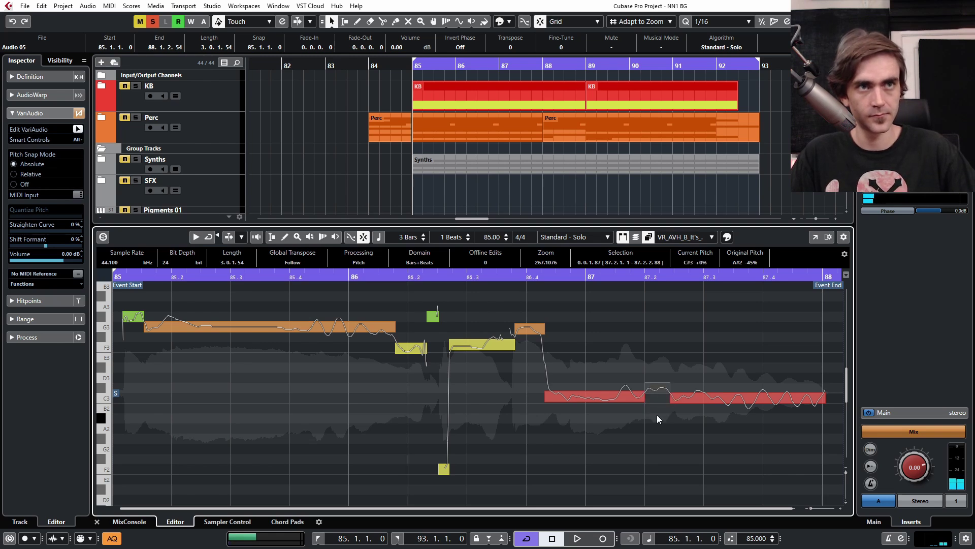
key(space)
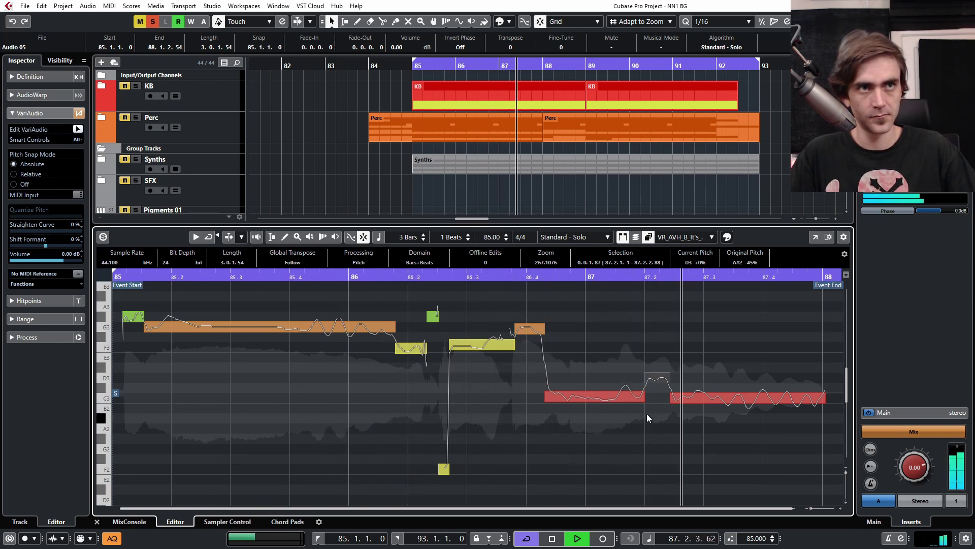
key(space)
key(ctrl+z)
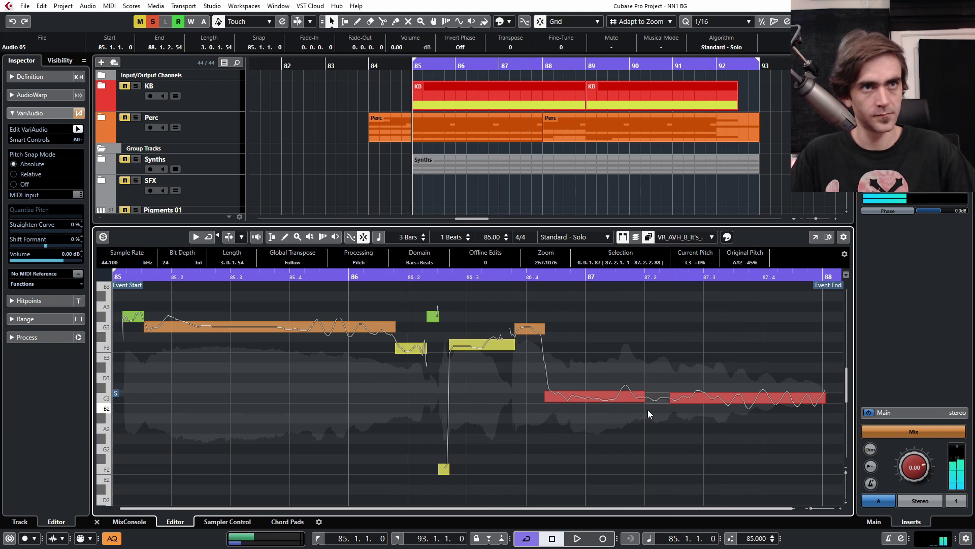
Step: Try raising the C3 segment around bar 87 to D#3 and the last two segments by two semitones while playing the vocal
click(588, 396)
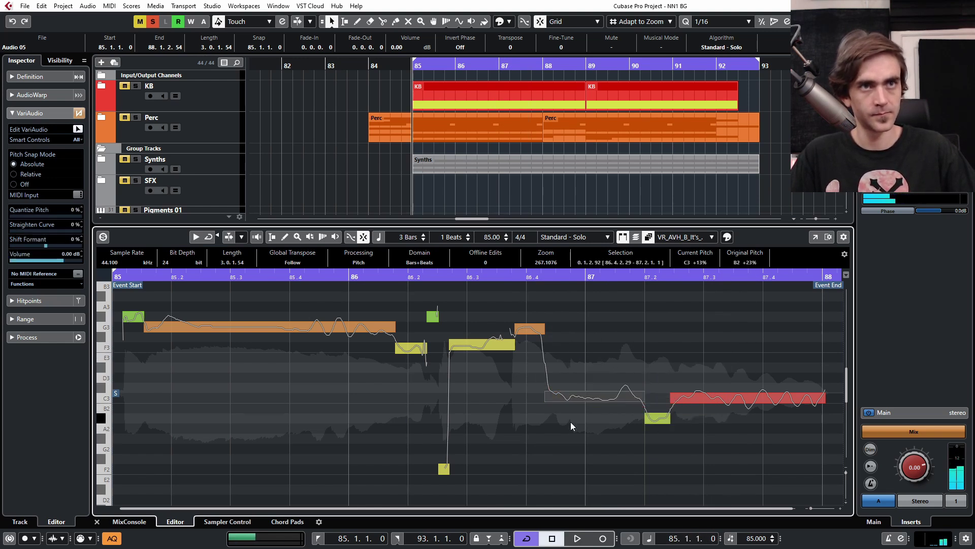
key(Up)
key(Up)
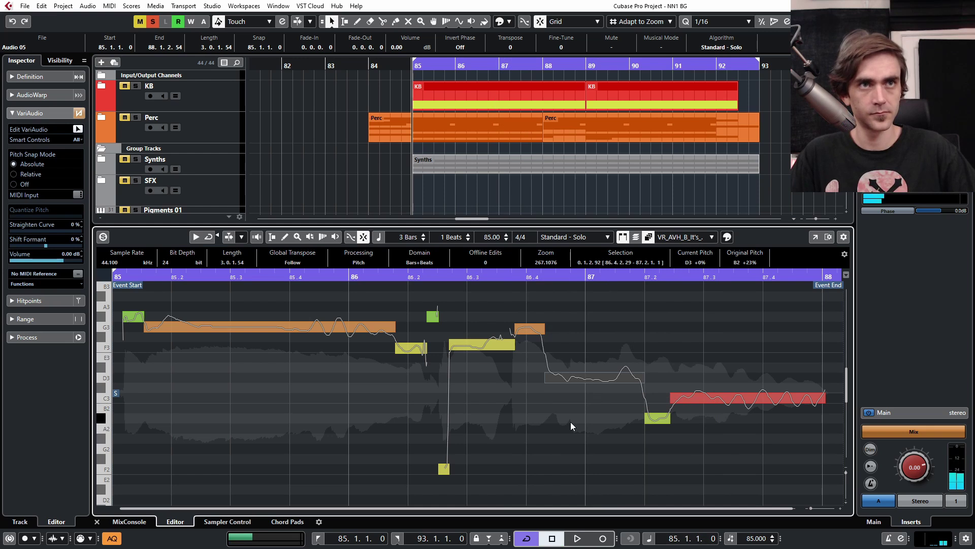
key(Up)
key(space)
drag(718, 353, 666, 447)
key(Up)
key(Up)
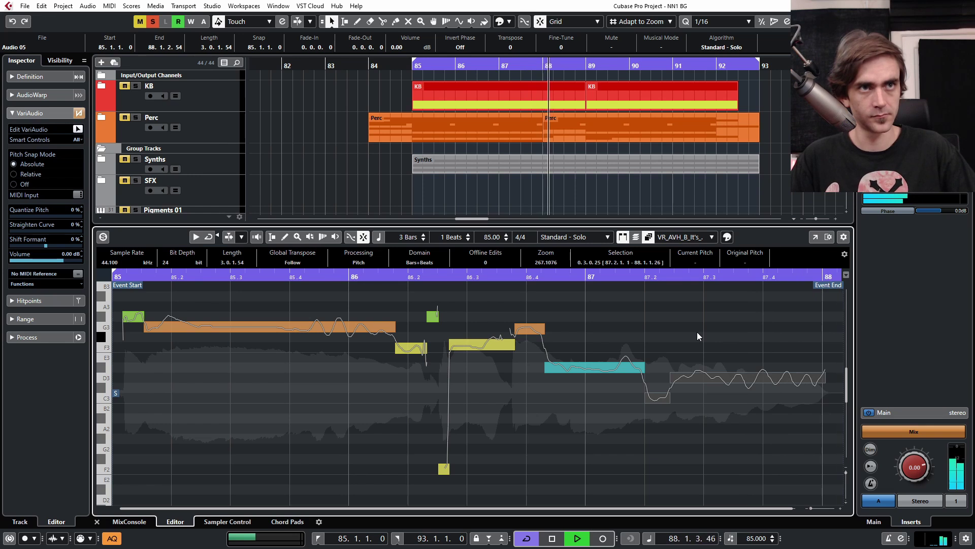
Step: Undo the pitch changes on the last three segments, clear the selection and stop playback
key(ctrl+z)
key(ctrl+z)
key(ctrl+z)
key(ctrl+z)
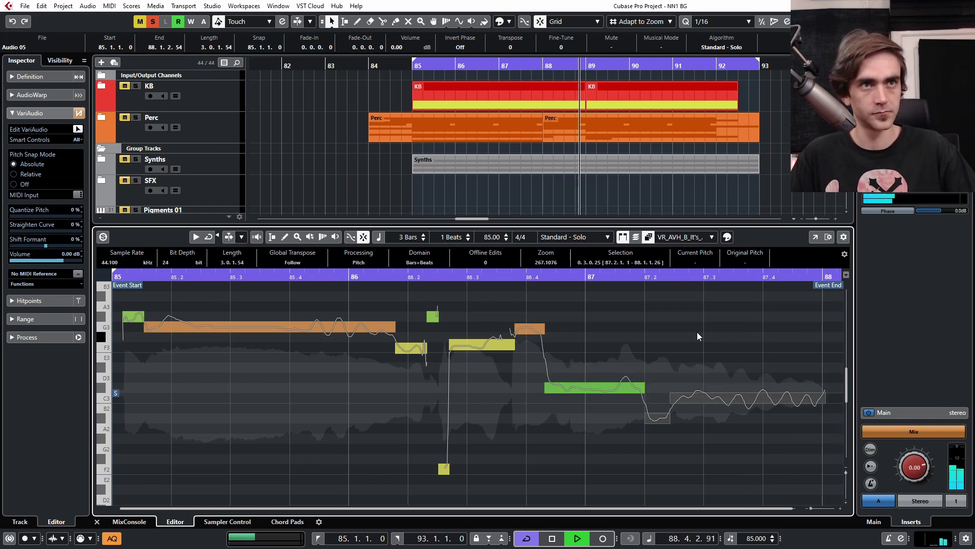
key(ctrl+z)
click(697, 335)
key(space)
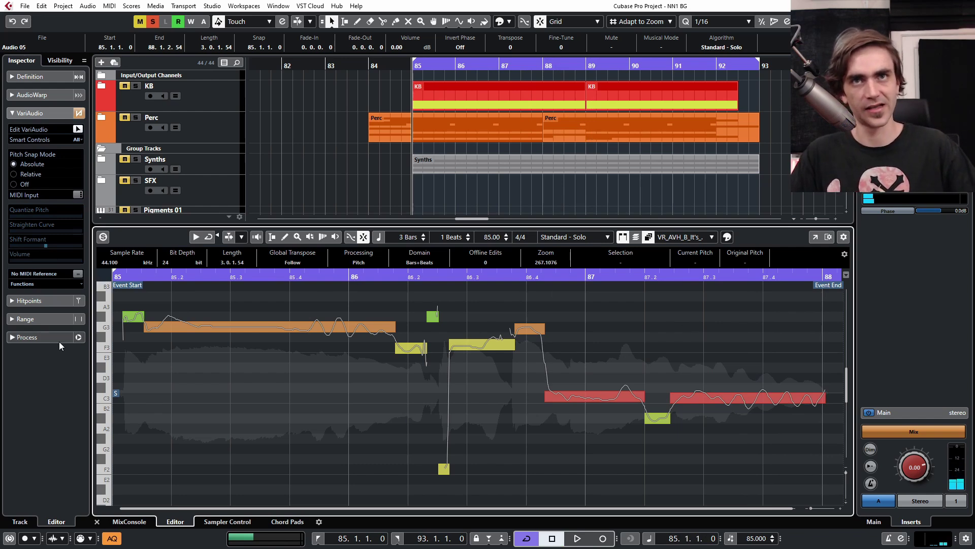
Step: Close the sample editor and move the bounced vocal copy down onto the Audio 05 track at bar 89
click(97, 521)
drag(666, 304, 655, 374)
drag(655, 373, 653, 374)
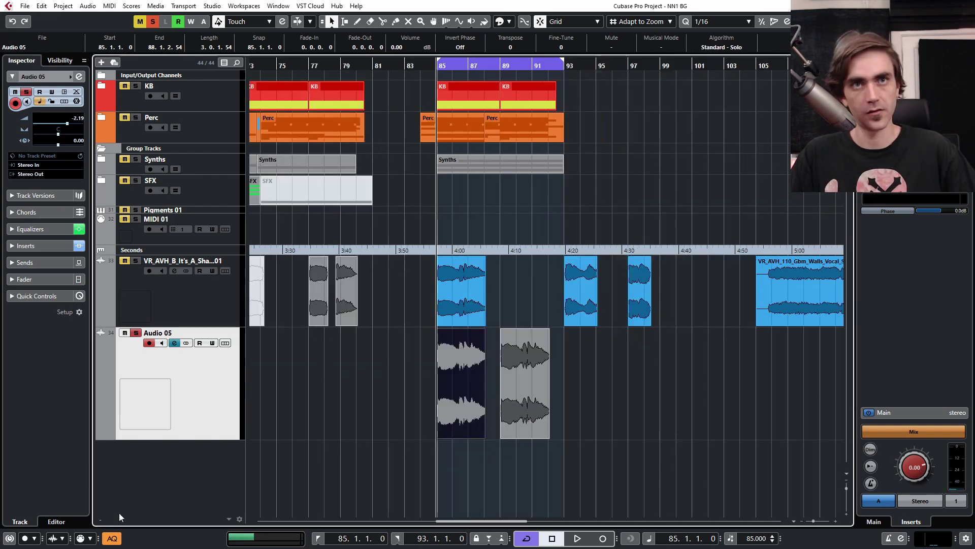
click(589, 409)
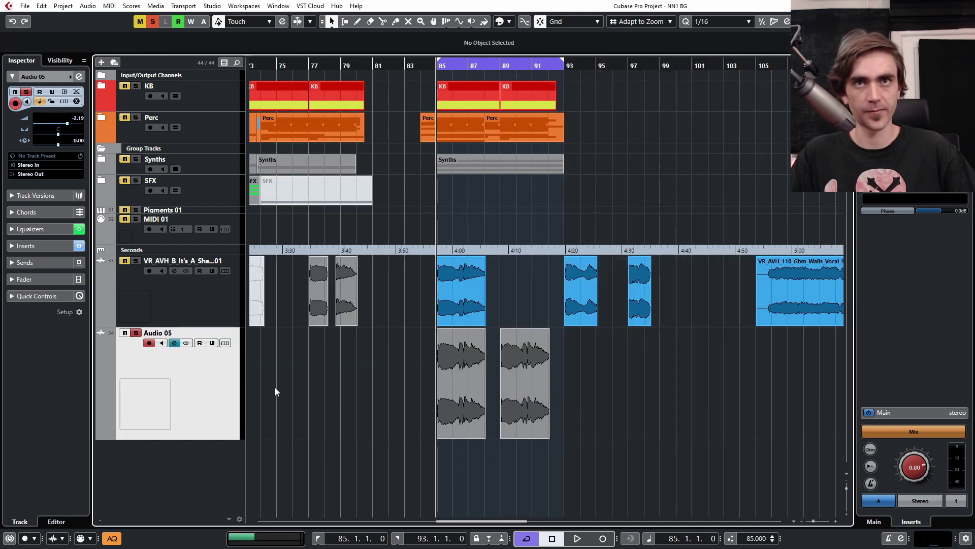
Step: Duplicate the Audio 05 track with its events and solo the duplicate
right_click(190, 382)
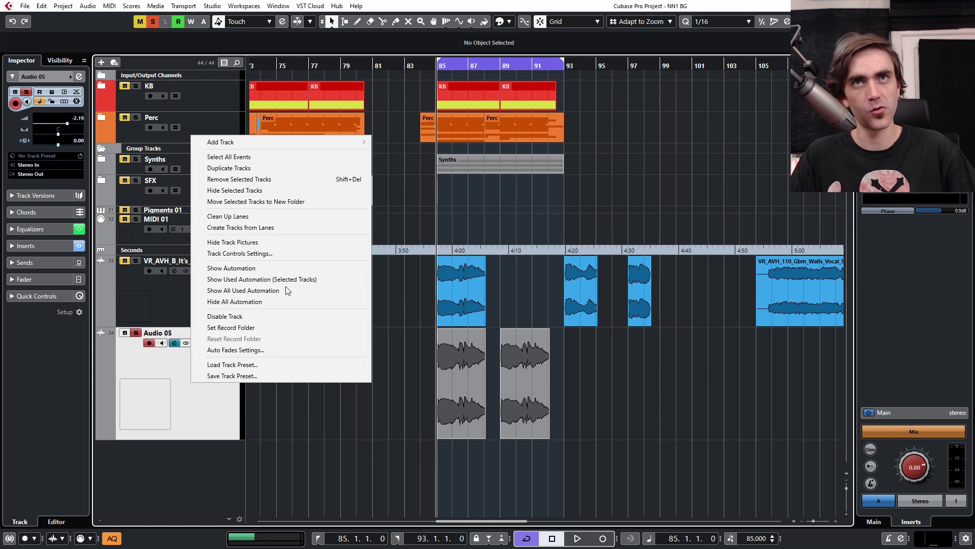
click(243, 169)
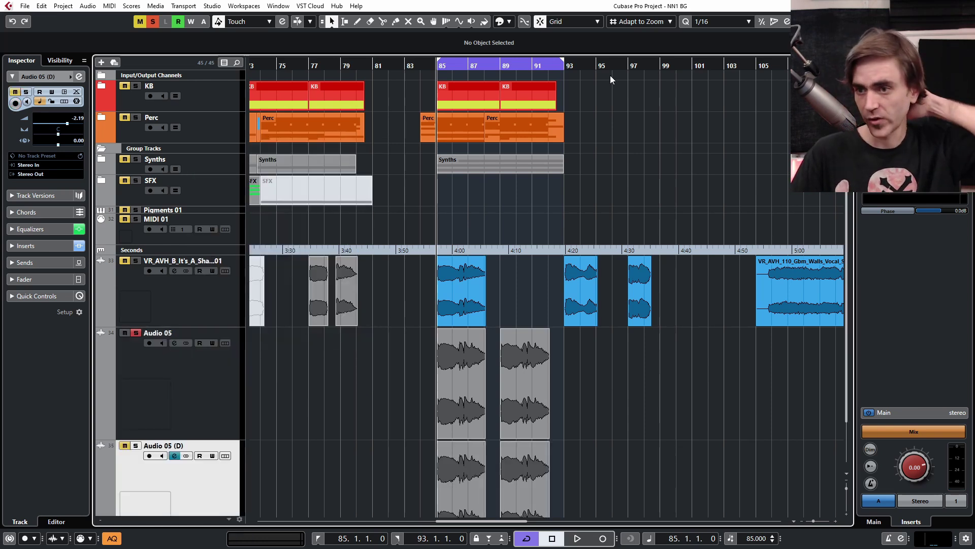
scroll(510, 267, down, 2)
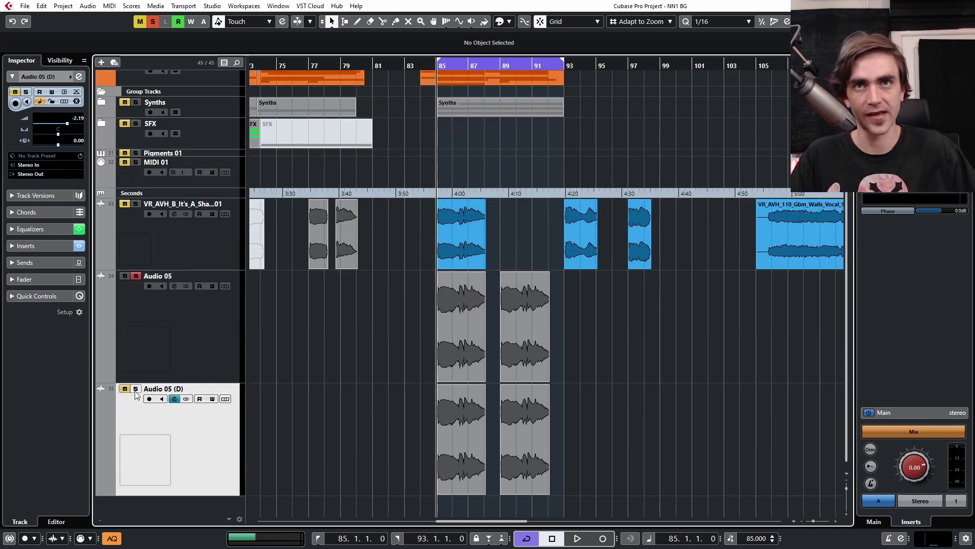
click(439, 430)
click(373, 435)
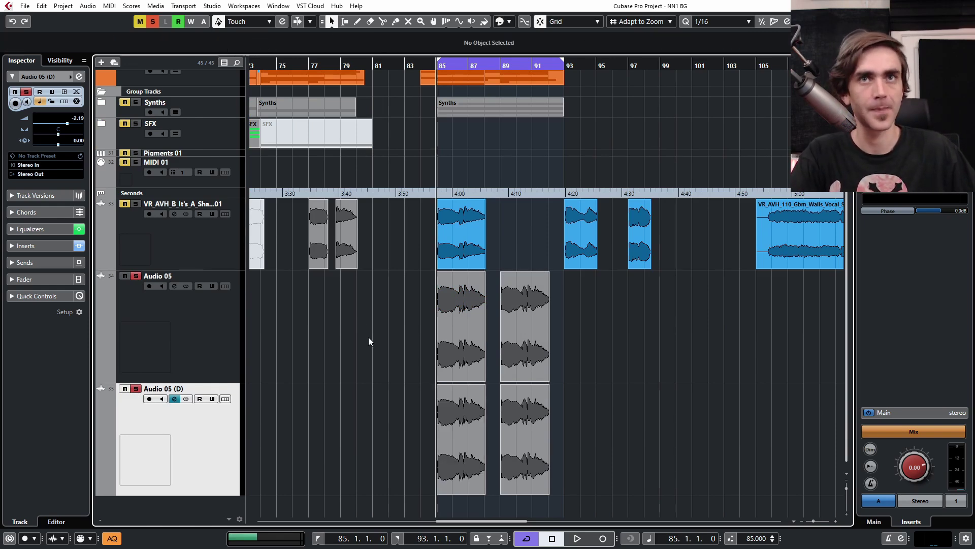
Step: Open the duplicate track's bar 85 vocal for pitch editing and create a new version of its audio for independent changes
double_click(438, 380)
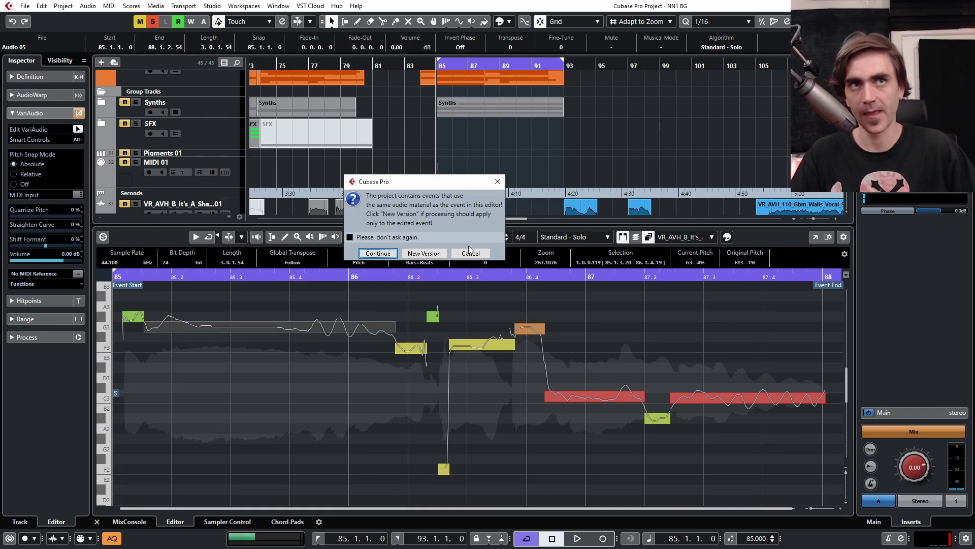
click(424, 252)
drag(314, 306, 288, 366)
scroll(576, 110, down, 6)
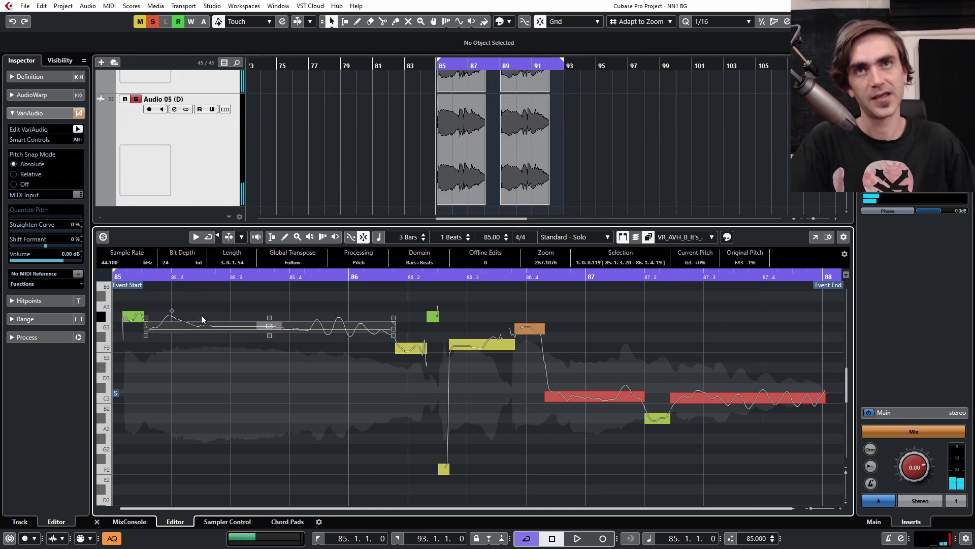
click(199, 314)
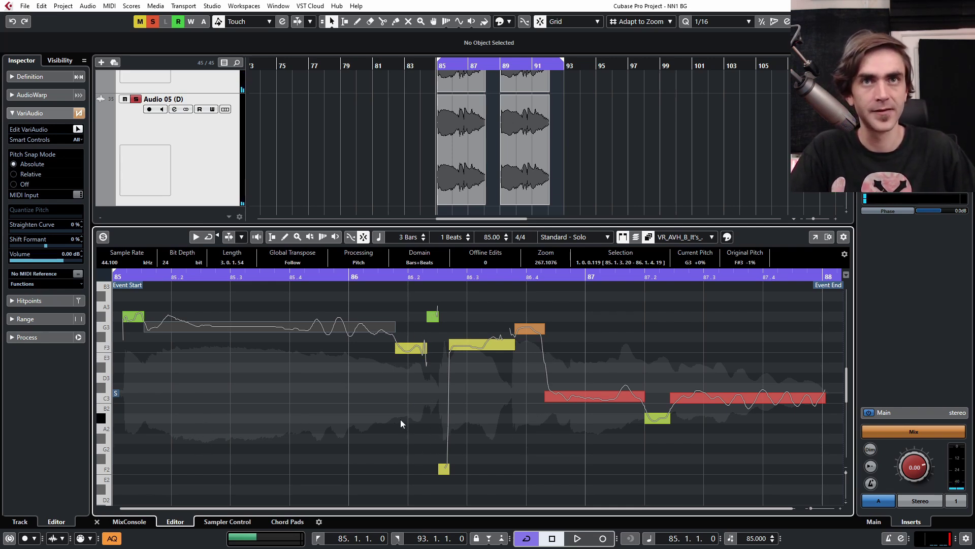
click(299, 382)
scroll(275, 350, up, 2)
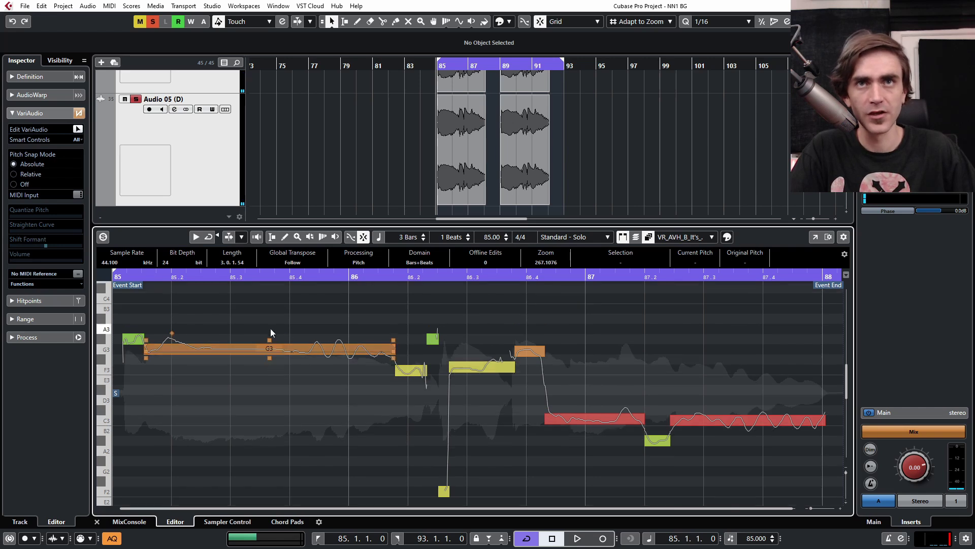
Step: Select all vocal segments in the duplicate and raise them together by seven semitones, bringing the long G3 segment to D4
drag(123, 299, 821, 489)
key(Up)
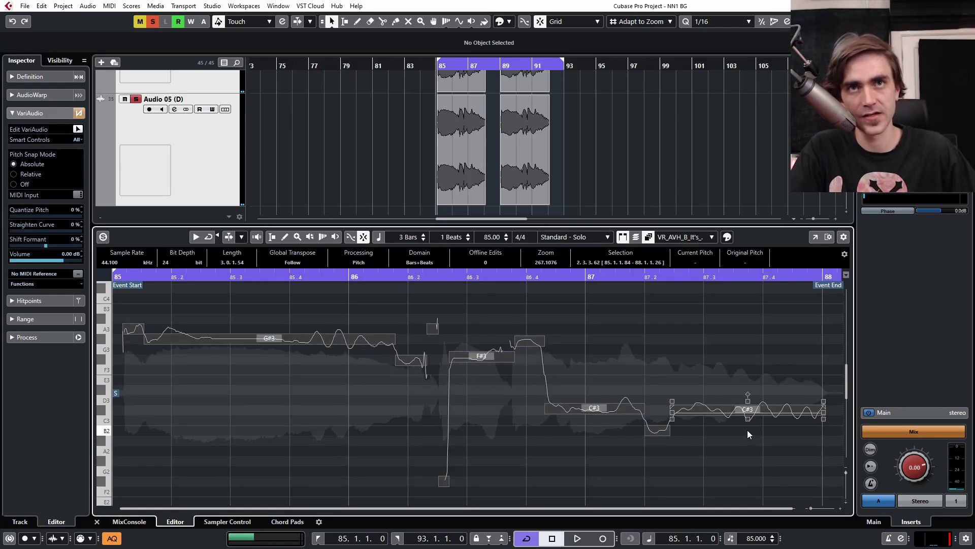
key(Down)
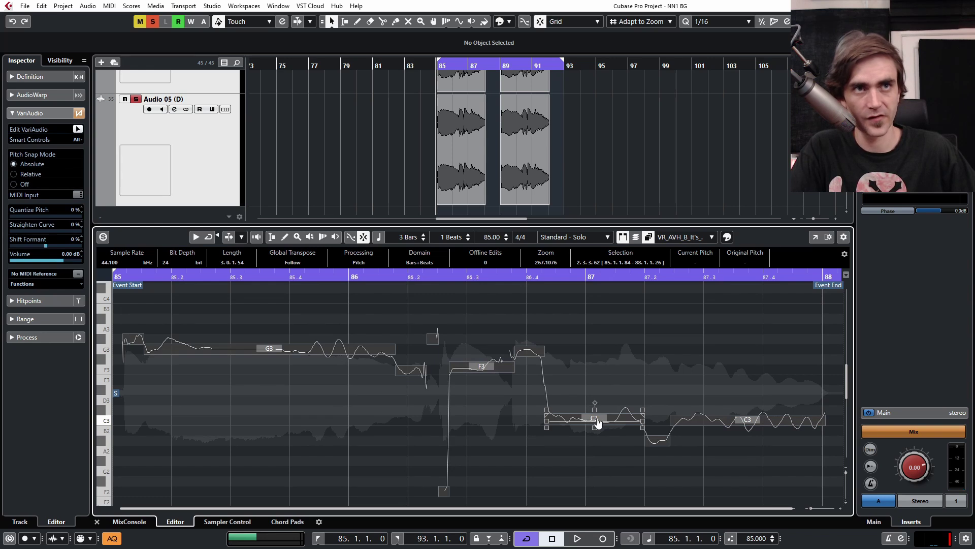
key(Up)
key(Up)
key(Up)
key(Up)
key(Up)
key(Up)
key(Up)
click(225, 361)
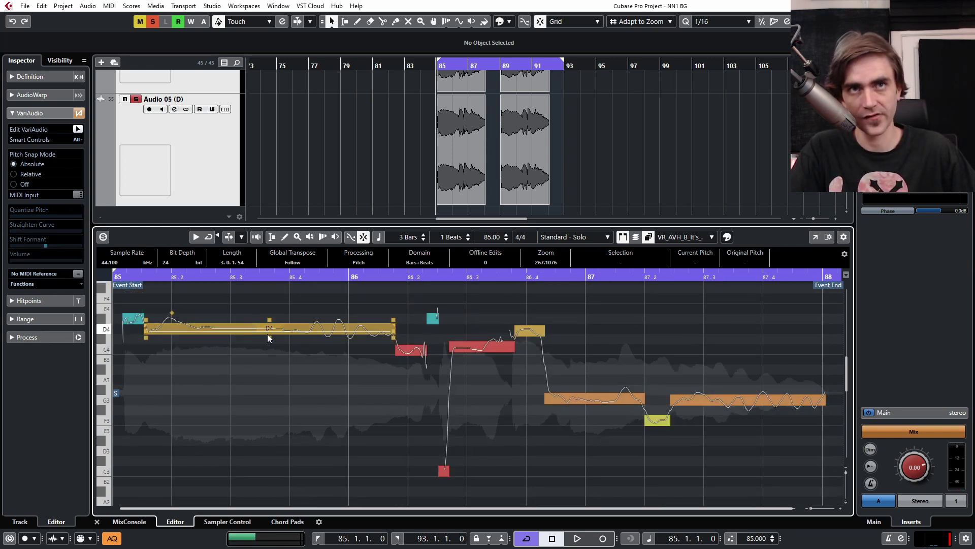
Step: Return to the arrangement, reopen the transposed bar 85 vocal in the editor, and play both vocal layers together
scroll(357, 148, up, 1)
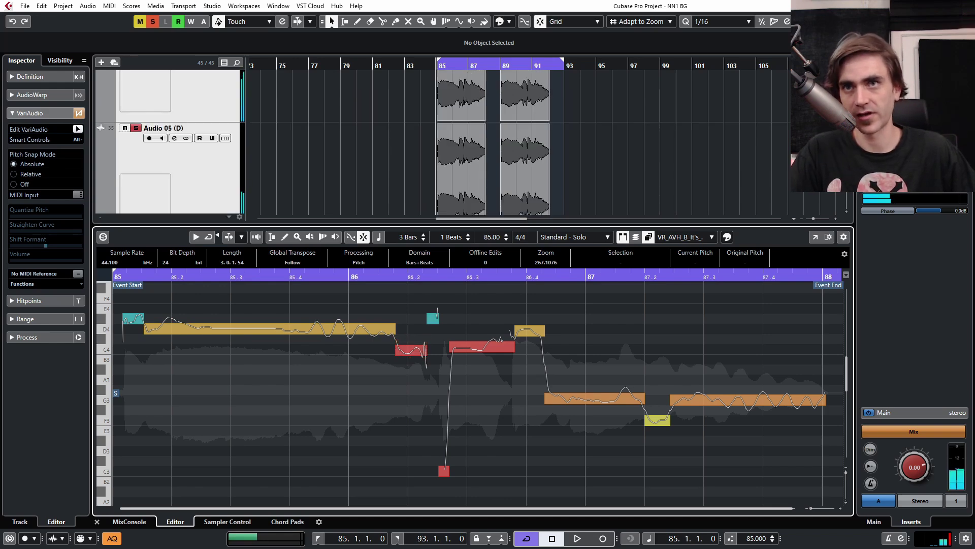
click(311, 189)
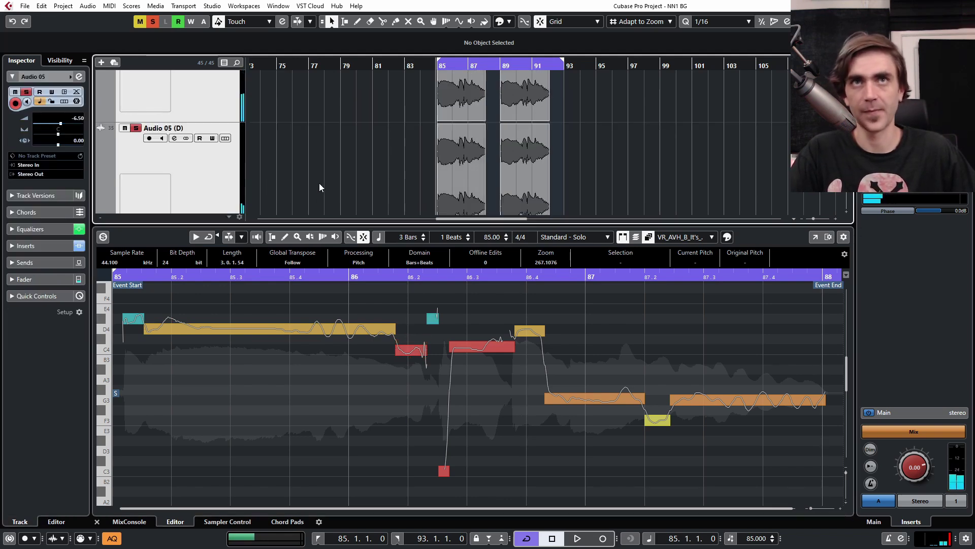
click(97, 521)
click(186, 429)
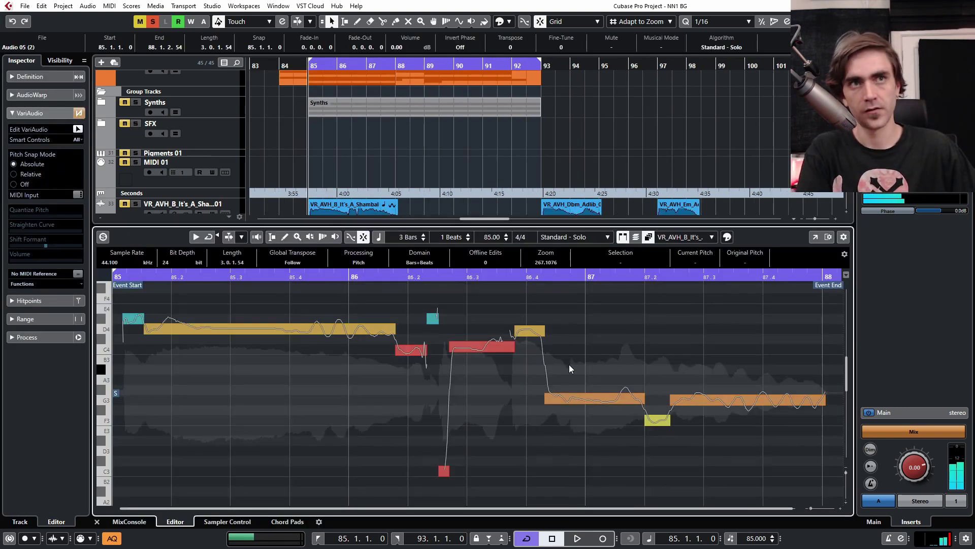
key(space)
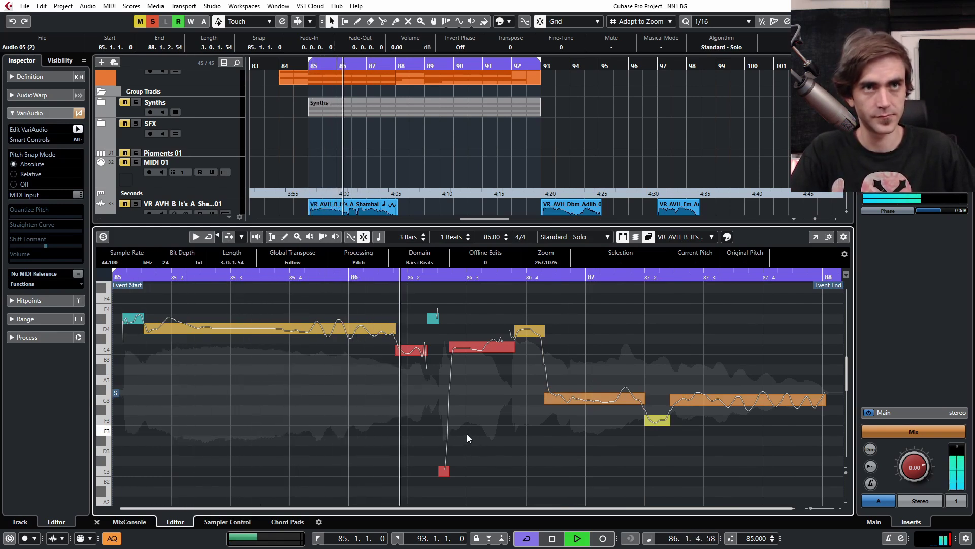
Step: Raise the stray short C3 segment near beat 86.2 to C4, level with its neighbouring segment, and check it in playback
drag(467, 433, 428, 475)
key(Up)
key(Up)
key(Up)
key(Up)
key(Up)
key(Up)
key(Up)
key(Up)
key(Down)
key(space)
key(space)
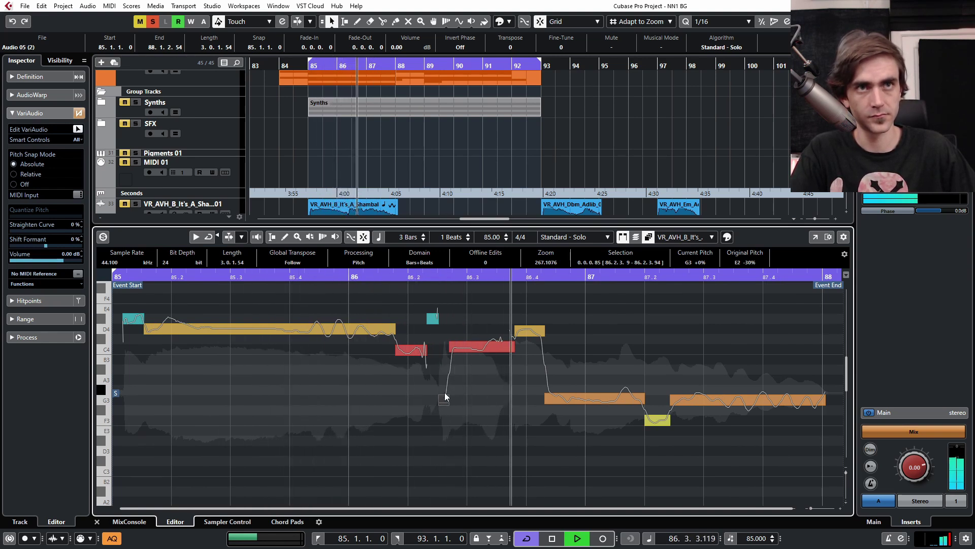
key(Up)
key(Up)
key(Up)
key(Up)
key(Up)
key(space)
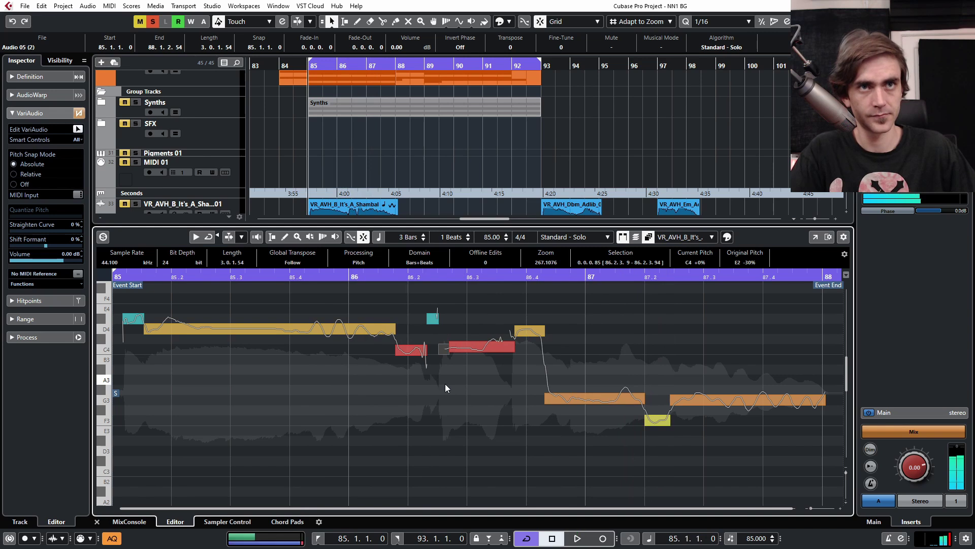
Step: Test 100% curve straightening on all segments, reset it, and quantize their pitch to 58%
click(466, 391)
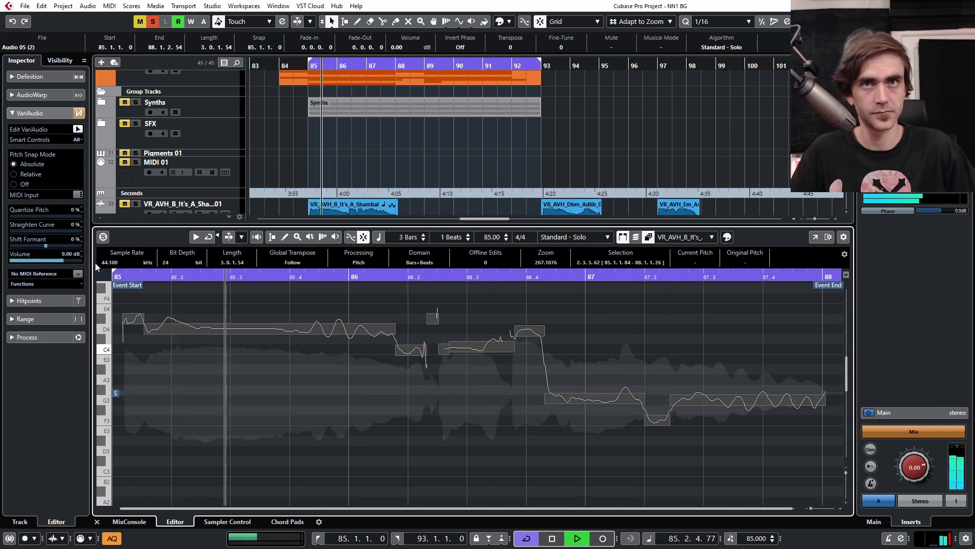
drag(17, 229, 81, 230)
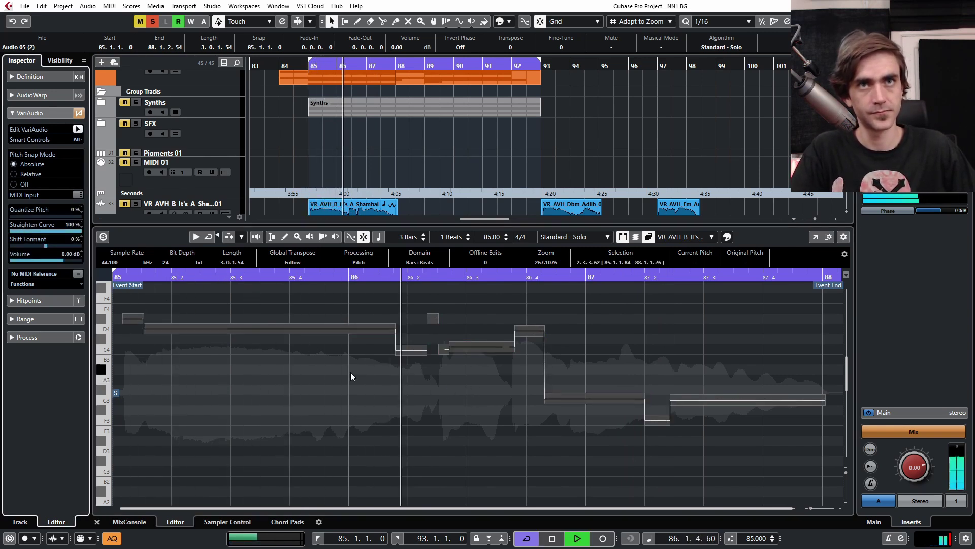
ctrl+click(24, 227)
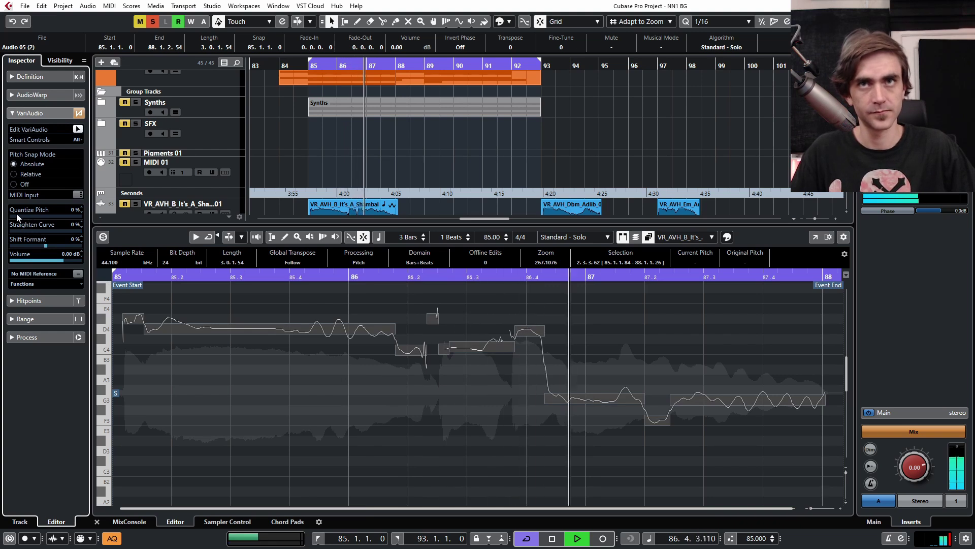
drag(20, 218, 51, 217)
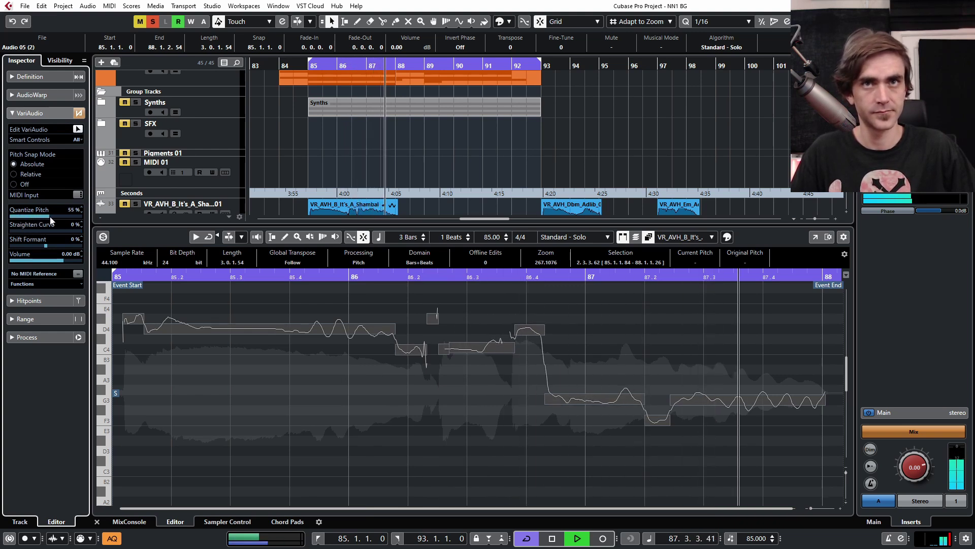
click(345, 385)
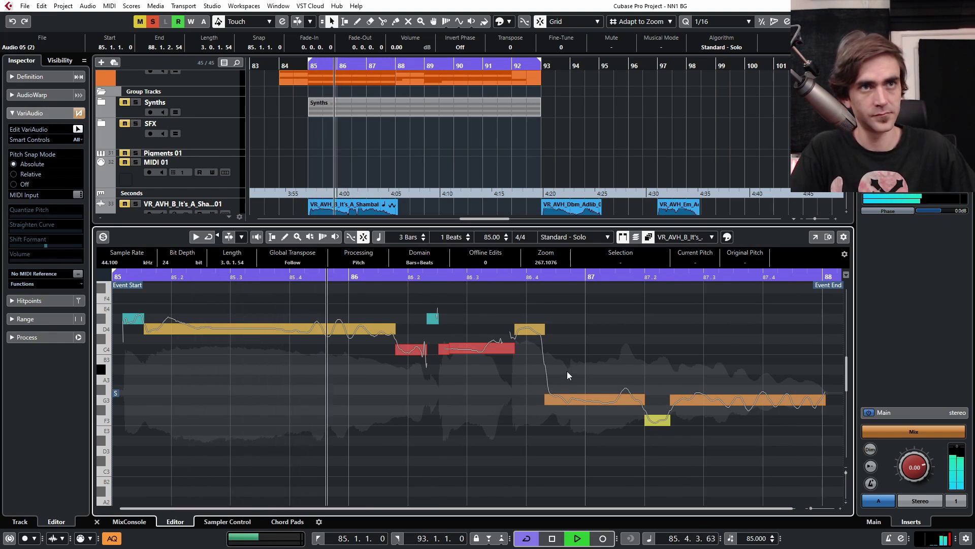
Step: Try raising the last three vocal segments together so the two G3 segments sit at D4, and play the result
drag(561, 353, 821, 440)
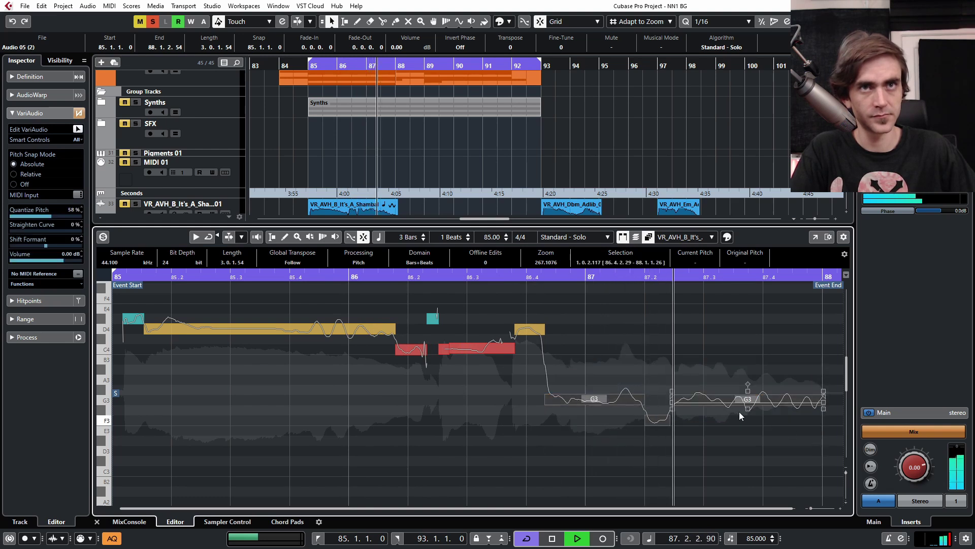
key(Up)
key(Up)
key(Up)
key(Up)
key(Up)
key(space)
key(space)
click(592, 383)
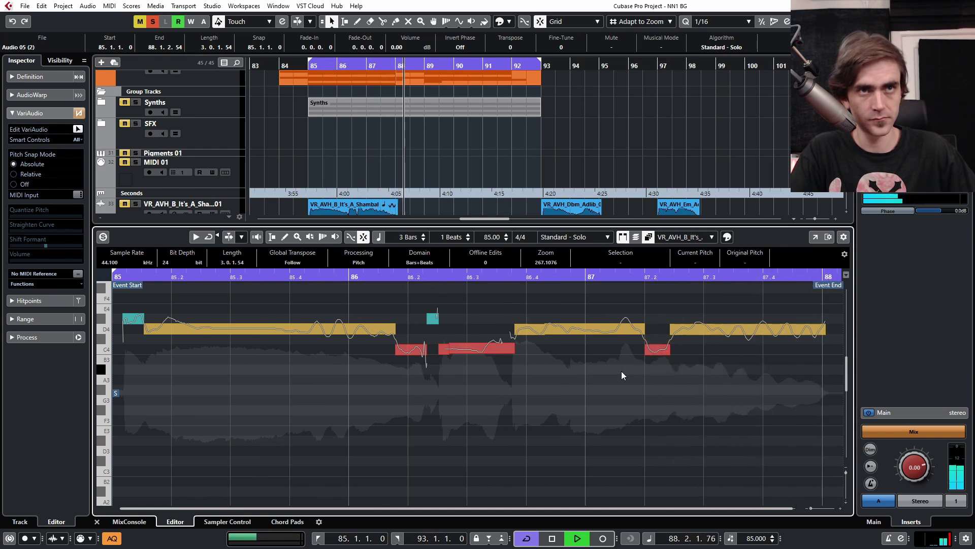
Step: Undo the pitch moves on the last three segments and restore the pitch quantization
key(ctrl+z)
key(ctrl+z)
key(ctrl+z)
key(ctrl+z)
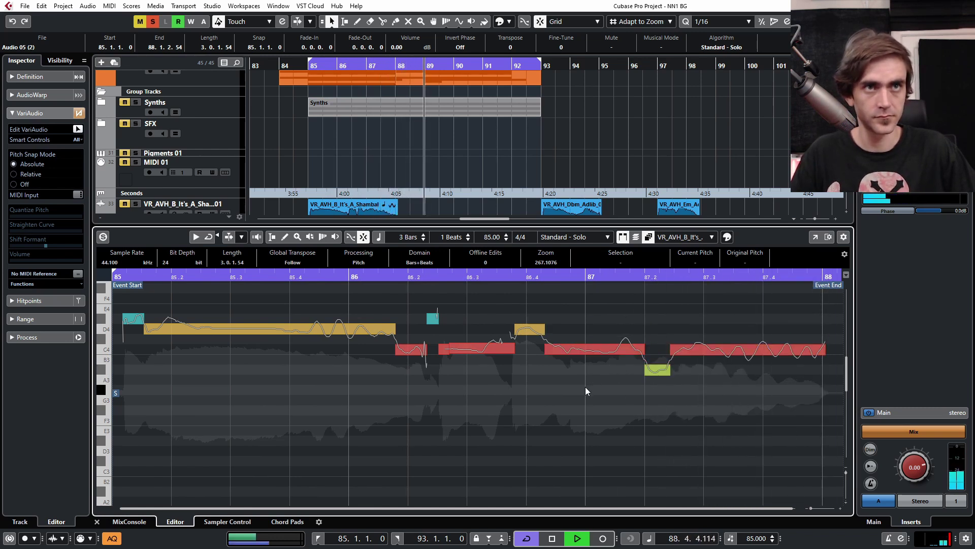
key(ctrl+z)
key(ctrl+z)
key(ctrl+z)
key(ctrl+z)
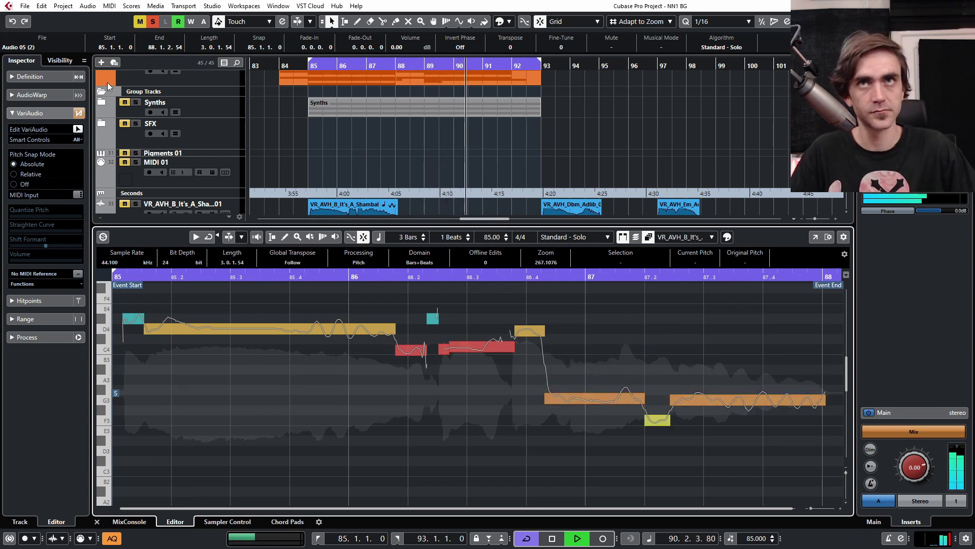
click(42, 6)
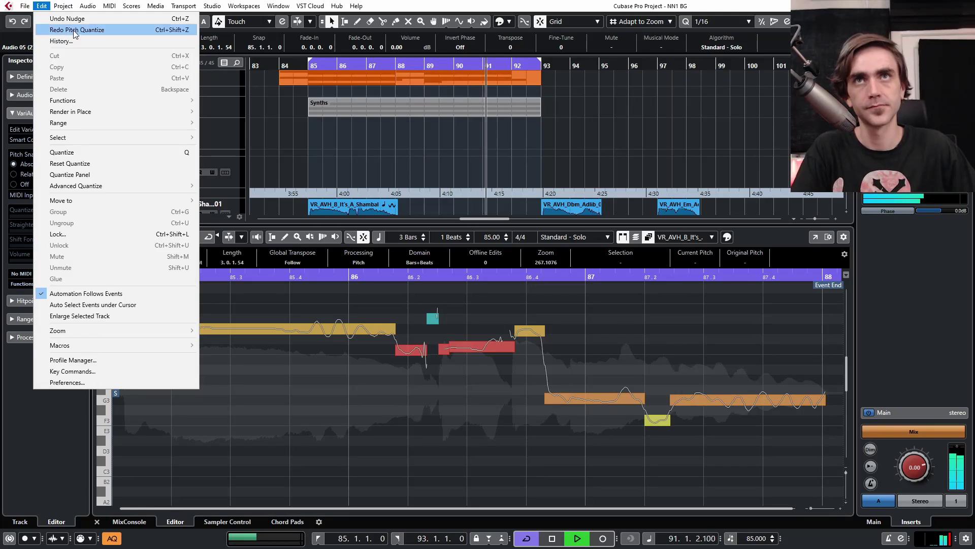
click(71, 28)
Step: Close the pitch editor and deactivate all solo states to hear both vocal layers in the full mix
click(96, 521)
click(676, 503)
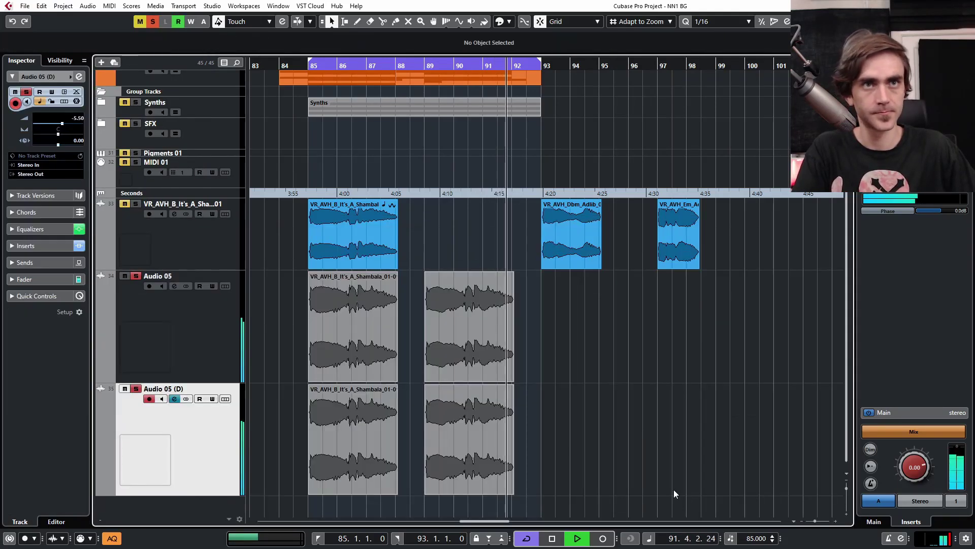
click(485, 450)
drag(346, 485, 461, 446)
click(605, 386)
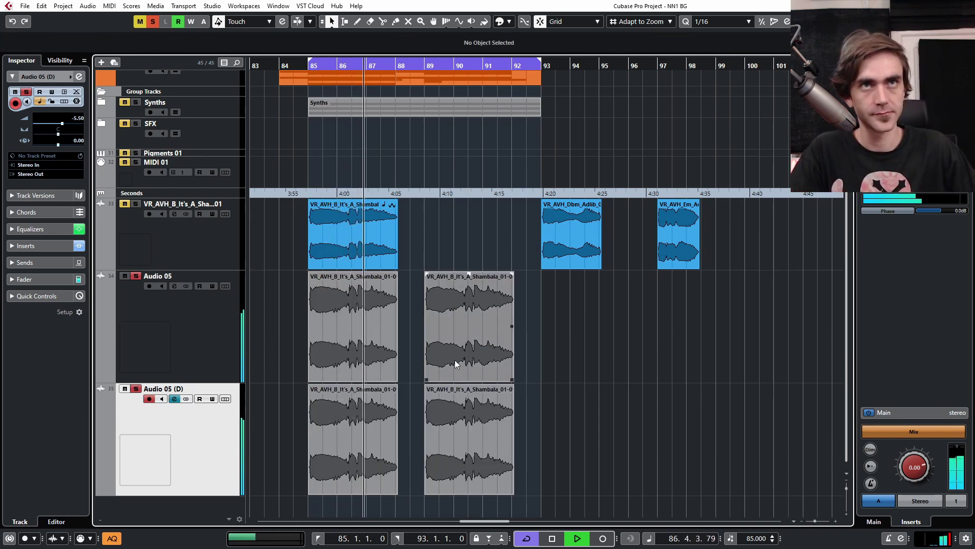
scroll(413, 300, up, 3)
click(153, 22)
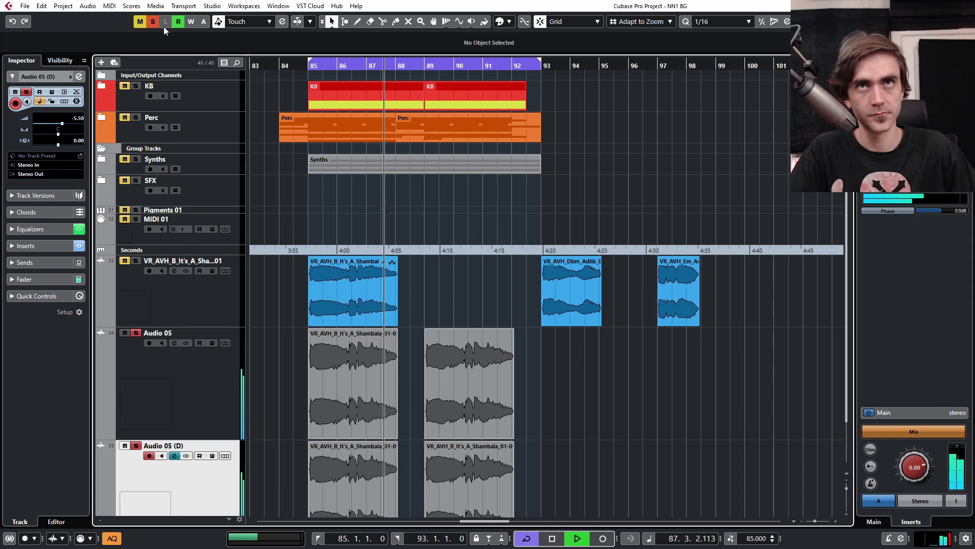
scroll(619, 269, down, 2)
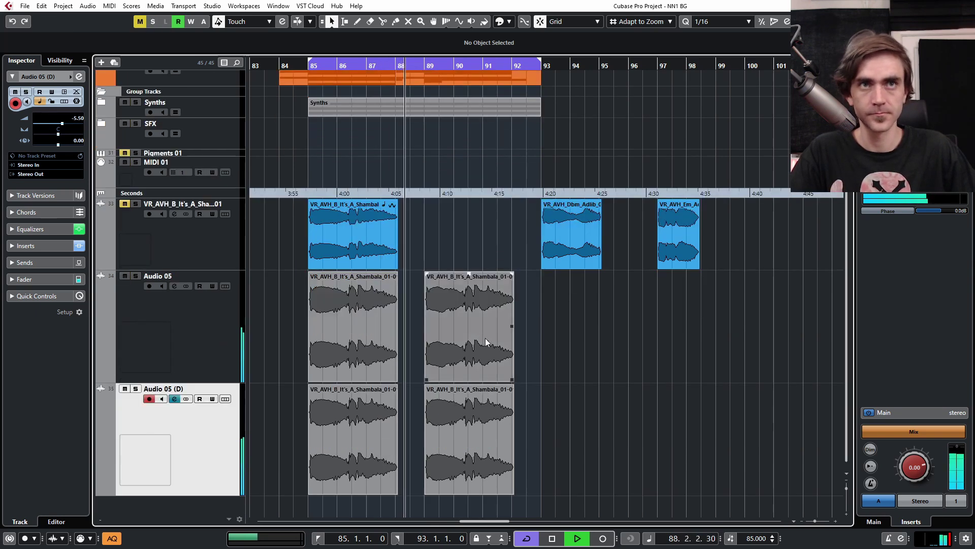
Step: Lower the Audio 05 (D) track volume to -7.83 dB while the section plays
scroll(479, 345, down, 3)
scroll(459, 341, left, 4)
scroll(560, 366, right, 2)
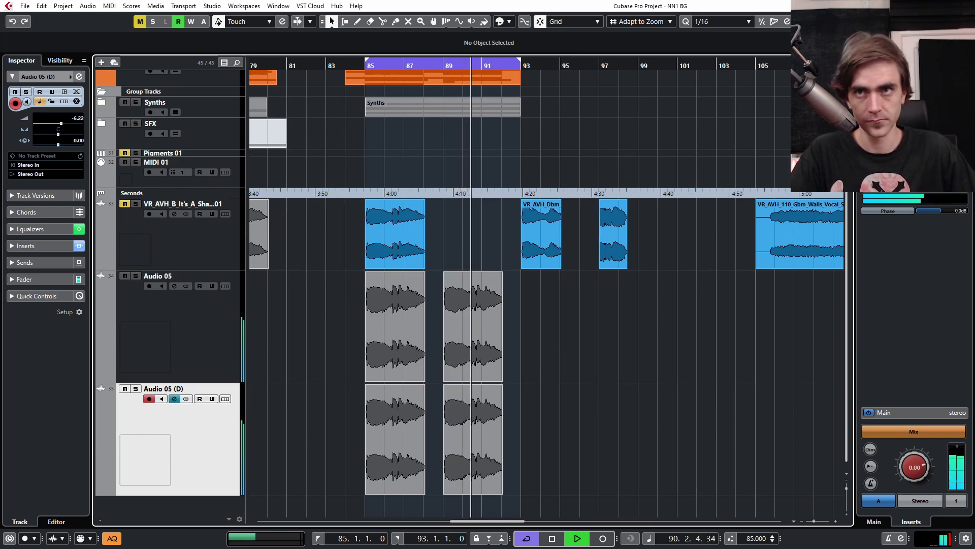
scroll(462, 422, up, 4)
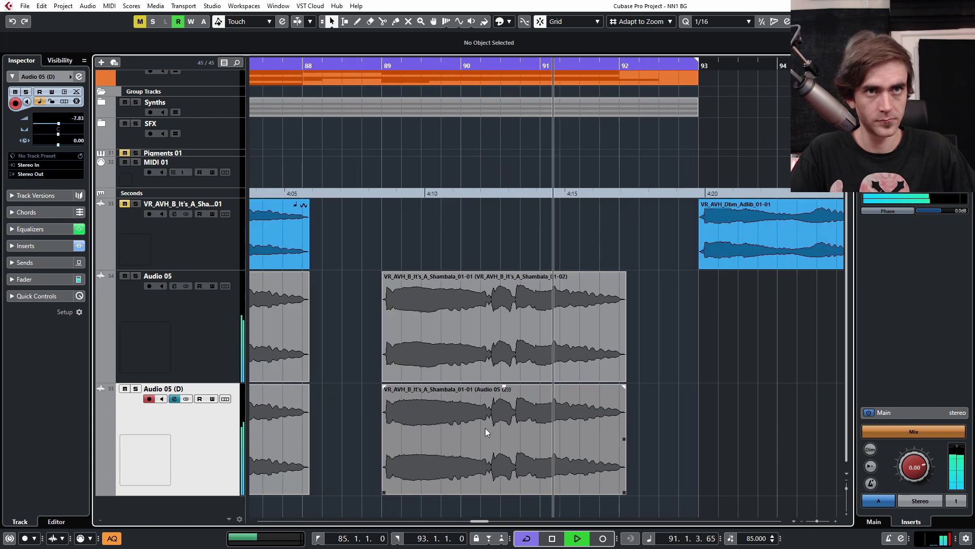
Step: Split the bar 85 vocal events on both Audio 05 tracks at beats 86.2 and 86.4, and delete the middle pieces
click(383, 21)
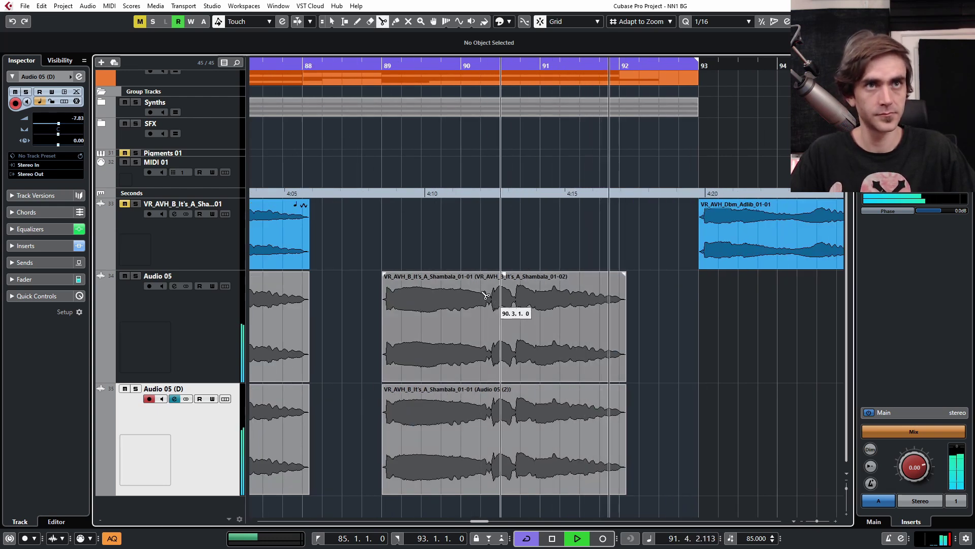
scroll(569, 305, left, 5)
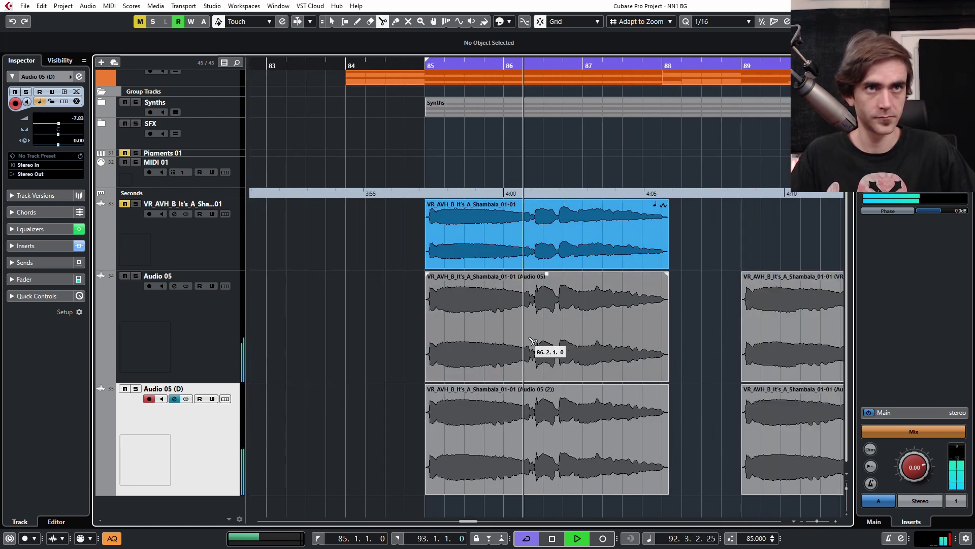
click(563, 339)
click(523, 461)
click(563, 473)
key(1)
click(540, 462)
drag(540, 462, 609, 422)
key(Delete)
Step: Extend the second pieces' start back to 86.3.4 and the first pieces' end to about 86.2.3 with a short fade-out
scroll(551, 369, up, 2)
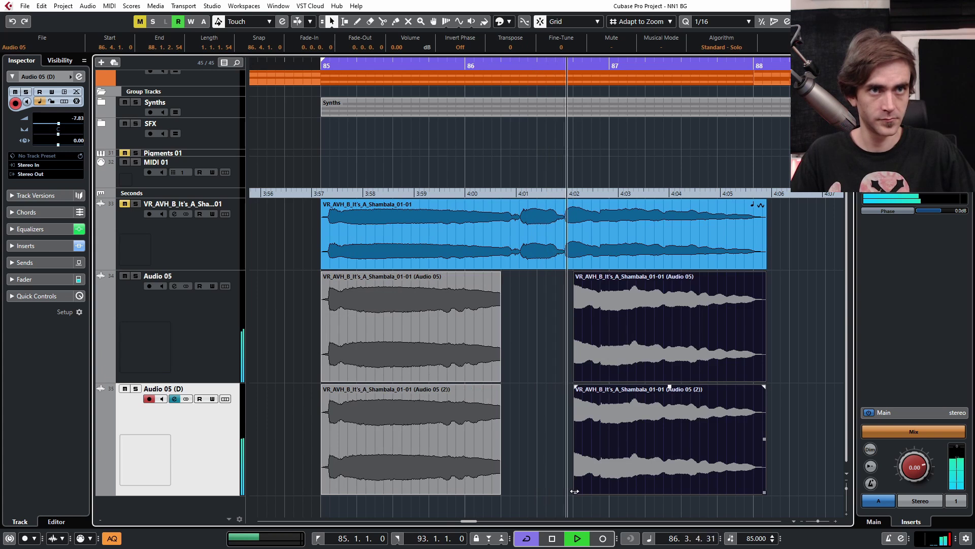
mouse_move(574, 491)
mouse_down()
mouse_move(531, 491)
mouse_move(563, 489)
mouse_up()
scroll(567, 476, up, 3)
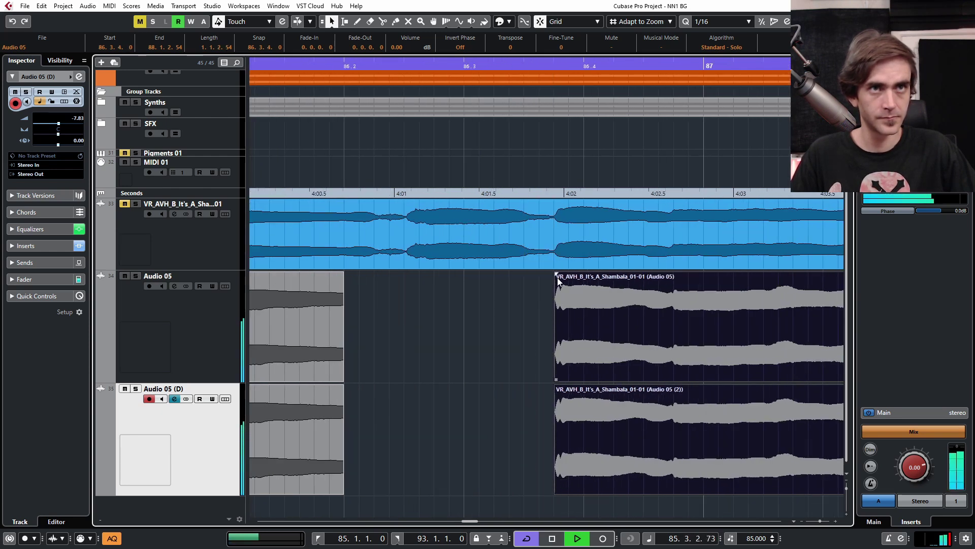
drag(408, 352, 405, 496)
drag(401, 274, 375, 275)
scroll(486, 352, down, 6)
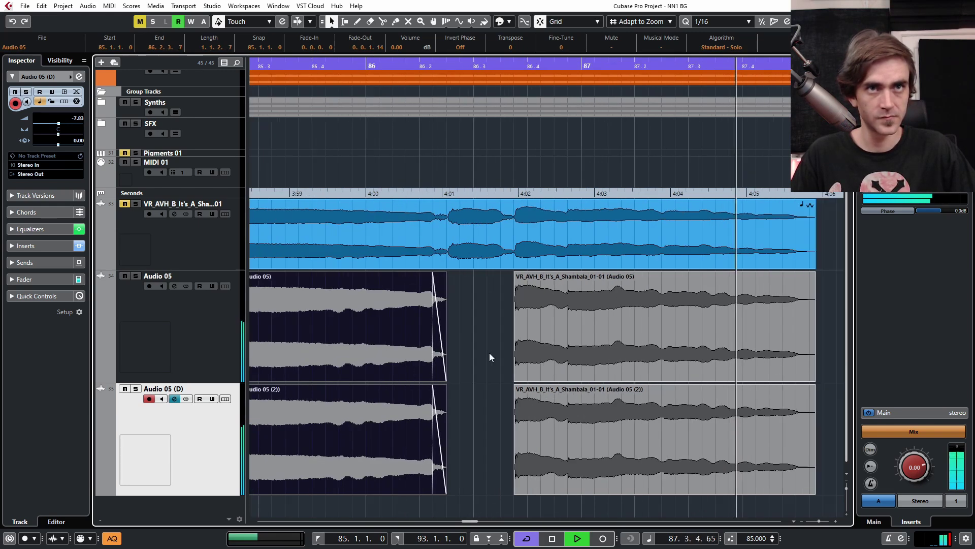
Step: Delete the bar 89 vocal events and combine the remaining bar 85 pieces into one audio part on each track
drag(586, 309, 663, 465)
key(BackSpace)
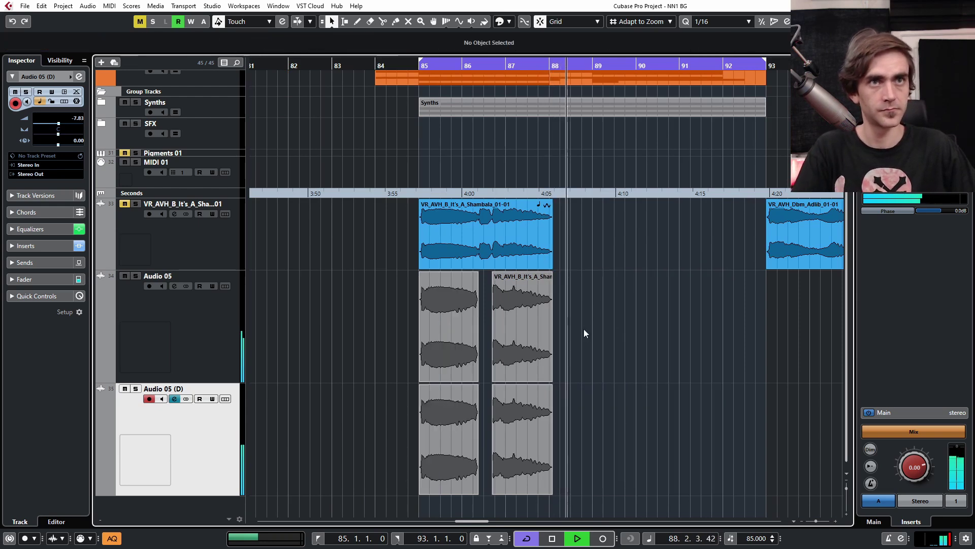
drag(617, 319, 433, 435)
right_click(444, 420)
click(479, 205)
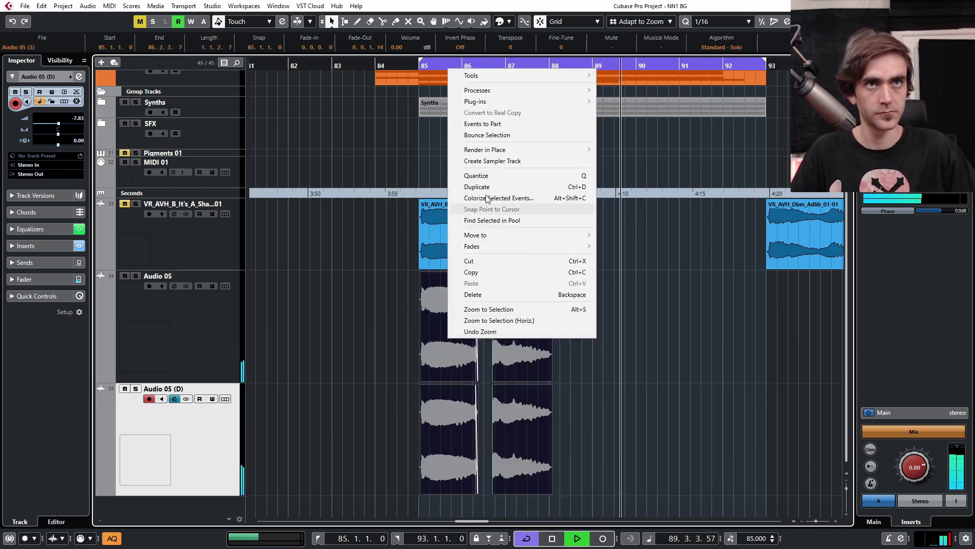
click(485, 124)
key(KP_1)
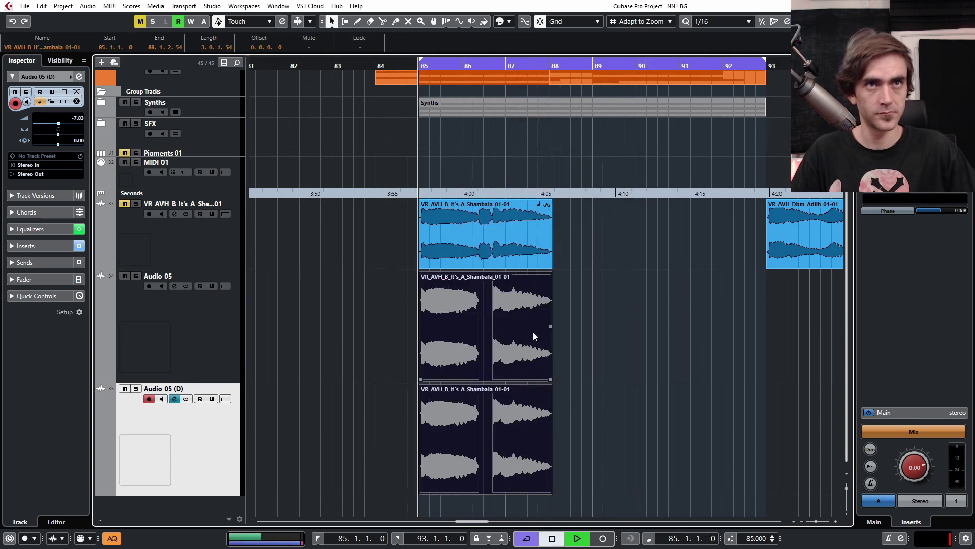
key(ctrl+z)
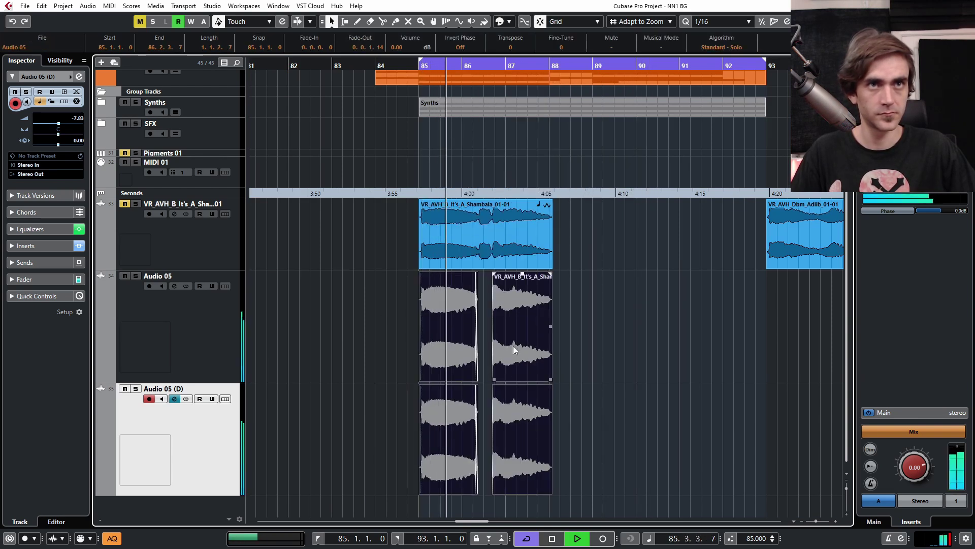
right_click(440, 341)
click(486, 125)
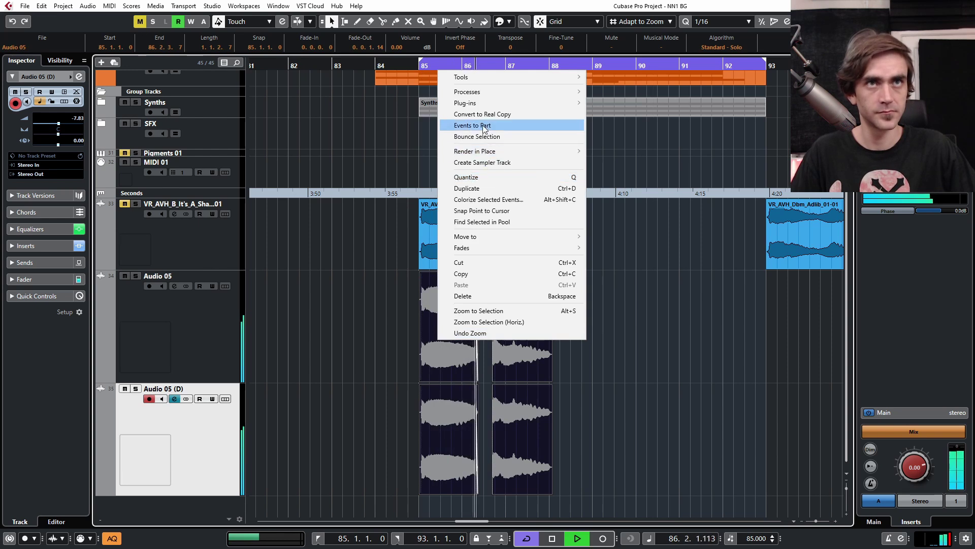
Step: Extend both vocal parts to bar 89, repeat each once as a shared copy up to bar 93, and play them
drag(552, 380, 587, 373)
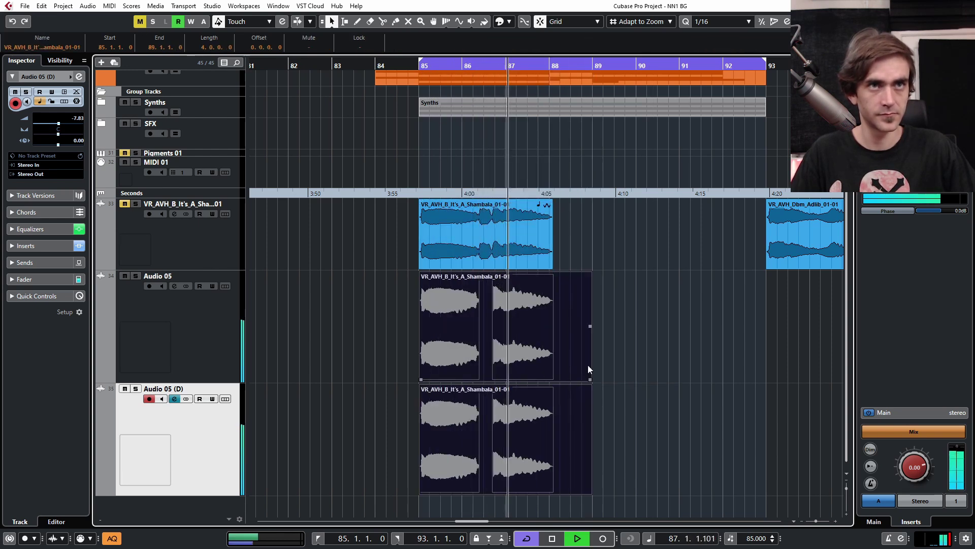
drag(590, 328, 741, 354)
key(space)
key(space)
Step: In the Audio 05 part at bar 85, lengthen the first vocal piece's fade-out and trim its end to about 86.2
click(461, 337)
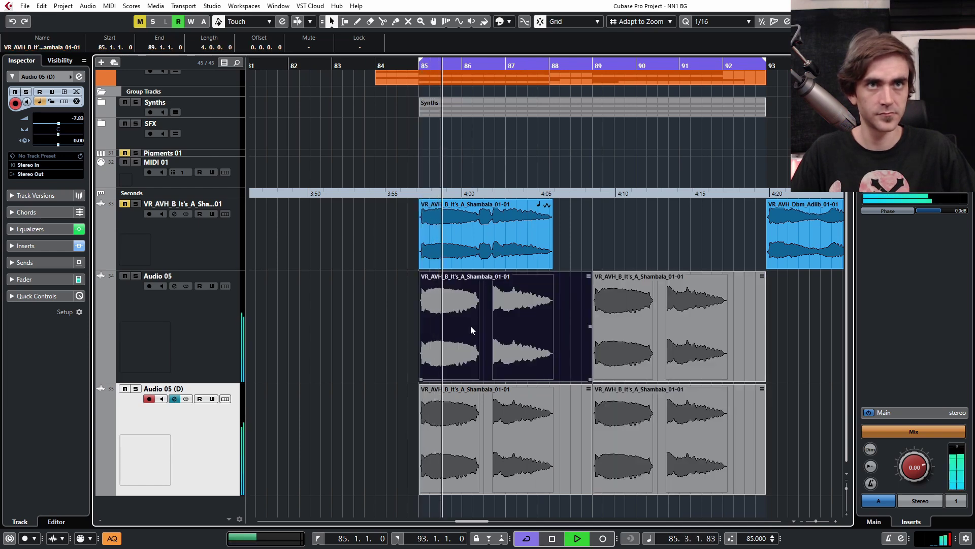
double_click(471, 325)
scroll(655, 352, down, 2)
scroll(655, 352, right, 2)
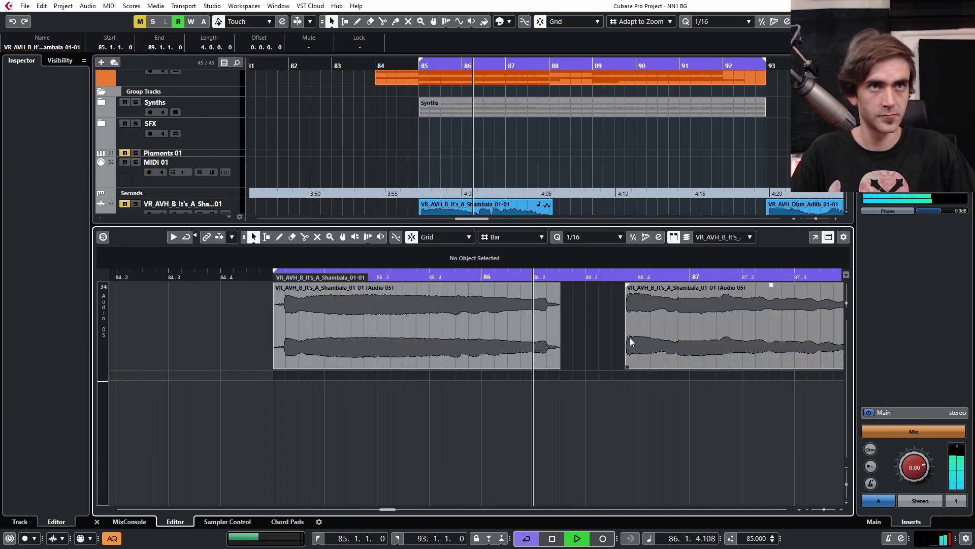
scroll(596, 323, down, 3)
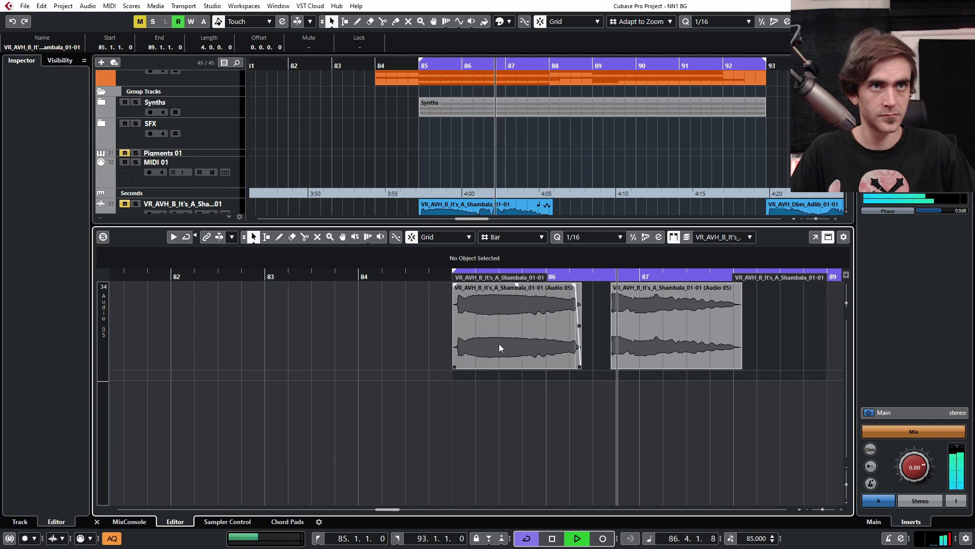
click(562, 327)
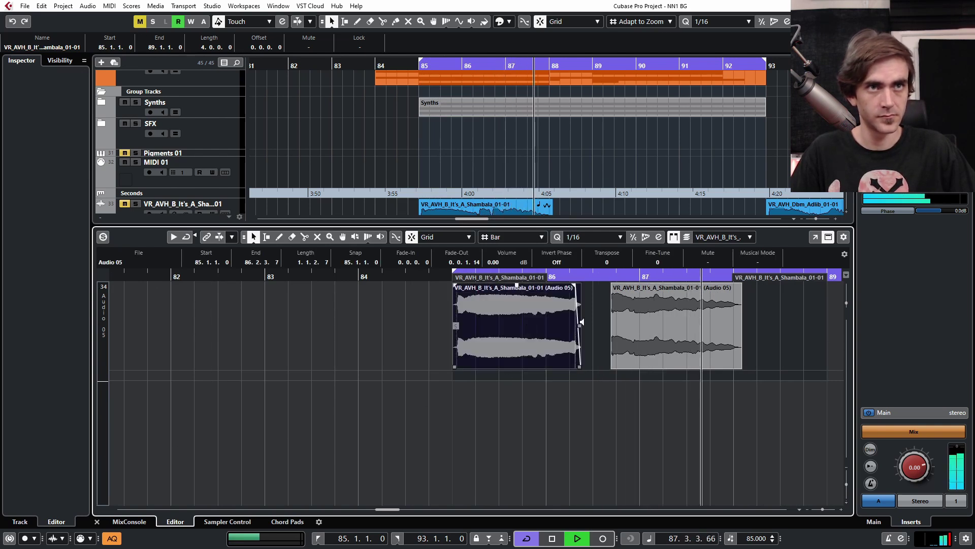
scroll(556, 310, up, 3)
drag(541, 286, 510, 286)
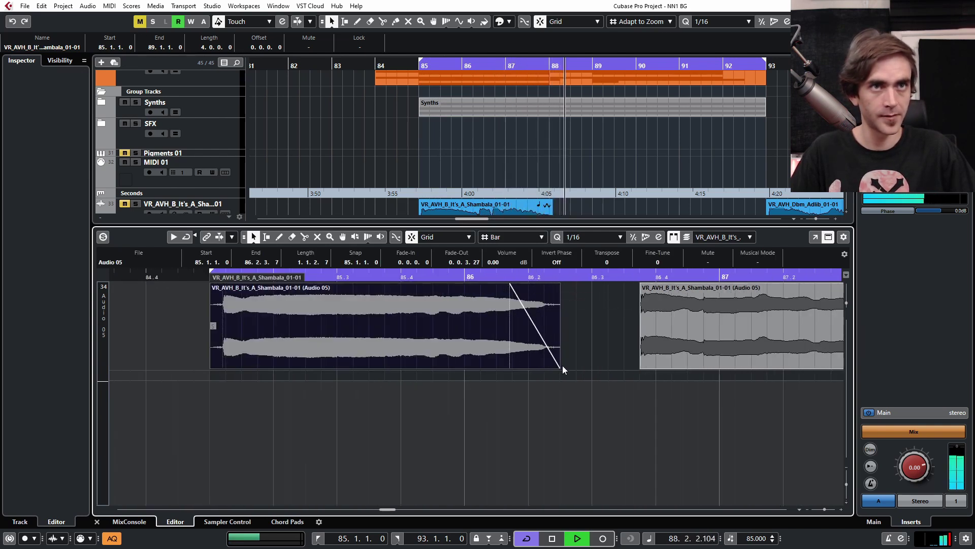
drag(558, 367, 534, 368)
click(97, 522)
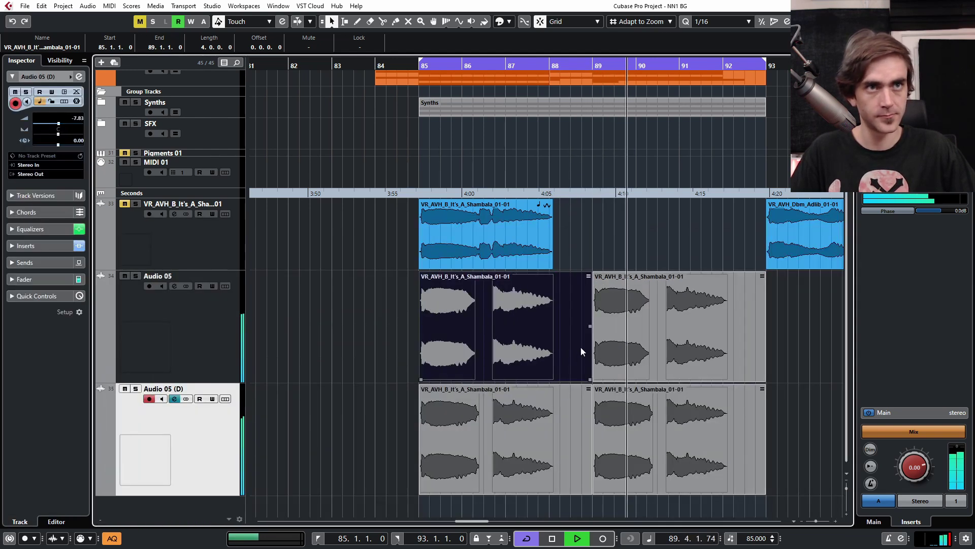
Step: In the Audio 05 (D) part at bar 85, trim the first vocal piece's end to 86.1.4.90, keeping a short fade-out
click(653, 352)
double_click(465, 424)
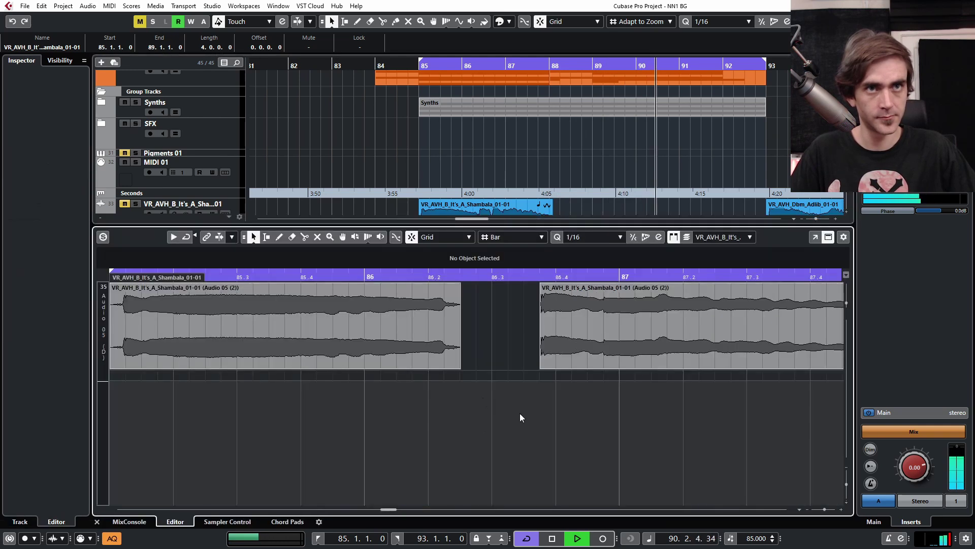
drag(459, 361, 424, 366)
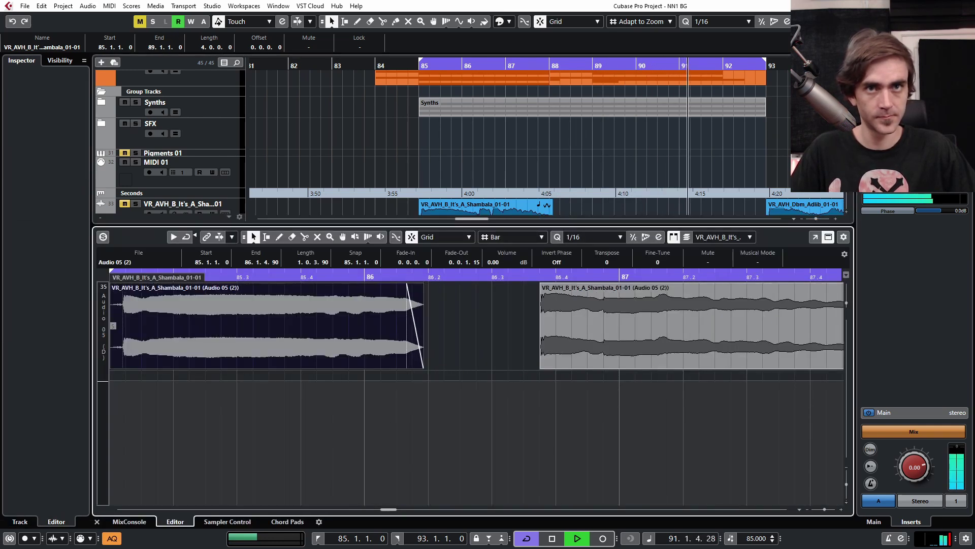
click(92, 521)
Step: Check both trimmed vocal layers during loop playback, selecting each layer's track in turn, and stop playback
click(665, 450)
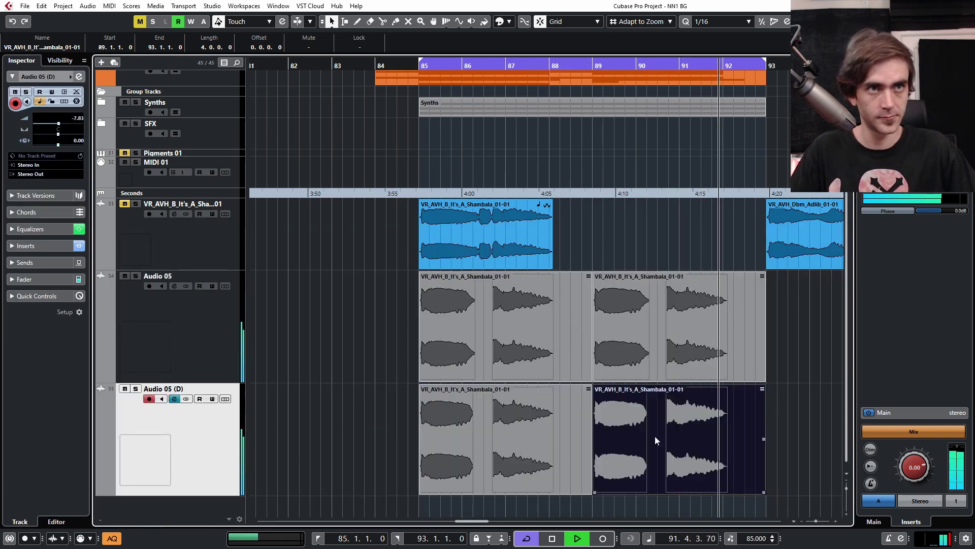
click(138, 302)
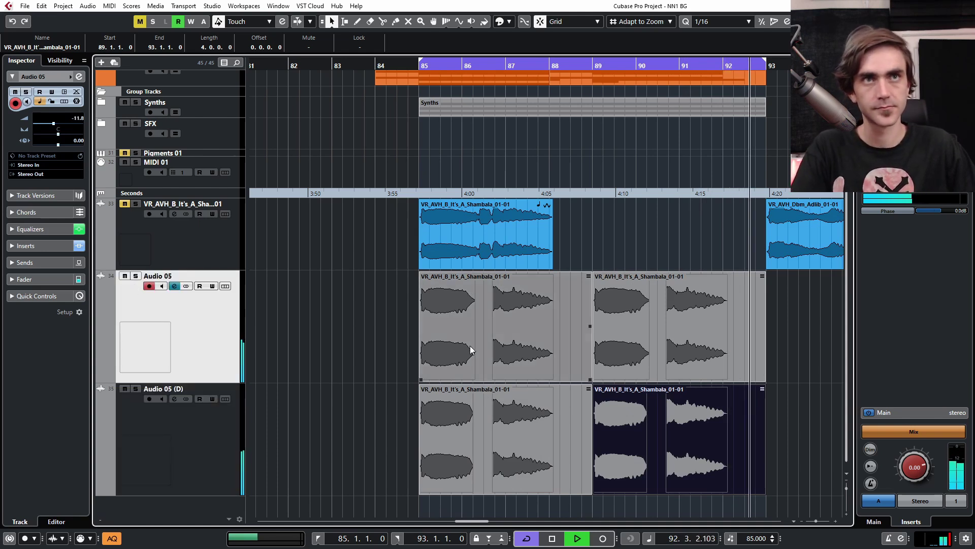
click(461, 302)
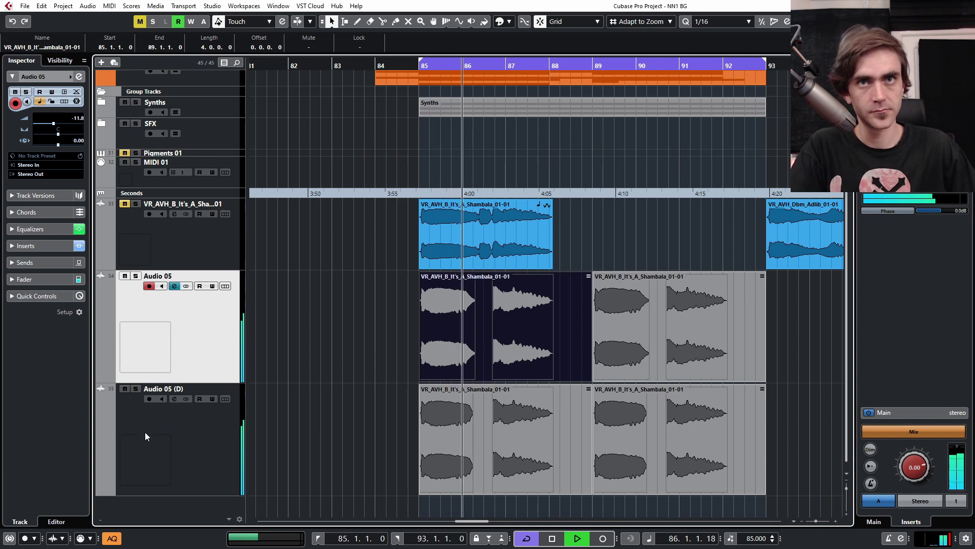
click(138, 412)
key(space)
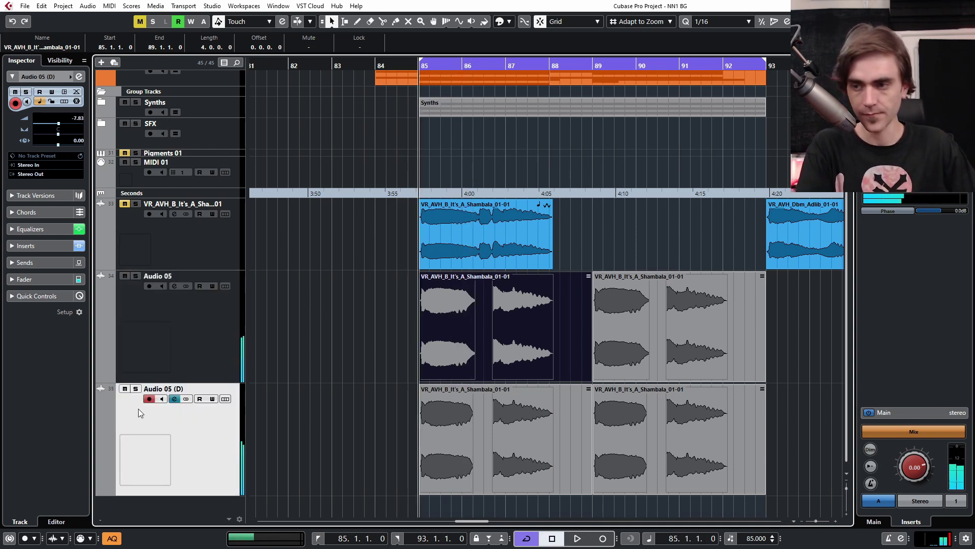
Step: Open the first vocal piece of the bar 85 Audio 05 (D) part in a separate, enlarged Sample Editor window
click(377, 347)
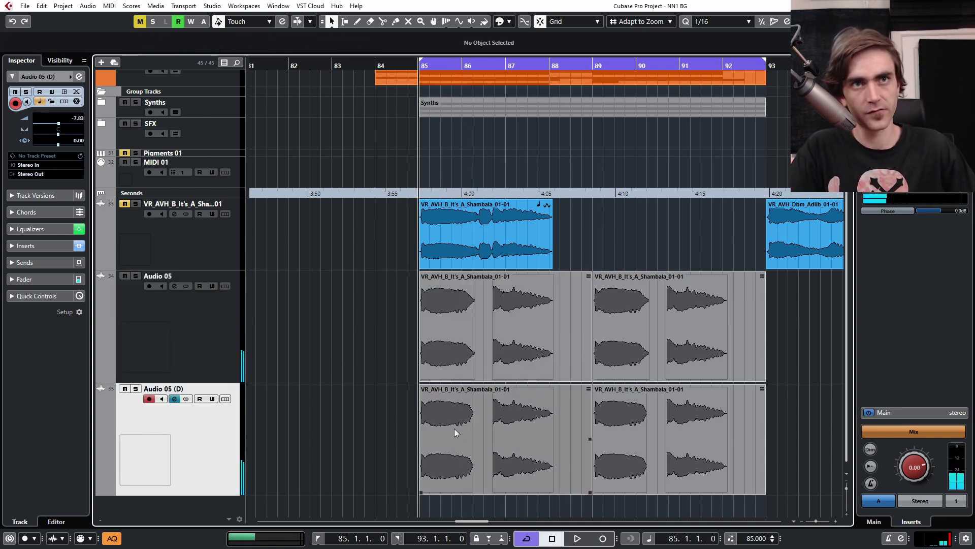
double_click(455, 430)
scroll(452, 390, down, 4)
click(393, 336)
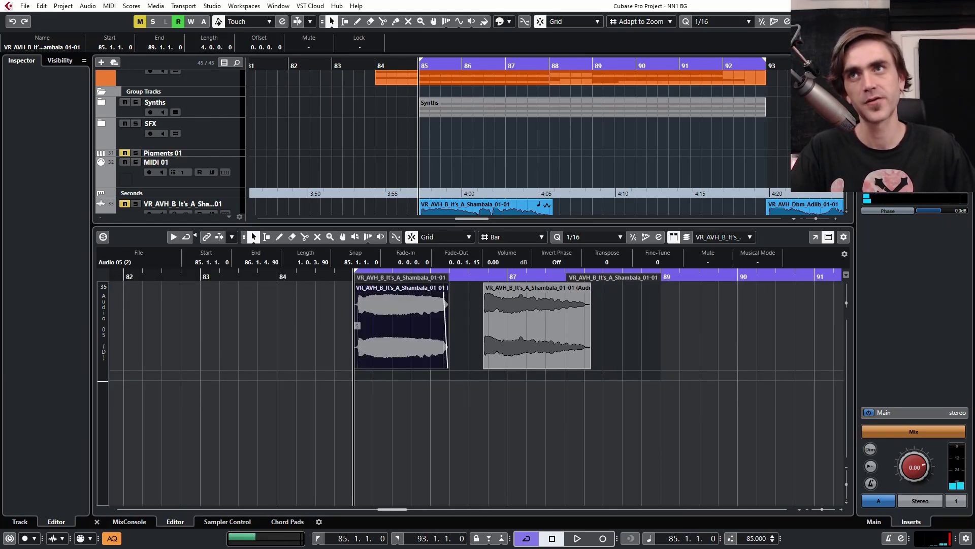
click(466, 420)
scroll(399, 350, up, 4)
click(401, 339)
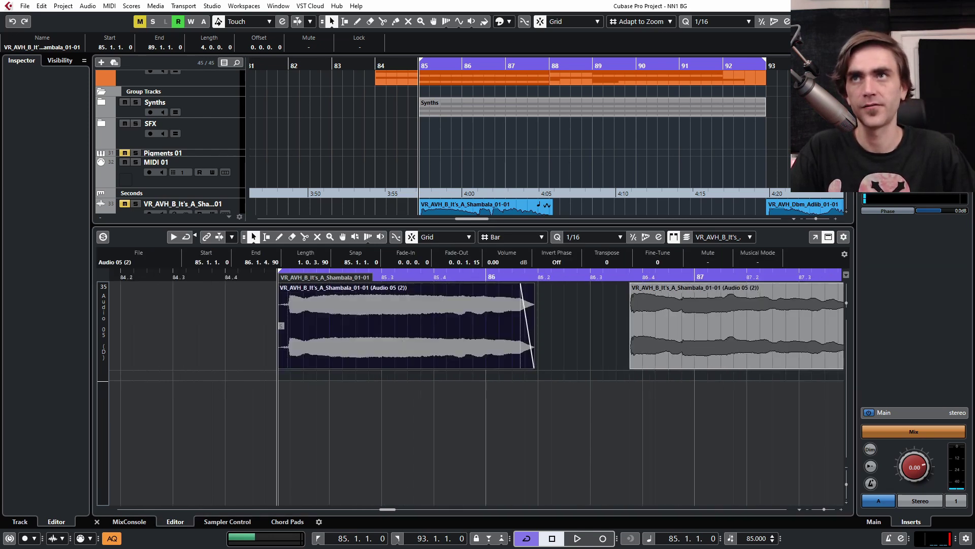
key(Return)
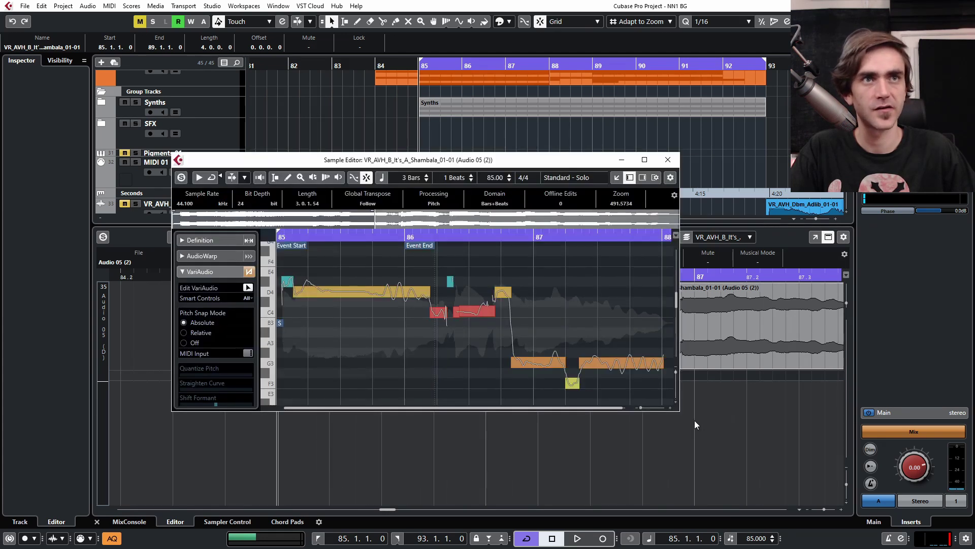
drag(677, 413, 678, 521)
drag(681, 384, 866, 384)
drag(461, 165, 333, 104)
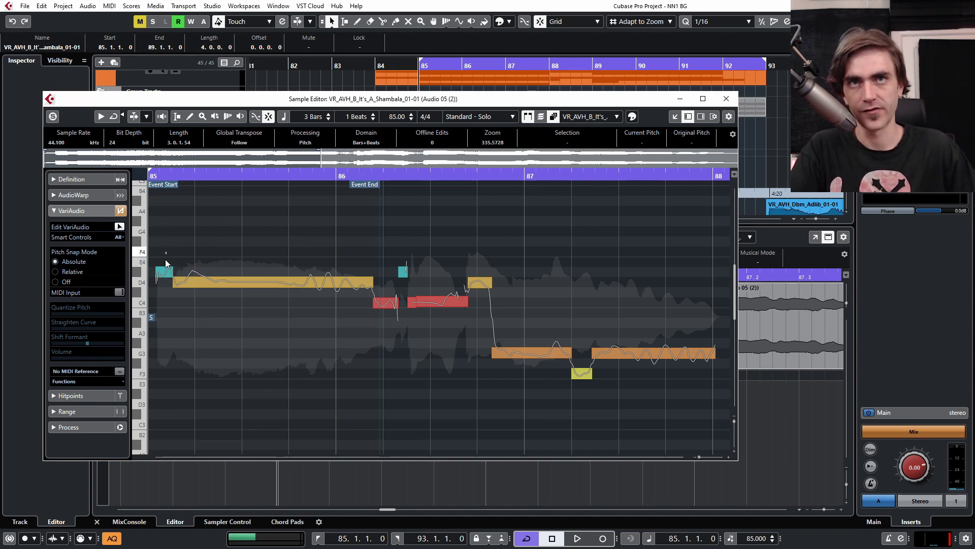
Step: Set the formant shift of the last G3 VariAudio segment, ending near bar 88, to 45%
click(164, 272)
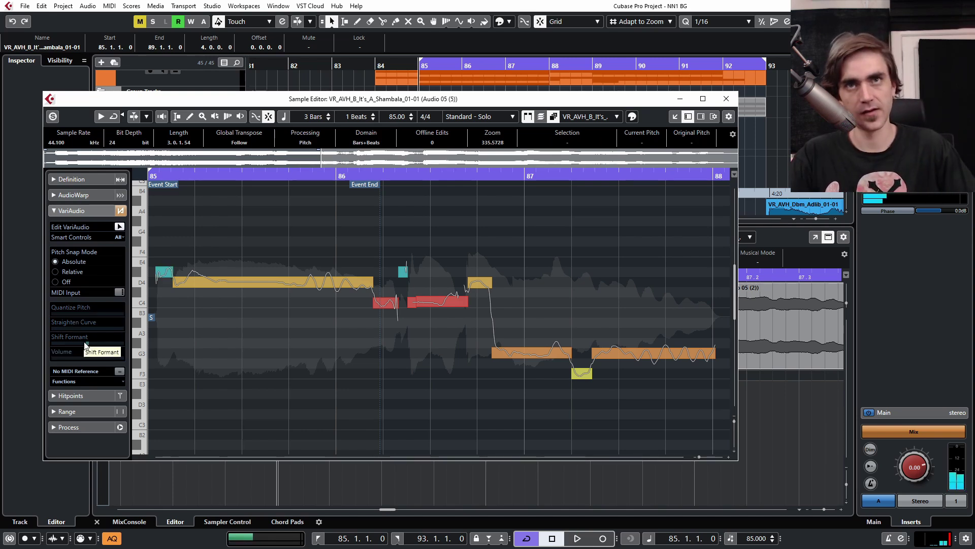
click(655, 352)
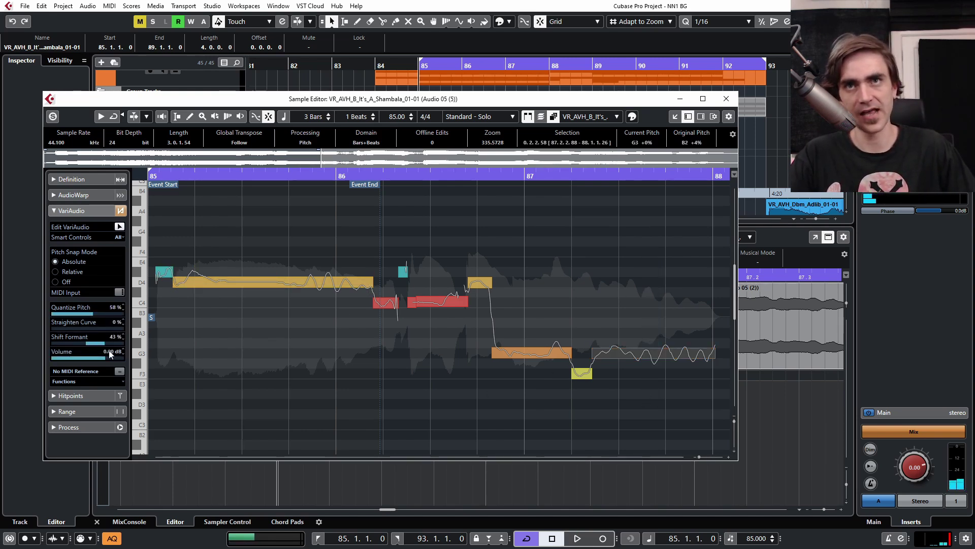
drag(116, 346, 110, 343)
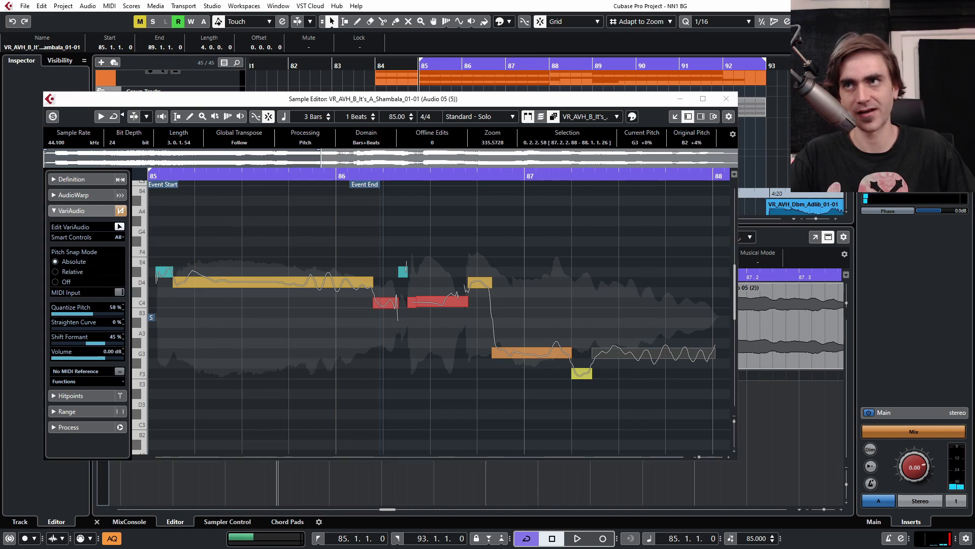
click(630, 352)
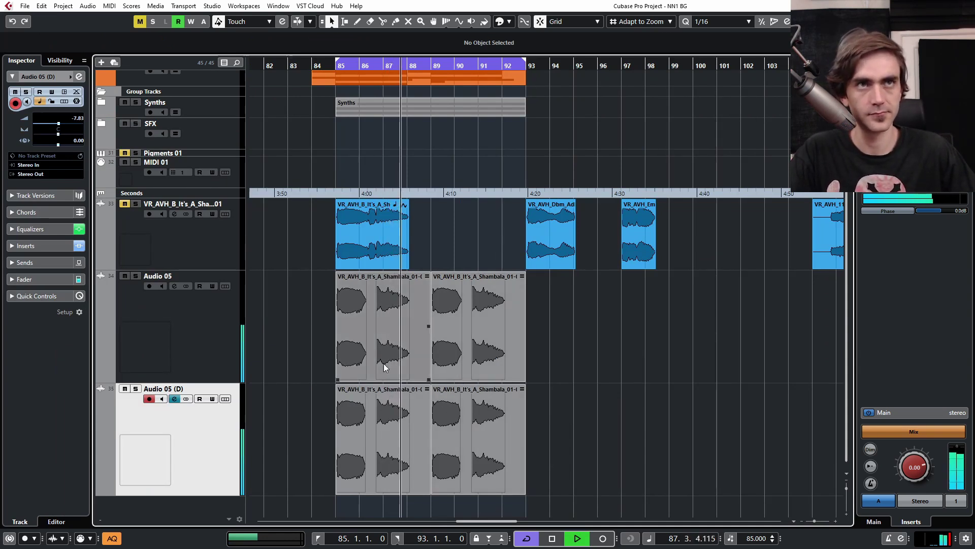
Step: Reduce the height of both vocal layer tracks and shorten their bar 85 parts to end at about 86.3.1
ctrl+click(204, 337)
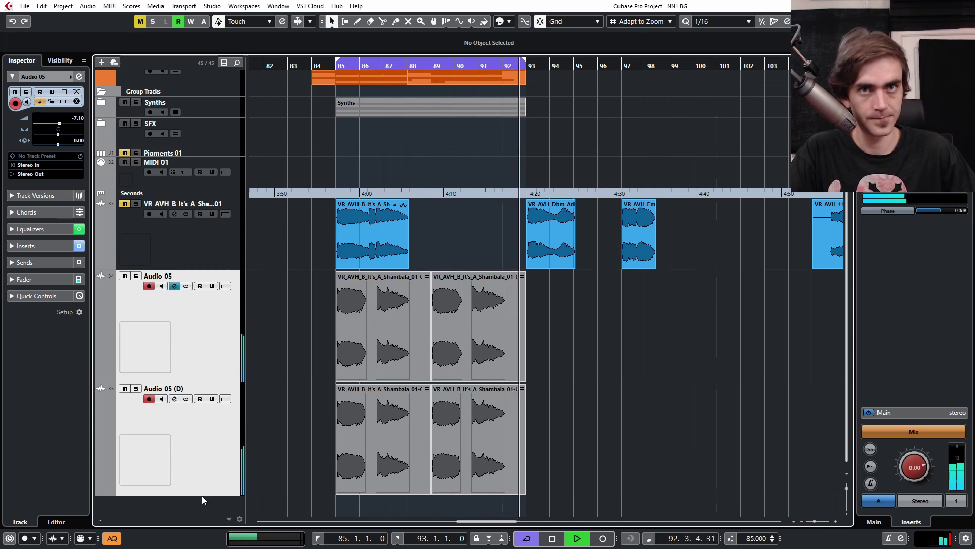
drag(207, 494, 213, 403)
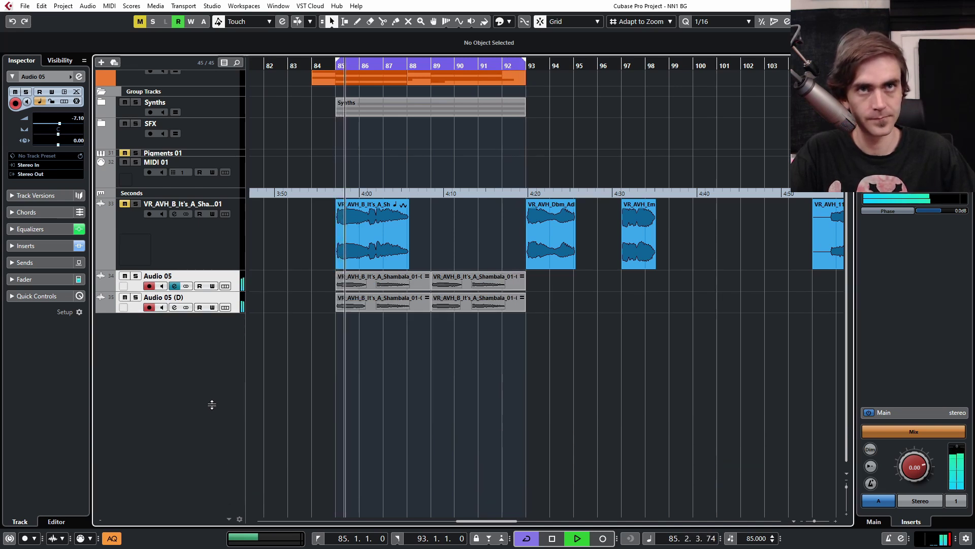
scroll(305, 381, up, 2)
click(424, 345)
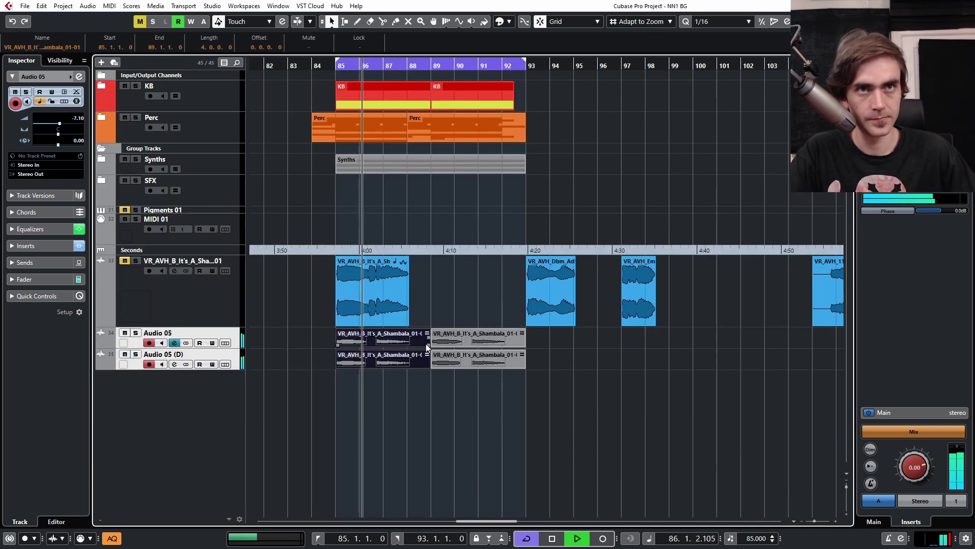
drag(429, 347, 371, 351)
scroll(370, 421, up, 5)
drag(387, 396, 378, 344)
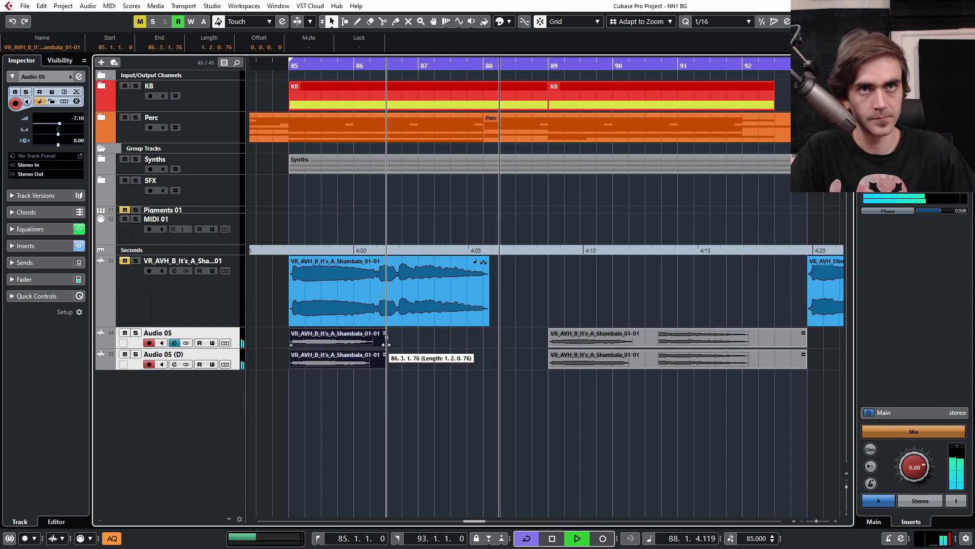
Step: Look over the arrangement and the remaining vocal samples around the bar 85 to 93 loop during playback, and stop it
click(429, 430)
scroll(449, 440, down, 2)
scroll(449, 440, down, 3)
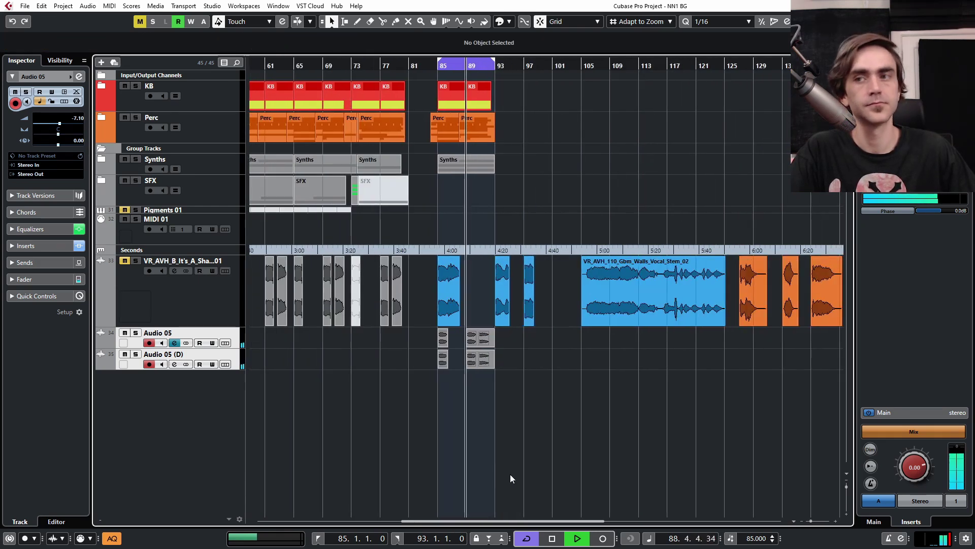
scroll(470, 401, up, 2)
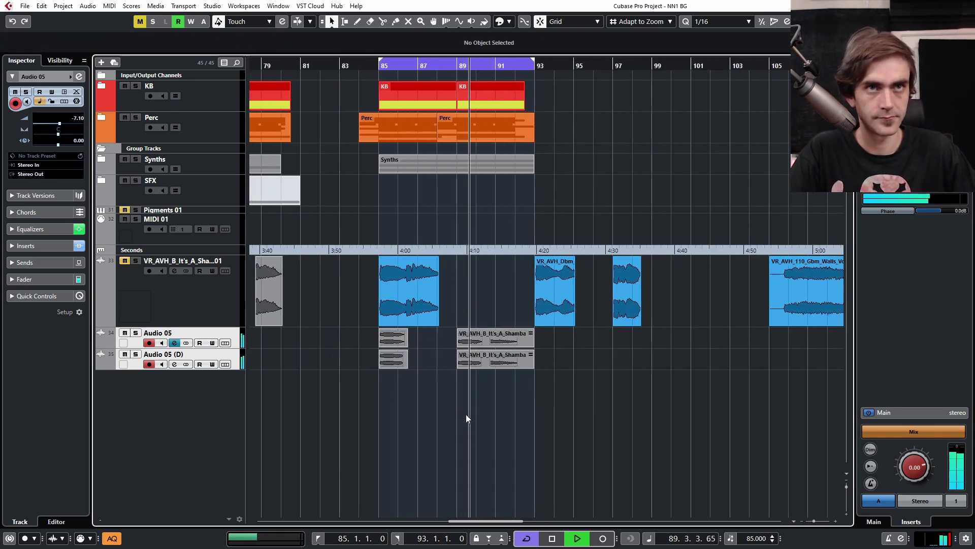
scroll(499, 425, right, 2)
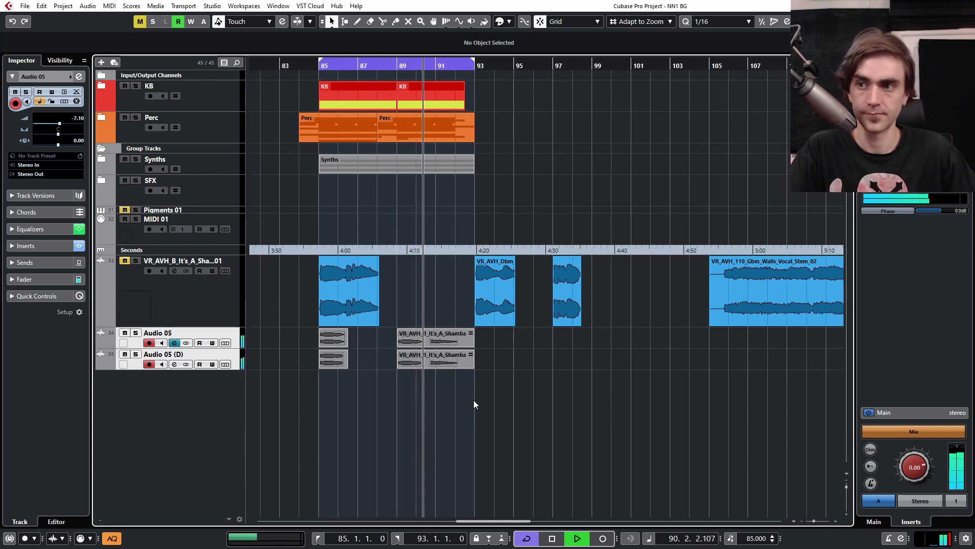
scroll(482, 401, down, 2)
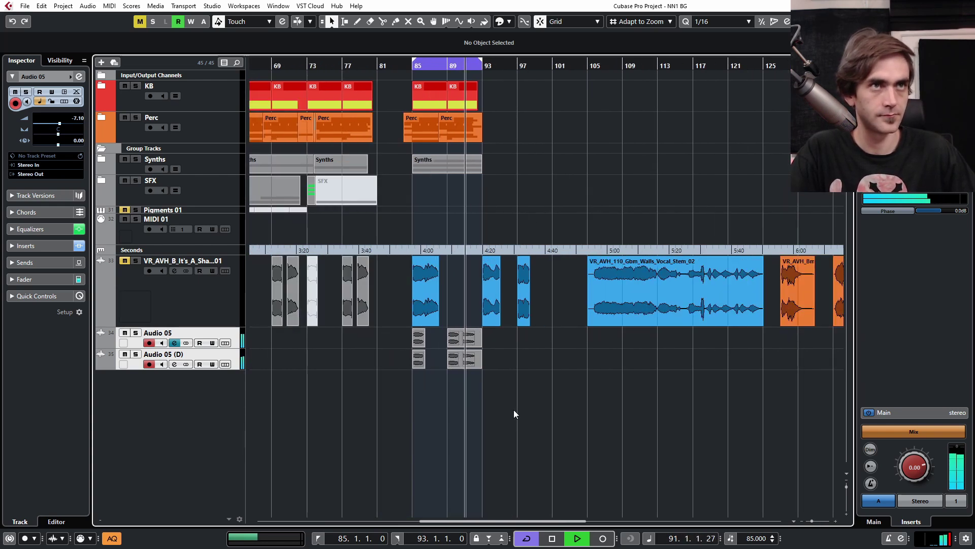
scroll(500, 418, up, 4)
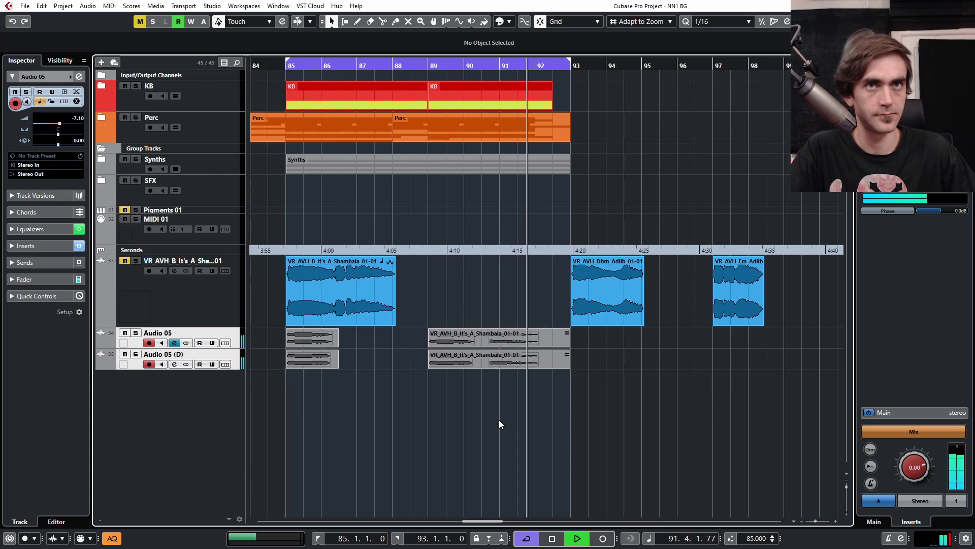
key(space)
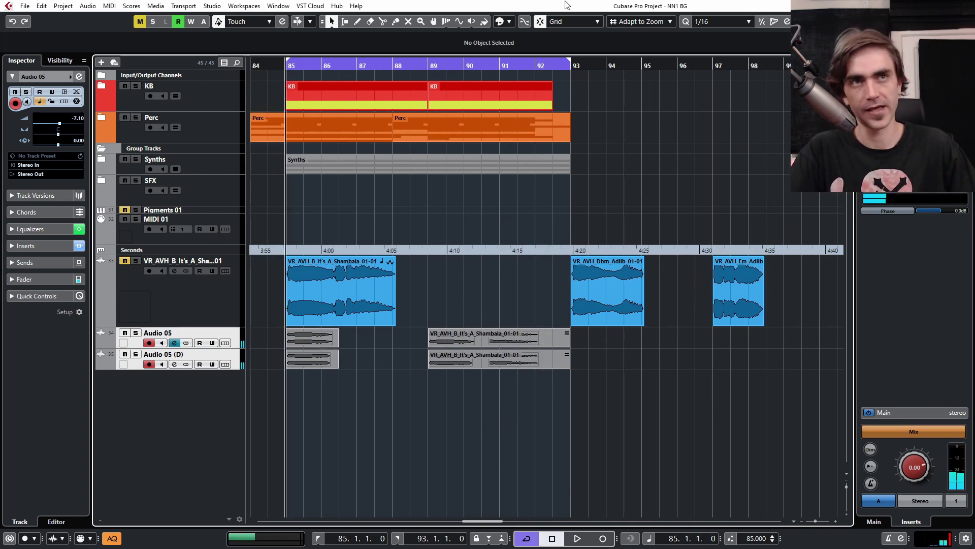
Step: Move the VR_AVH_Dbm_Adlib_01-01 event from bar 93 to bar 87 on a new audio track below the vocal layers
click(598, 298)
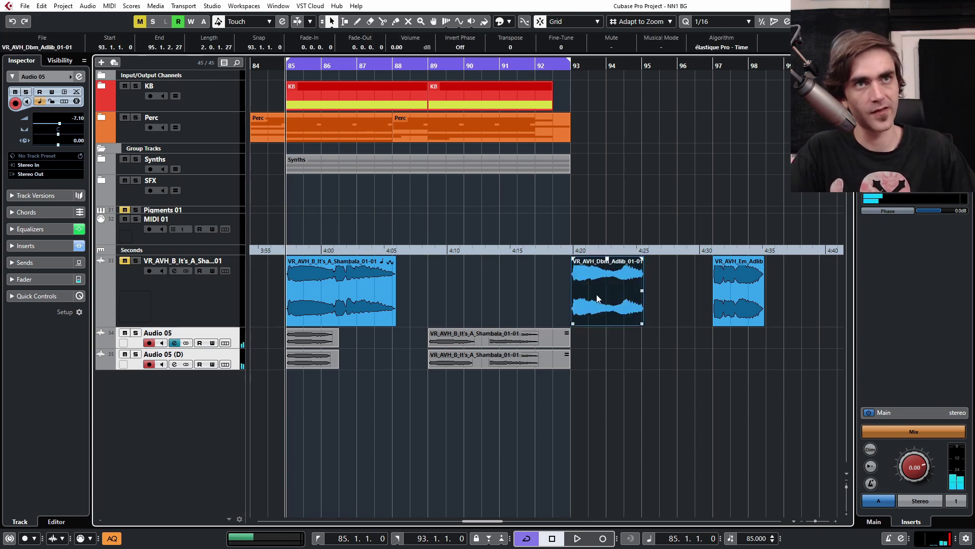
click(239, 301)
drag(607, 317, 363, 428)
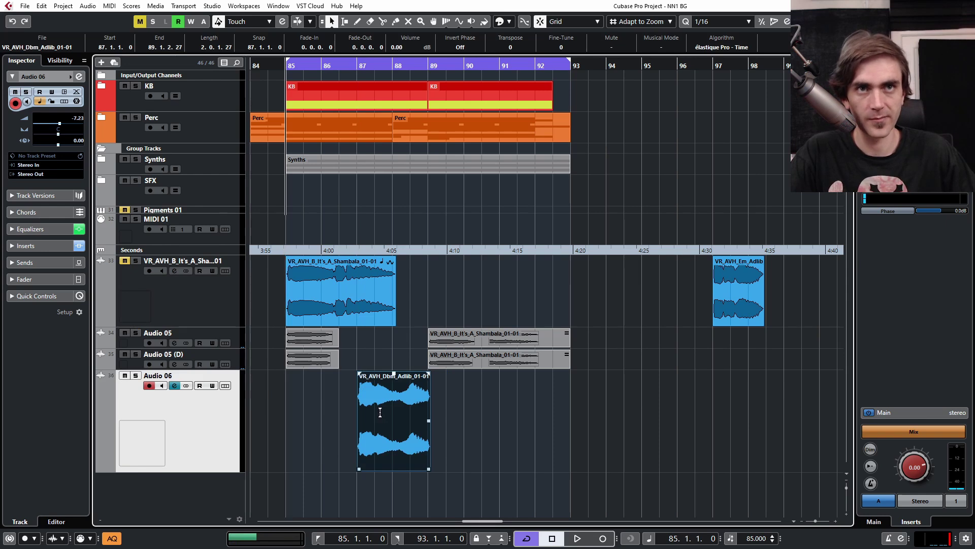
Step: Set the Dbm ad-lib sample's defined tempo to 110 BPM and enable Musical Mode for it
double_click(378, 410)
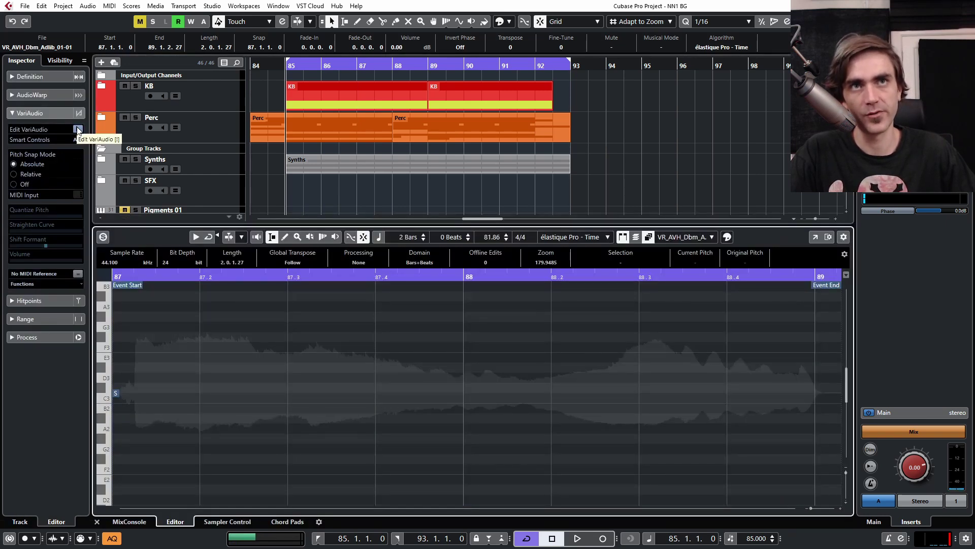
scroll(568, 193, down, 10)
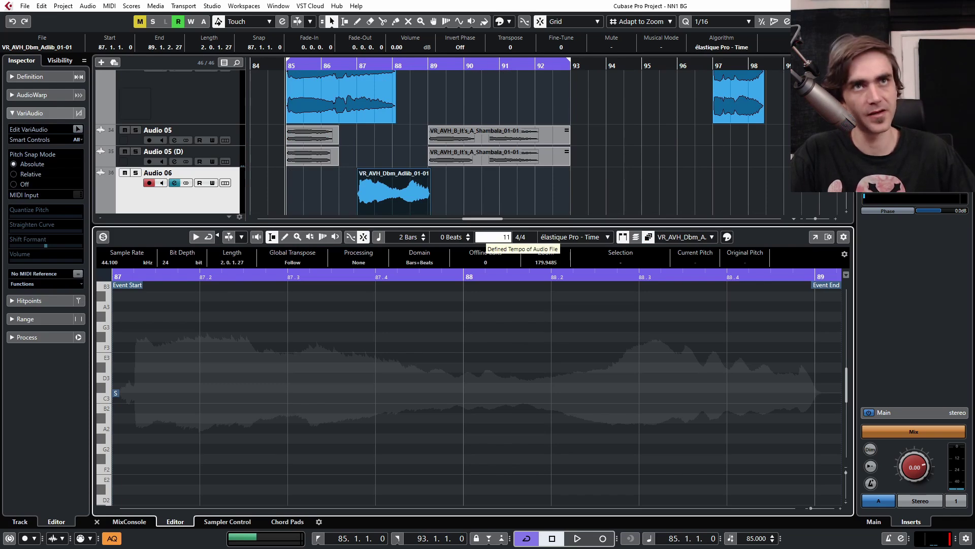
click(44, 93)
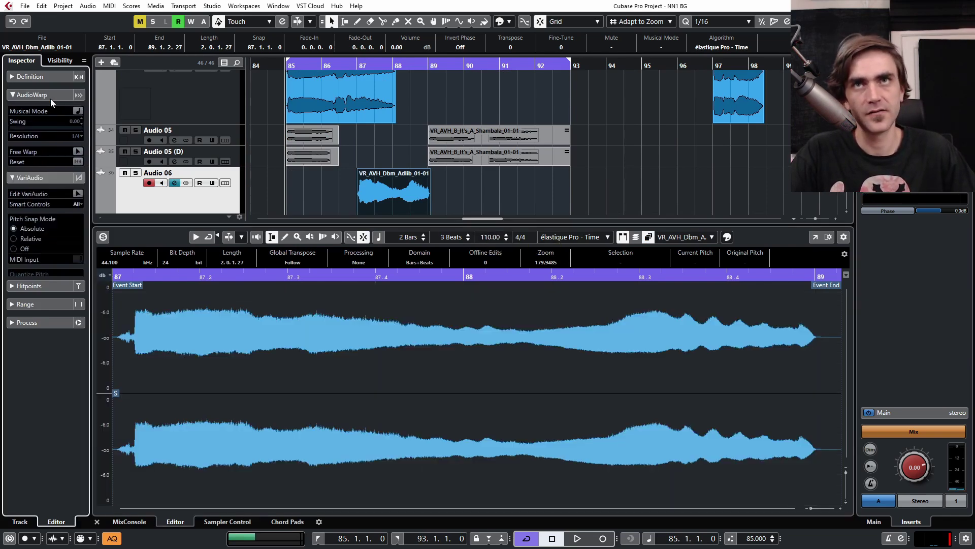
click(77, 111)
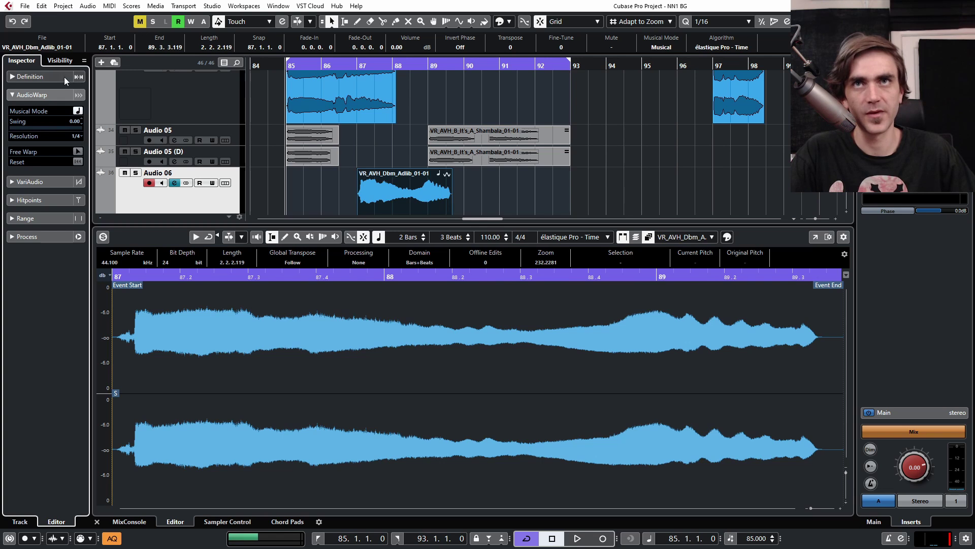
Step: Enable VariAudio editing for the Dbm ad-lib and select all of its pitch segments
click(42, 184)
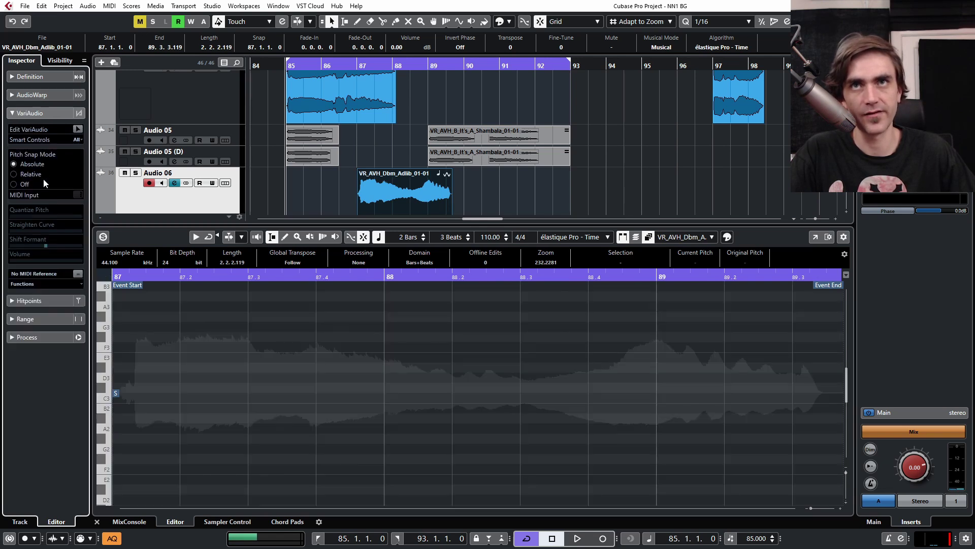
click(76, 130)
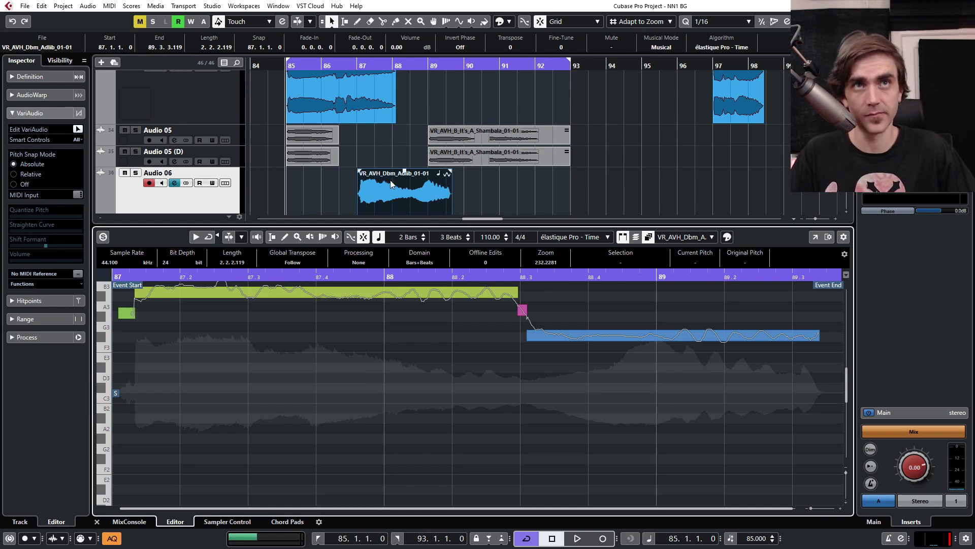
scroll(444, 419, up, 3)
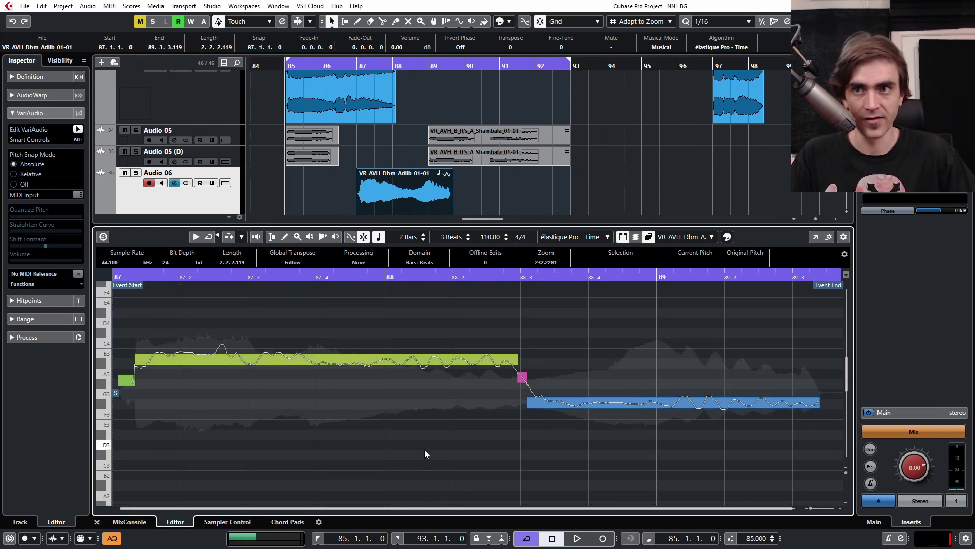
key(ctrl+a)
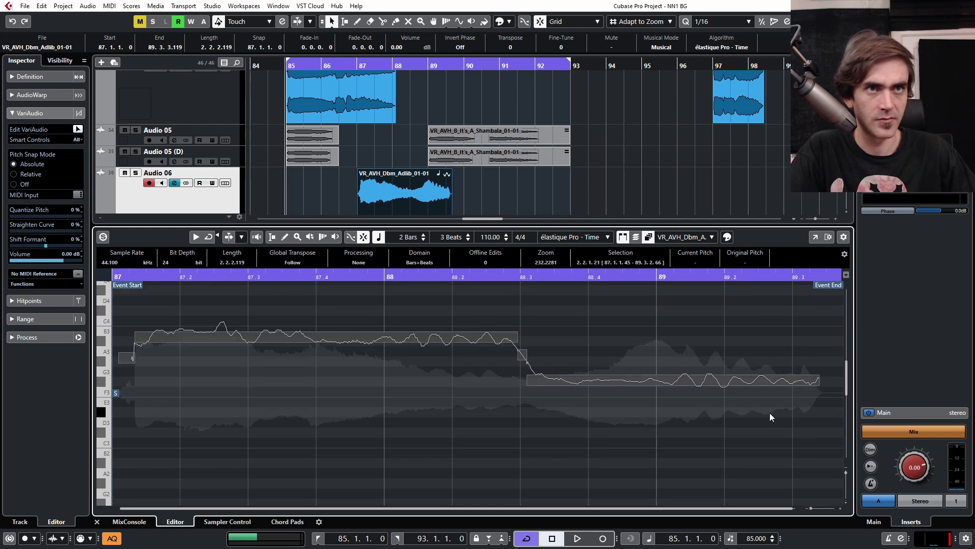
Step: Snap the selected ad-lib pitch segments to the nearest semitones and audition the ad-lib from bar 85
scroll(650, 409, up, 2)
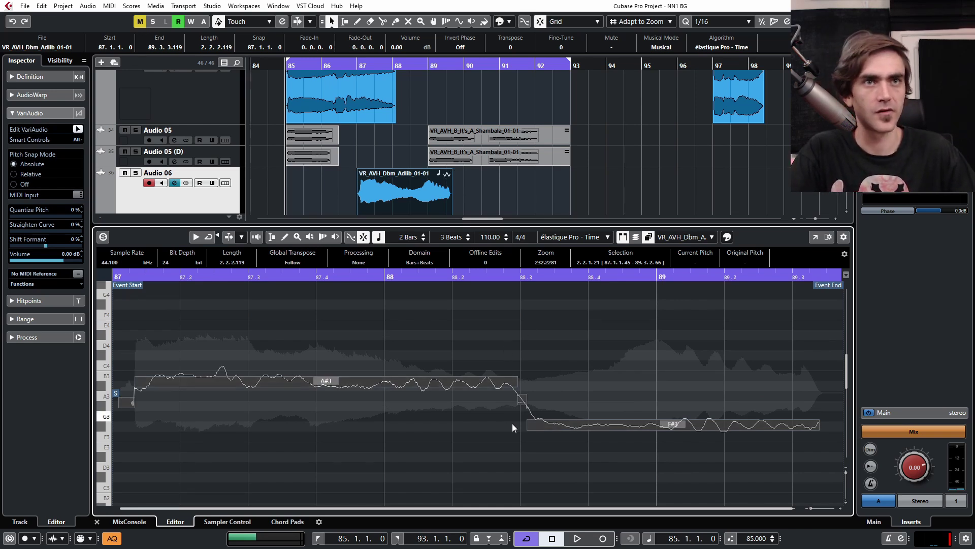
key(Down)
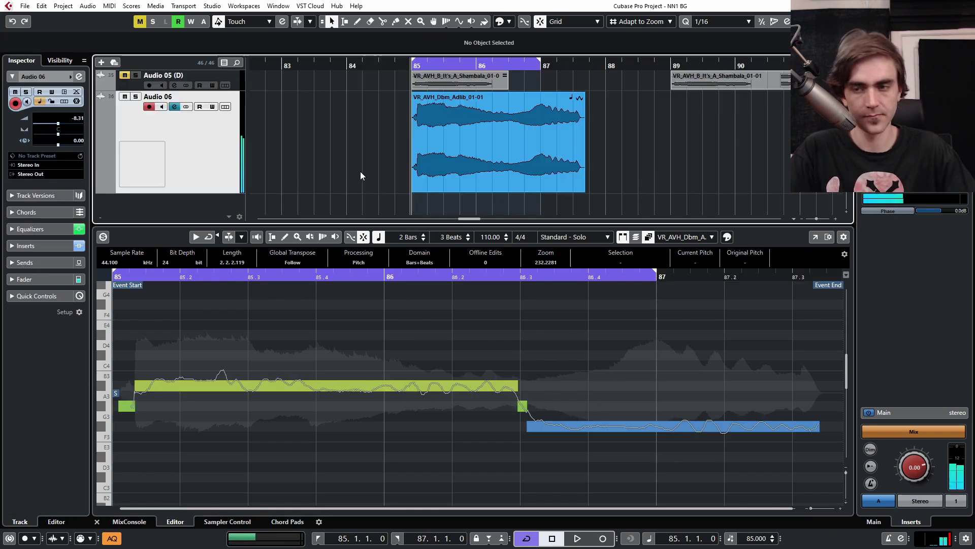
key(space)
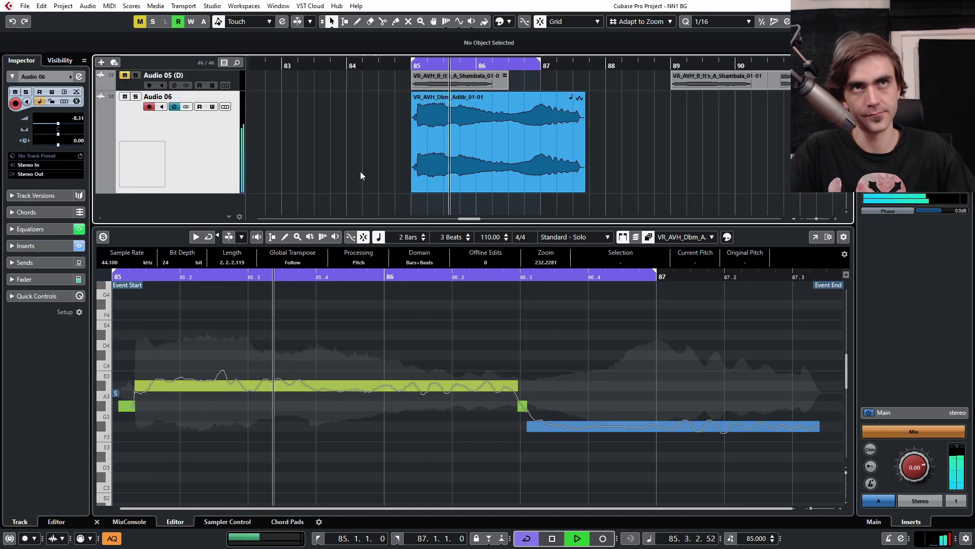
key(space)
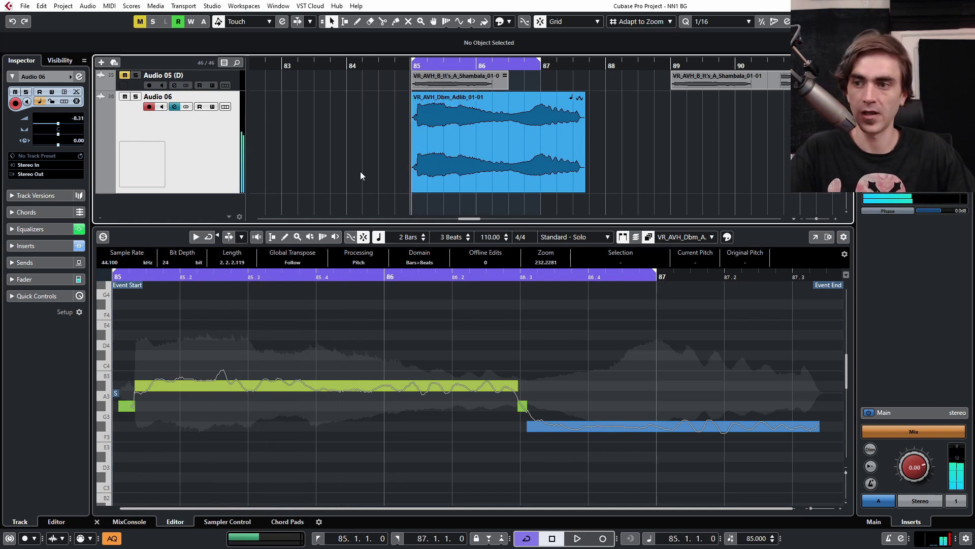
Step: Add one MIDI track below Audio 06 and set its output routing to Not Connected
right_click(214, 197)
click(253, 226)
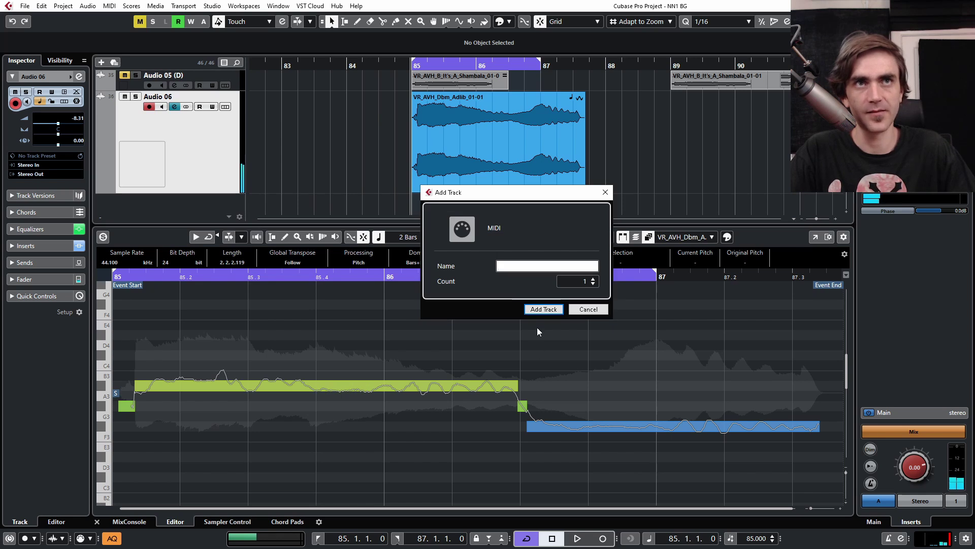
click(543, 309)
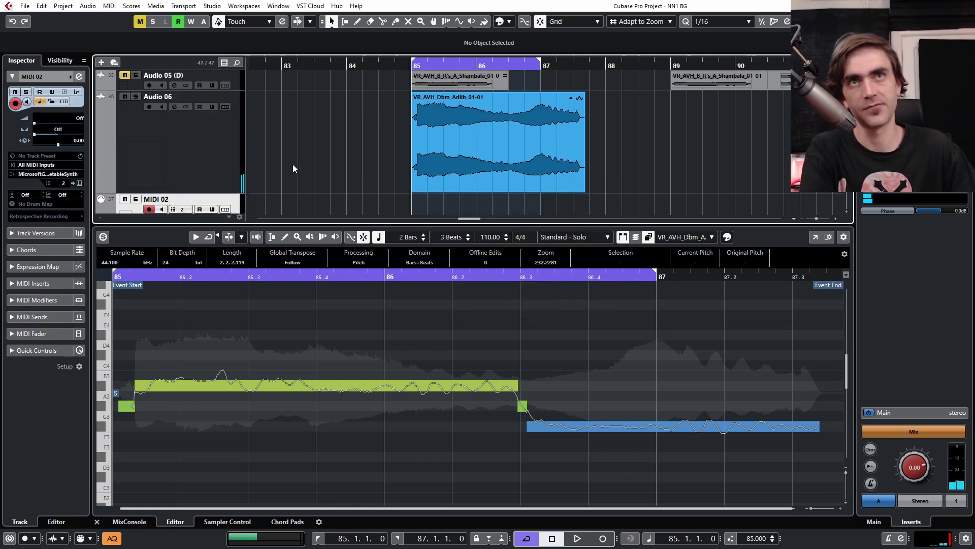
scroll(305, 153, down, 1)
click(184, 179)
click(195, 197)
click(50, 174)
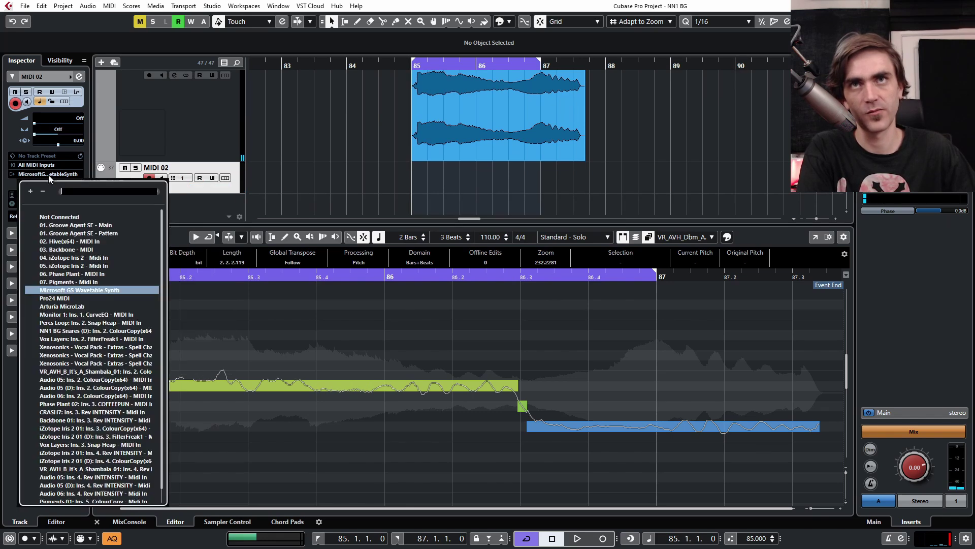
click(50, 217)
click(330, 171)
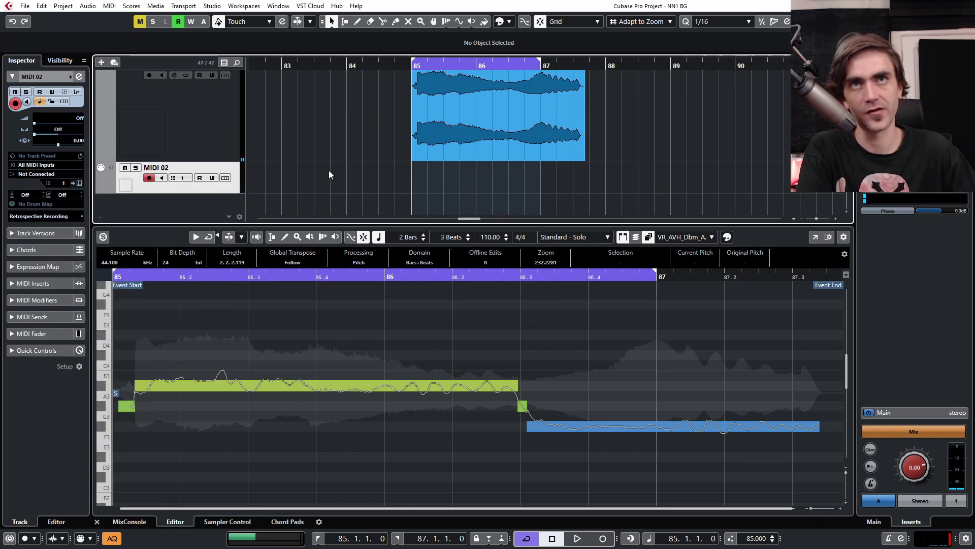
Step: Select all pitch segments of the Audio 06 ad-lib, set MIDI 01 as the MIDI reference and enable VariAudio MIDI Input
scroll(355, 178, up, 2)
scroll(360, 181, down, 2)
click(193, 121)
click(567, 361)
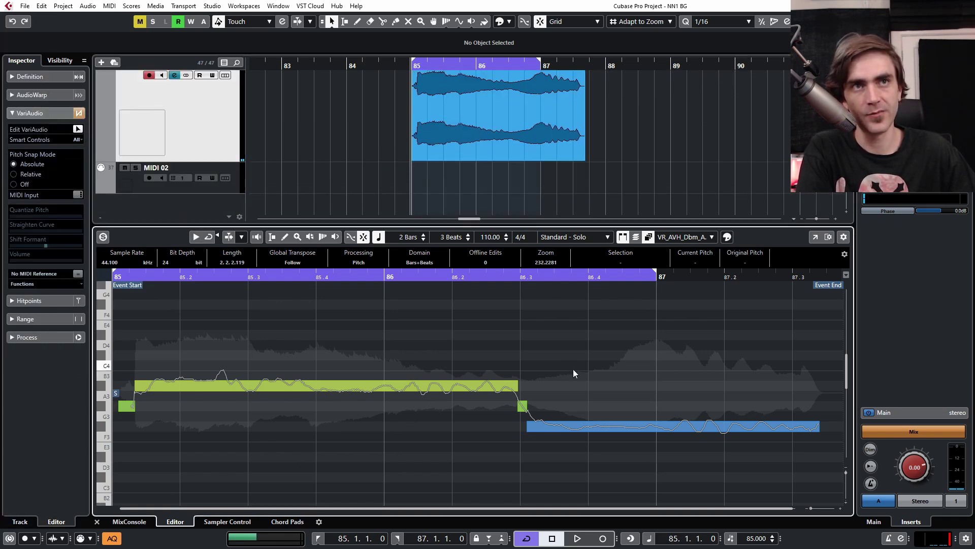
drag(692, 346, 59, 463)
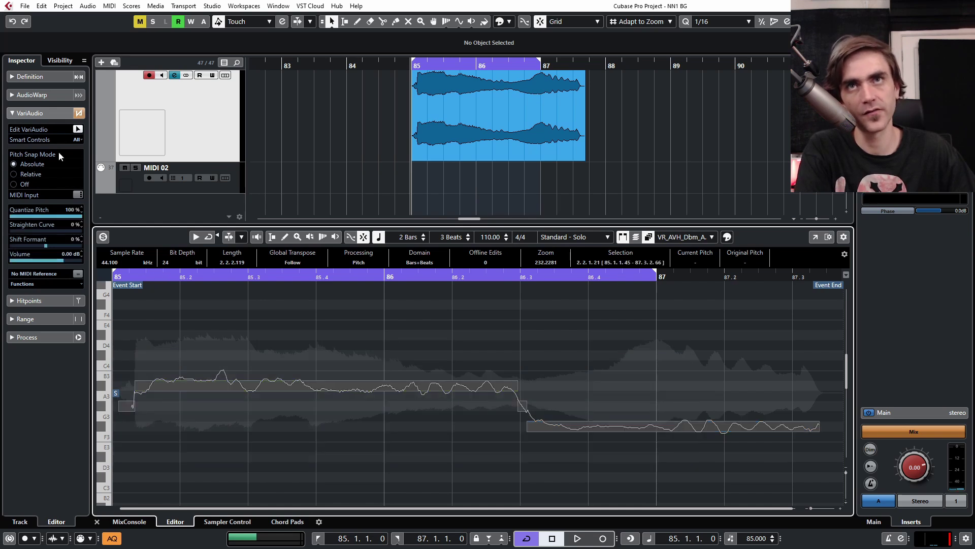
click(36, 274)
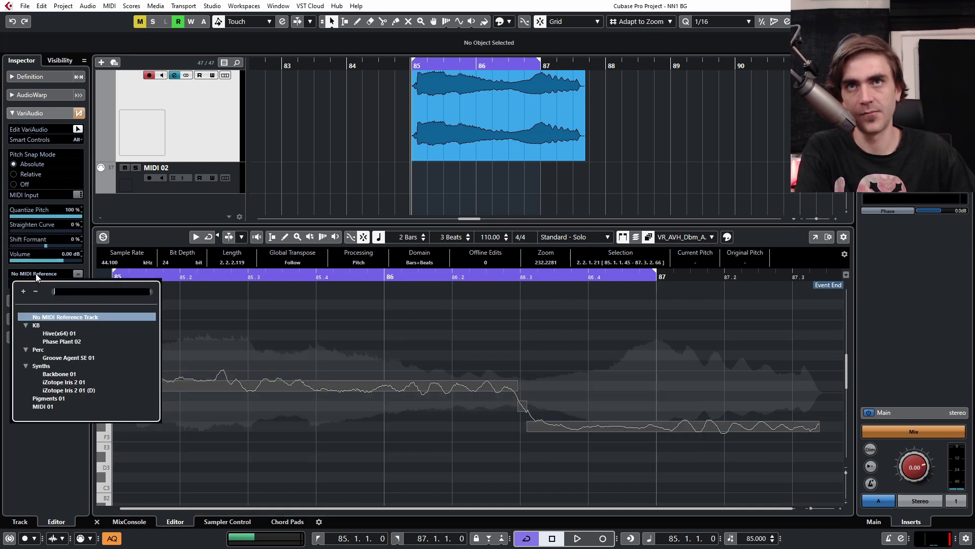
click(49, 407)
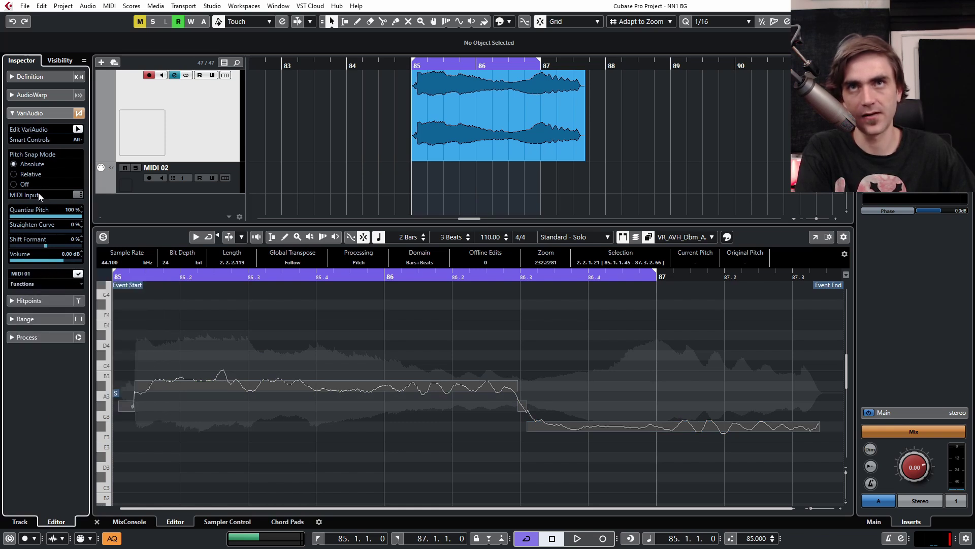
click(78, 195)
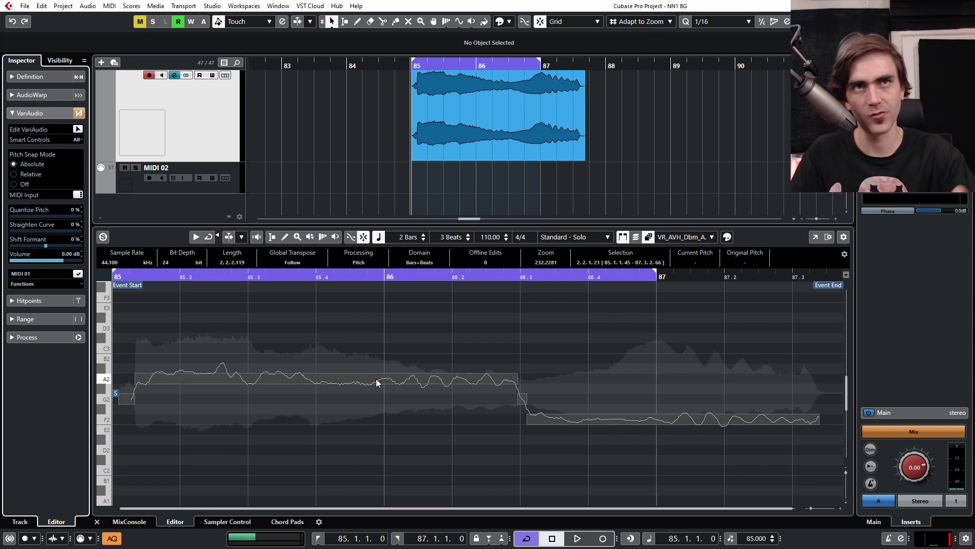
click(509, 345)
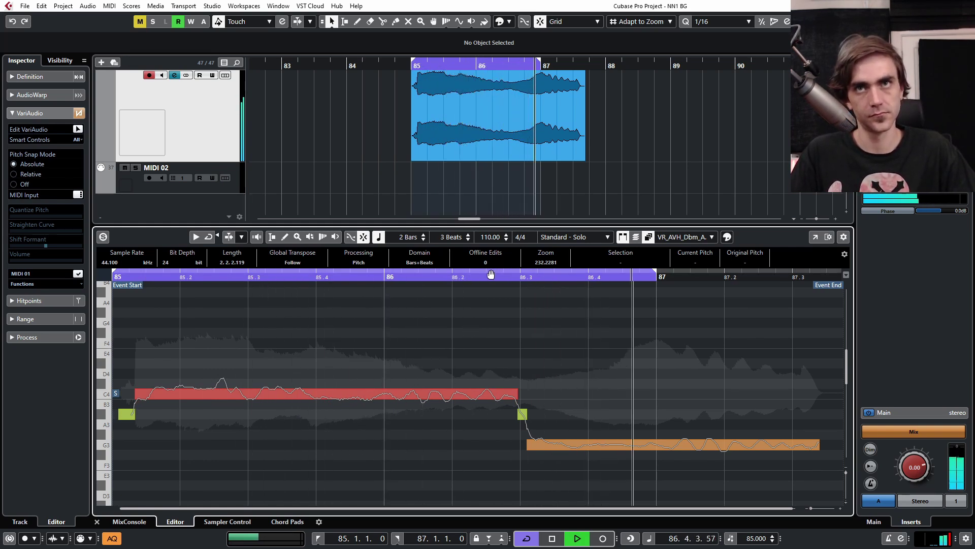
Step: Try formant shifts of -78 % and 90 % on the ad-lib's long first pitch segment during looped playback
click(337, 394)
key(space)
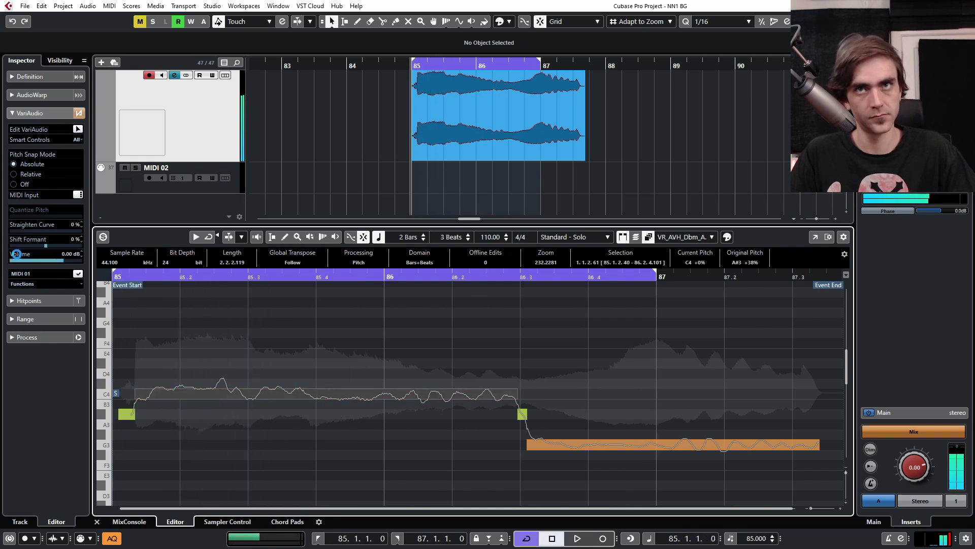
key(space)
drag(43, 246, 22, 249)
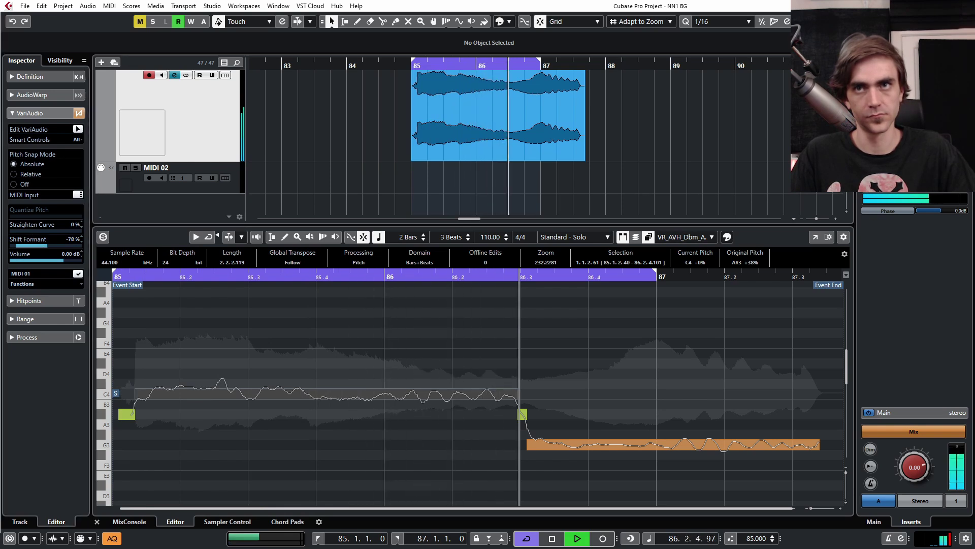
drag(21, 249, 78, 244)
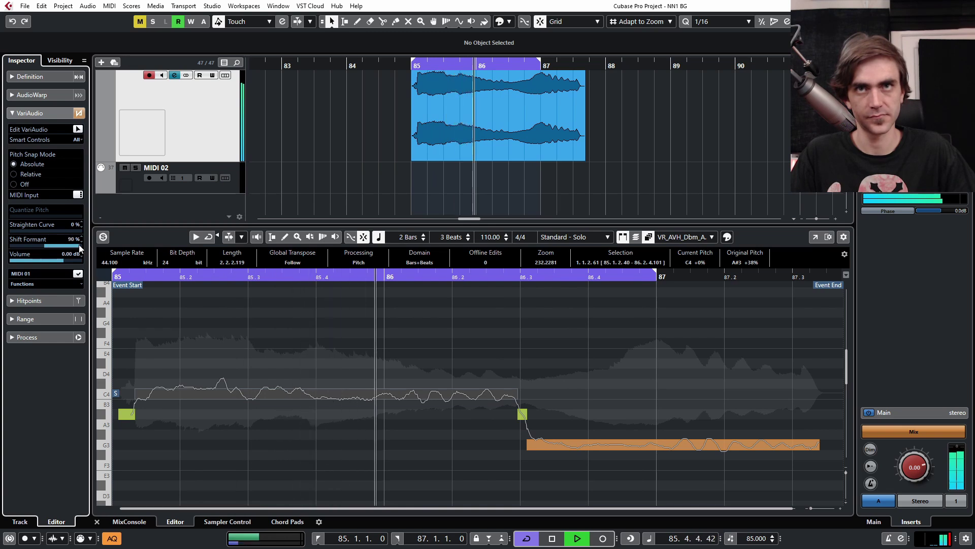
key(space)
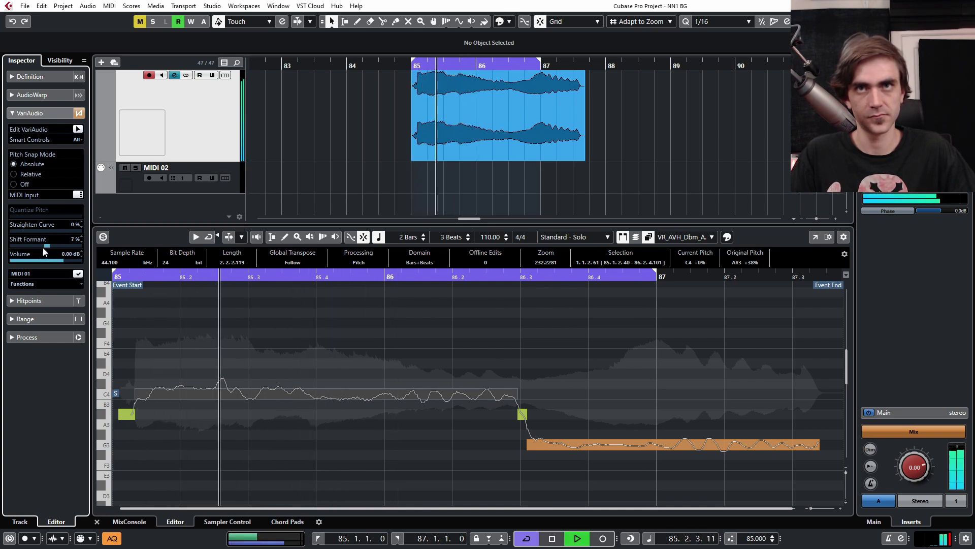
drag(75, 249, 39, 247)
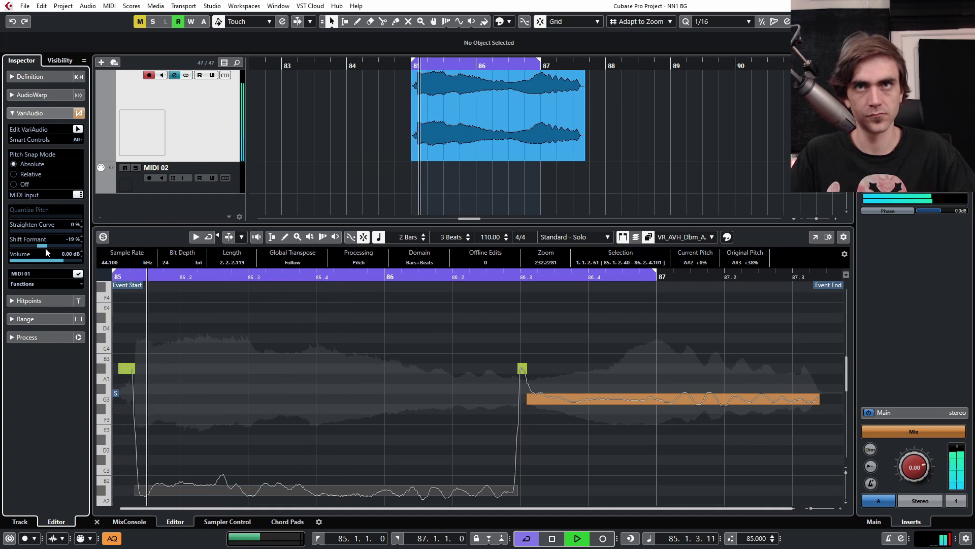
Step: Set the long first segment's formant shift to 58 % and transpose it up an octave to C4 while auditioning
drag(46, 246, 81, 246)
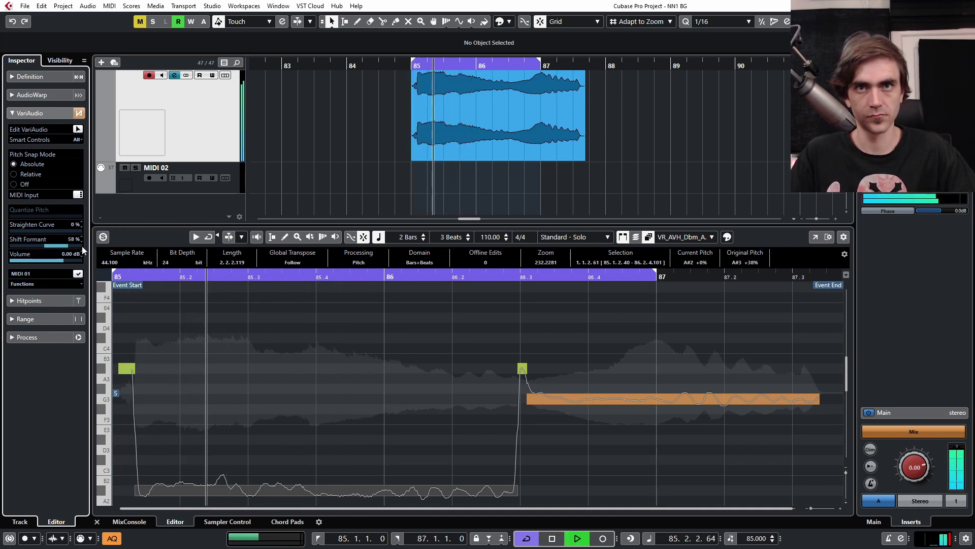
key(space)
key(space)
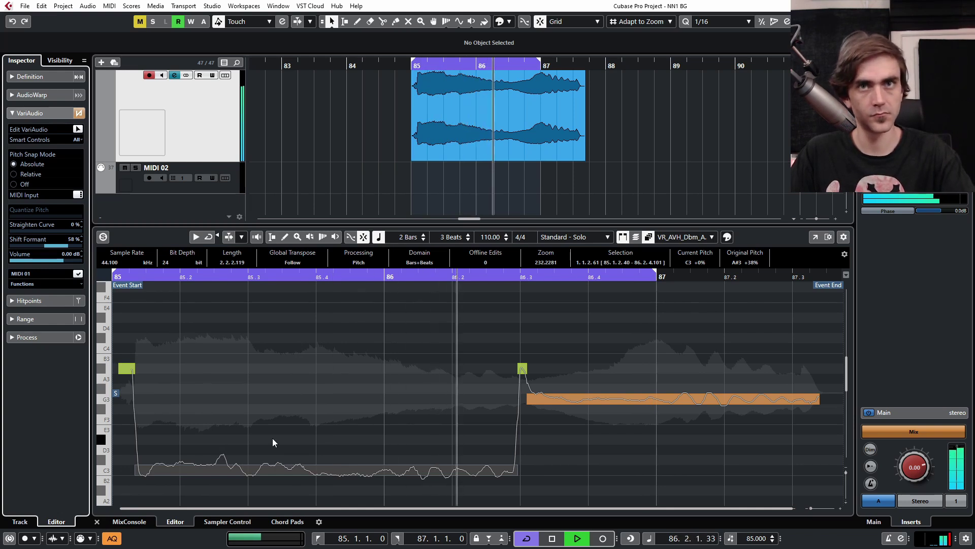
key(shift+Up)
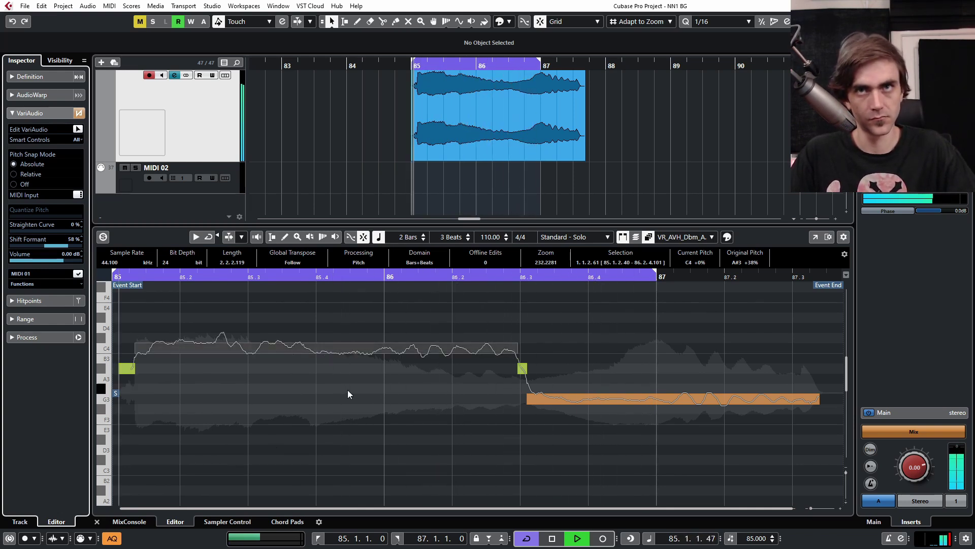
click(378, 395)
key(space)
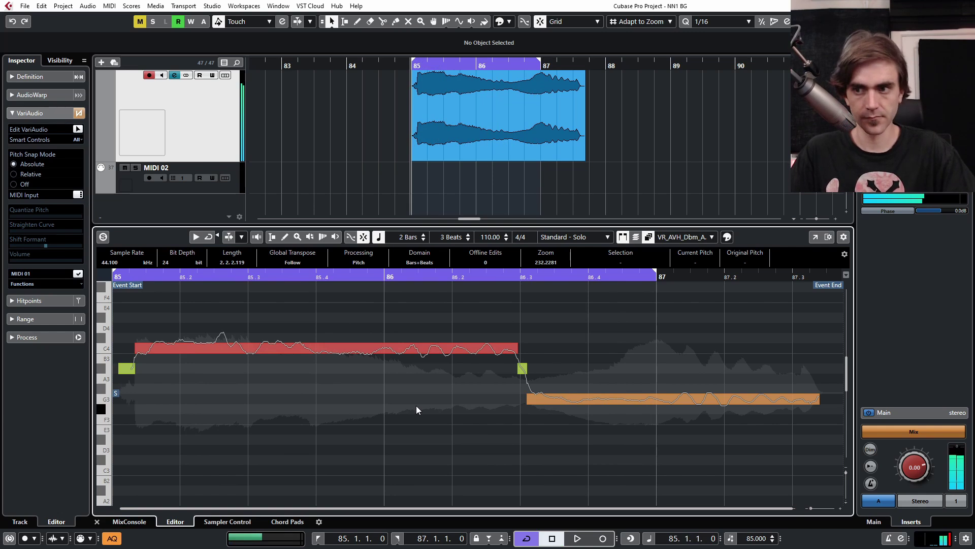
Step: Straighten the pitch curves of all ad-lib segments by 51 %
drag(679, 291, 105, 445)
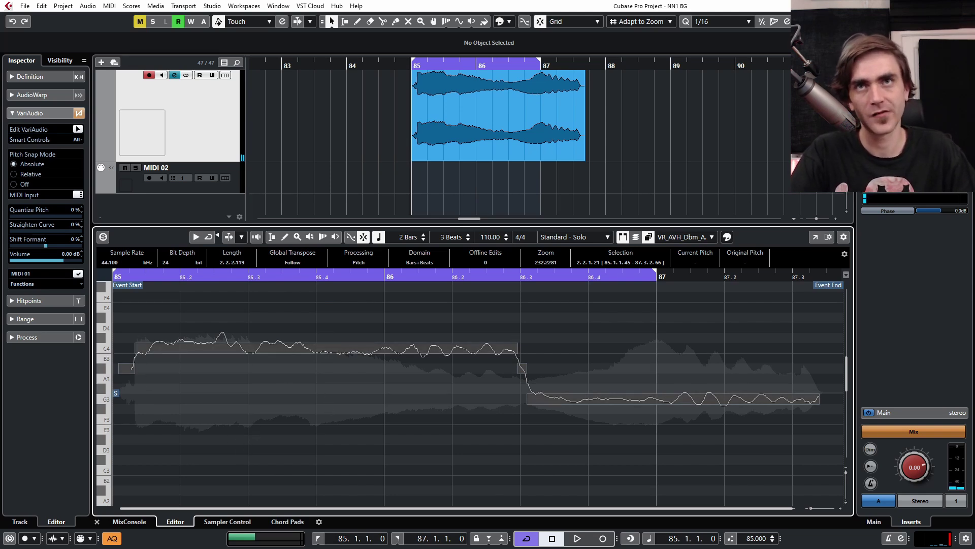
drag(22, 231, 47, 233)
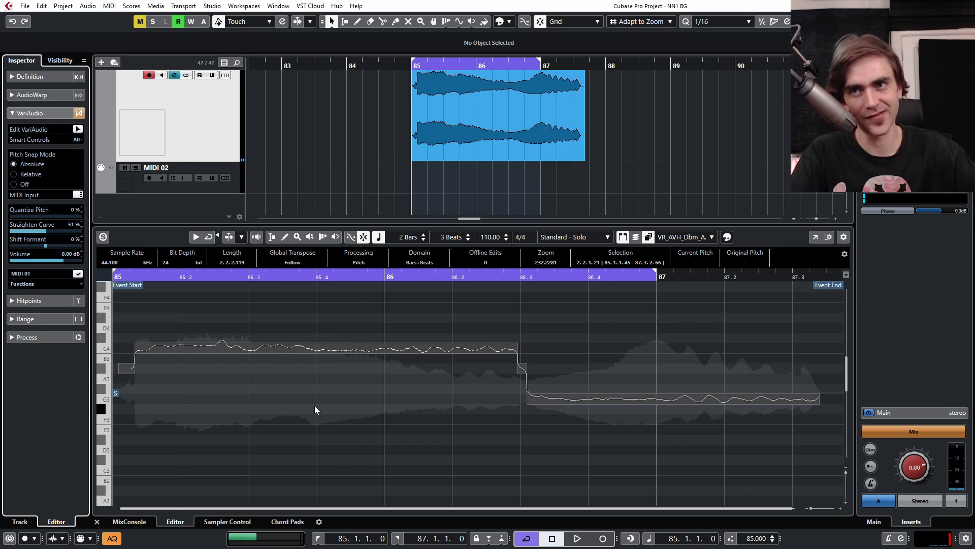
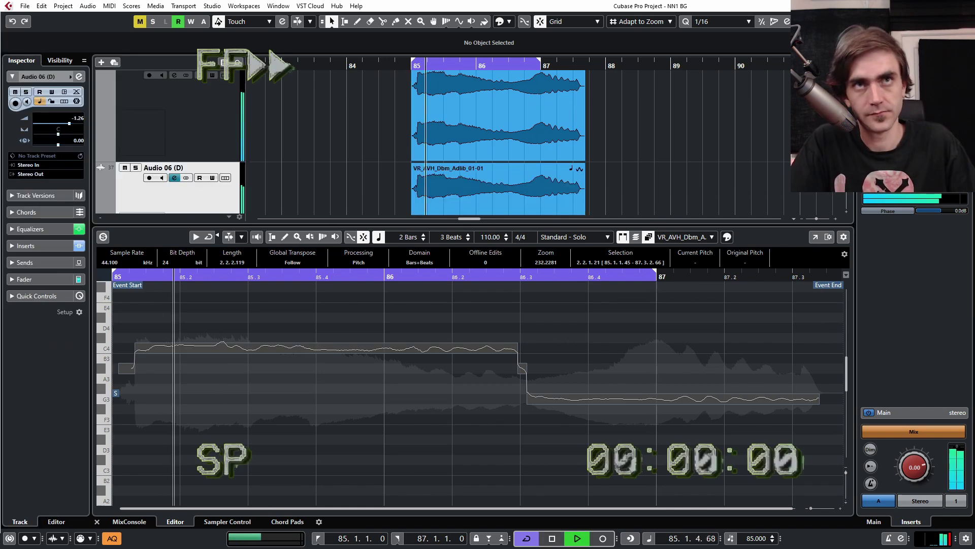
Step: Open the ad-lib copy on Audio 06 (D) as a new version and transpose all its pitch segments down five semitones
double_click(498, 188)
click(430, 329)
key(ctrl+a)
key(Down)
key(Down)
key(Down)
key(Down)
drag(771, 373, 122, 459)
key(Down)
Step: Lower the last pitch segment of the ad-lib copy by two more semitones to C3
drag(610, 414, 592, 460)
key(Down)
key(Down)
scroll(588, 380, down, 1)
click(594, 376)
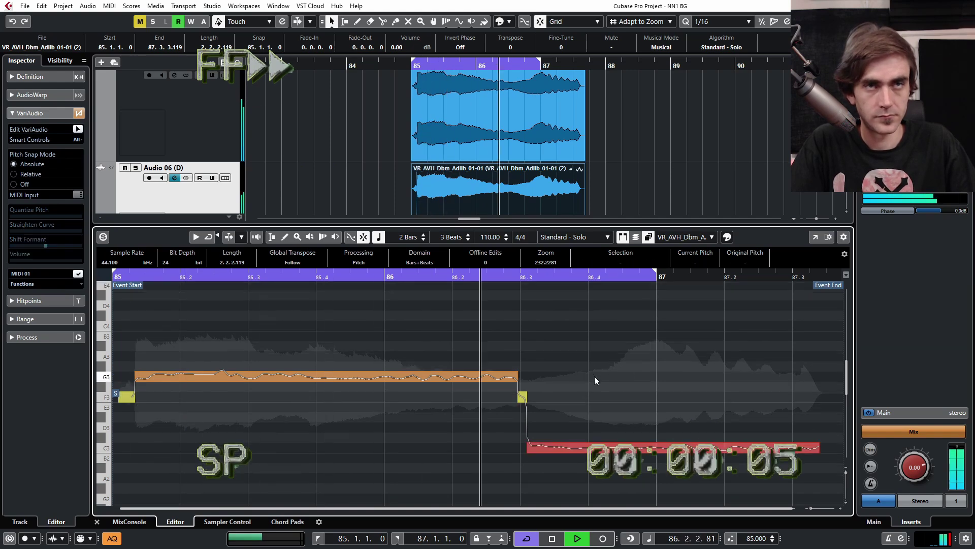
Step: Tilt the start of the long G3 segment's pitch curve in the ad-lib copy and close the sample editor
click(156, 369)
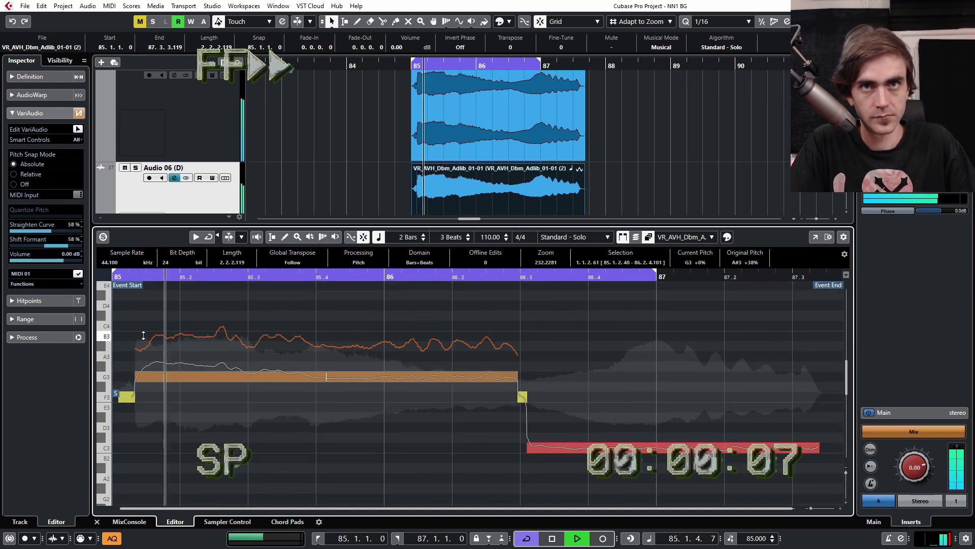
drag(136, 359, 135, 380)
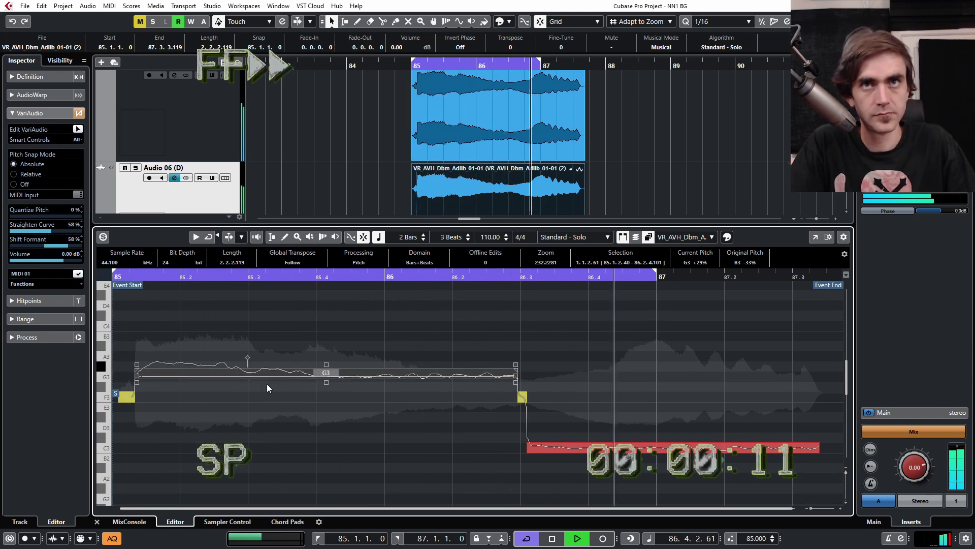
drag(136, 356, 139, 370)
click(388, 432)
key(ctrl+alt+e)
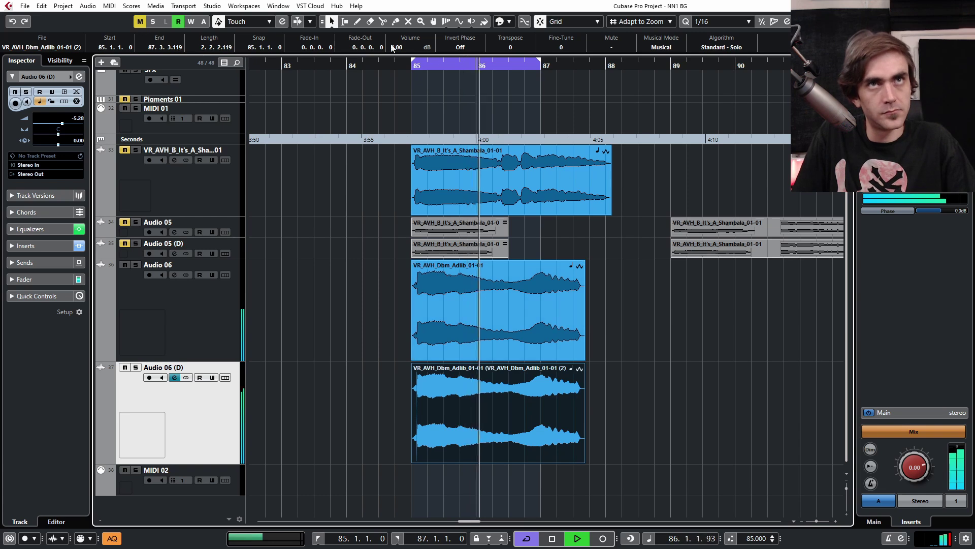
Step: Split the ad-lib events on Audio 06 and Audio 06 (D) at bar 87 and delete the parts after it
key(3)
click(541, 325)
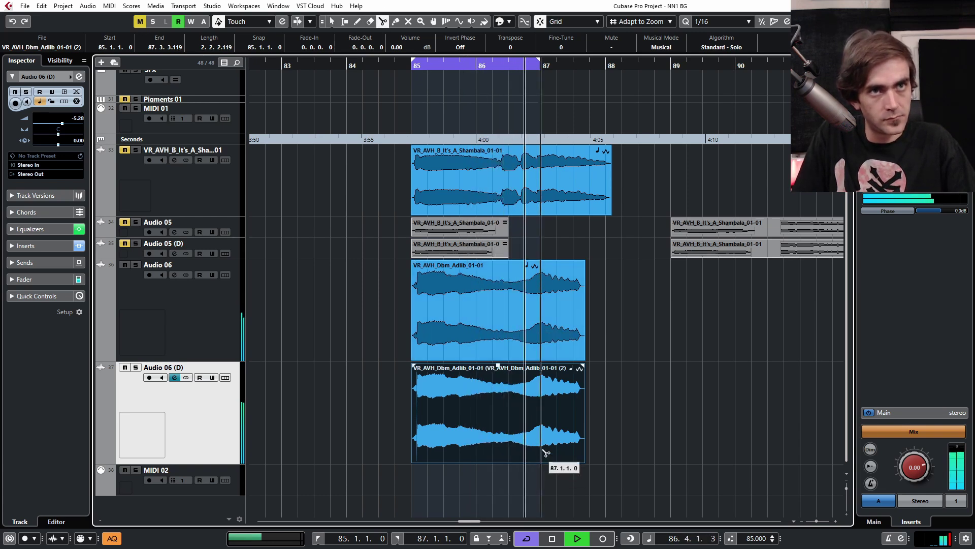
click(540, 436)
key(1)
drag(622, 331, 562, 431)
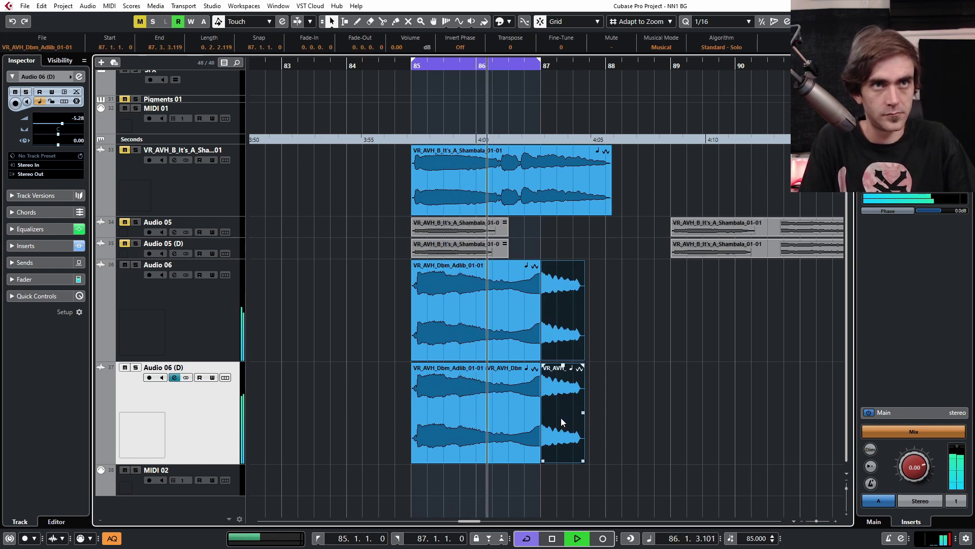
key(Delete)
Step: Split both layered ad-lib events at beat 3 of bar 86
key(3)
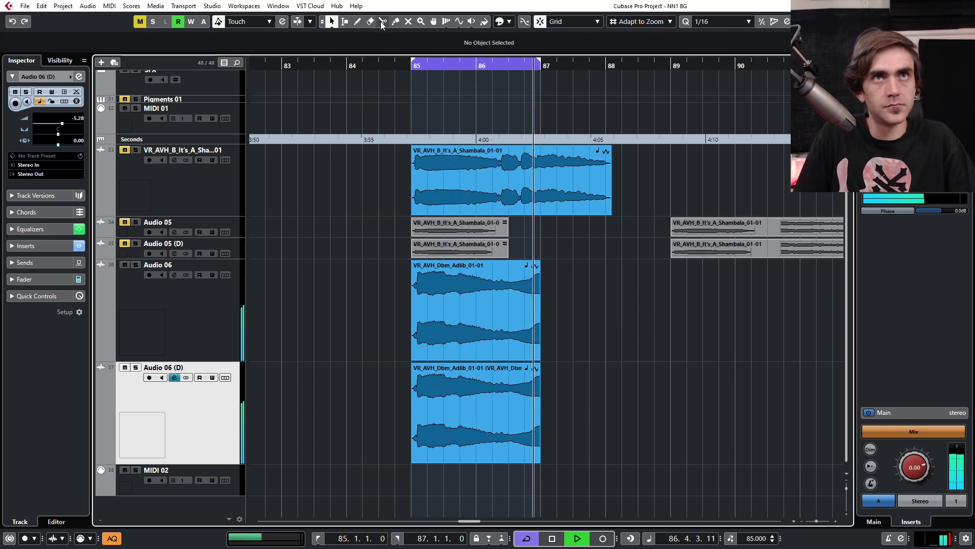
click(508, 333)
key(1)
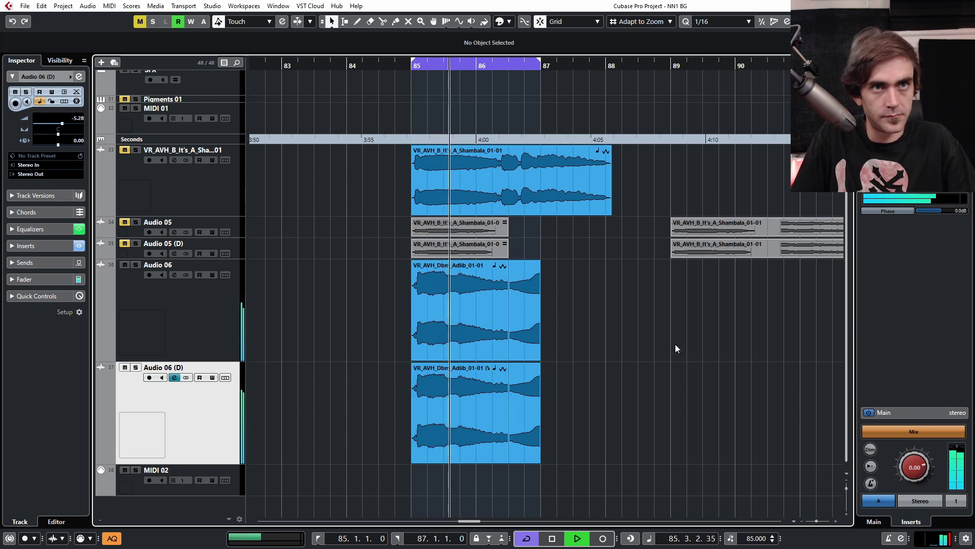
key(g)
key(g)
drag(511, 331, 521, 389)
scroll(503, 323, up, 1)
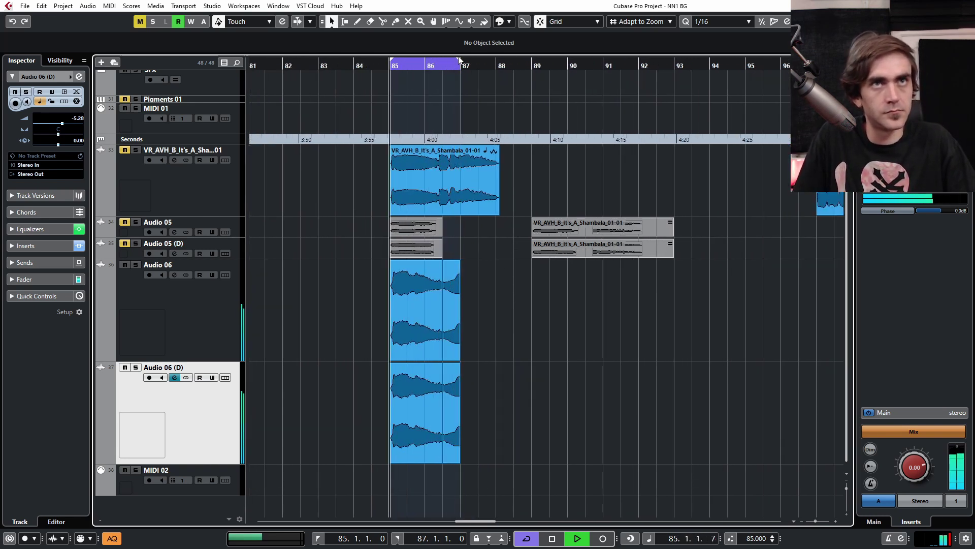
Step: Extend the loop range to bar 93 and mute the long ad-lib events at bar 85 on both layers
drag(458, 60, 672, 105)
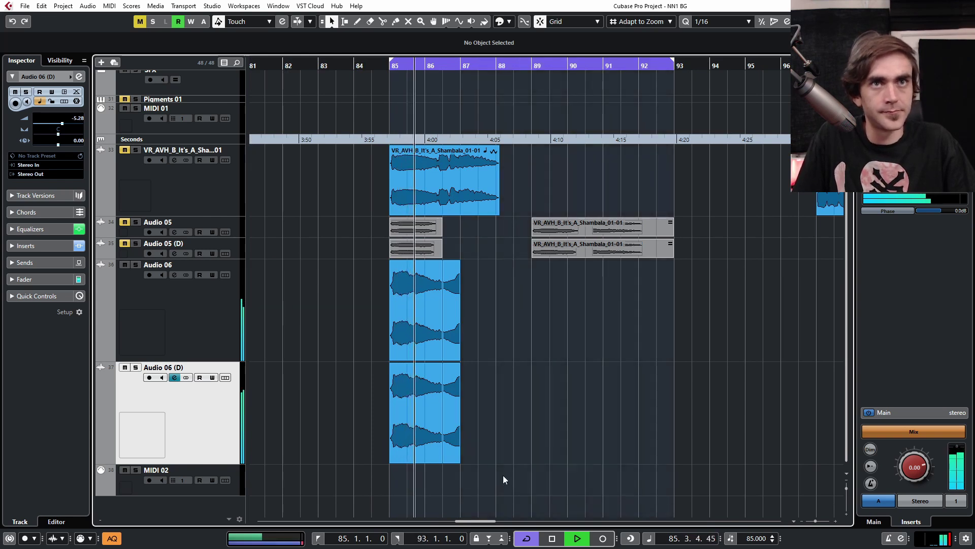
scroll(480, 437, up, 1)
key(7)
click(387, 407)
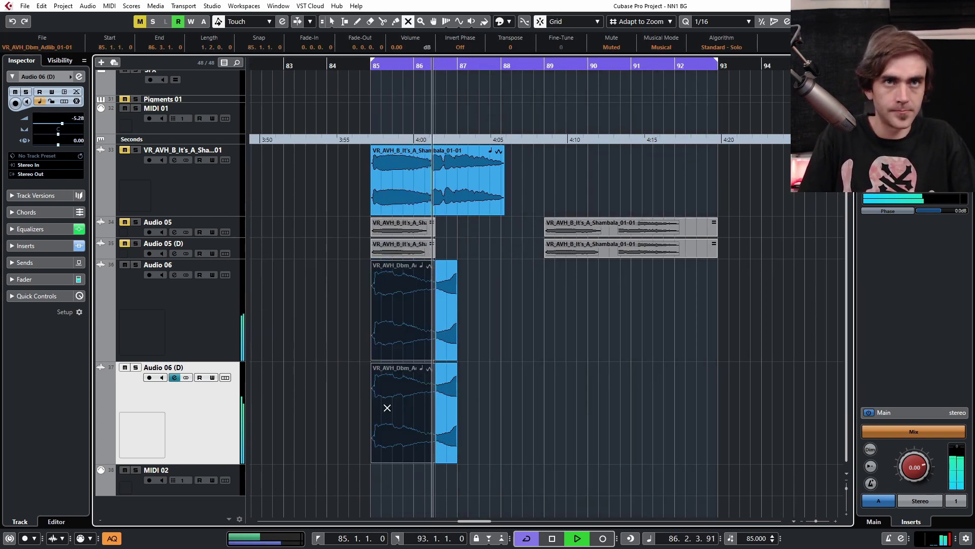
Step: Copy the short ad-lib tail events on Audio 06 and Audio 06 (D) to beat 3 of bar 88
key(1)
click(447, 409)
drag(448, 411, 529, 407)
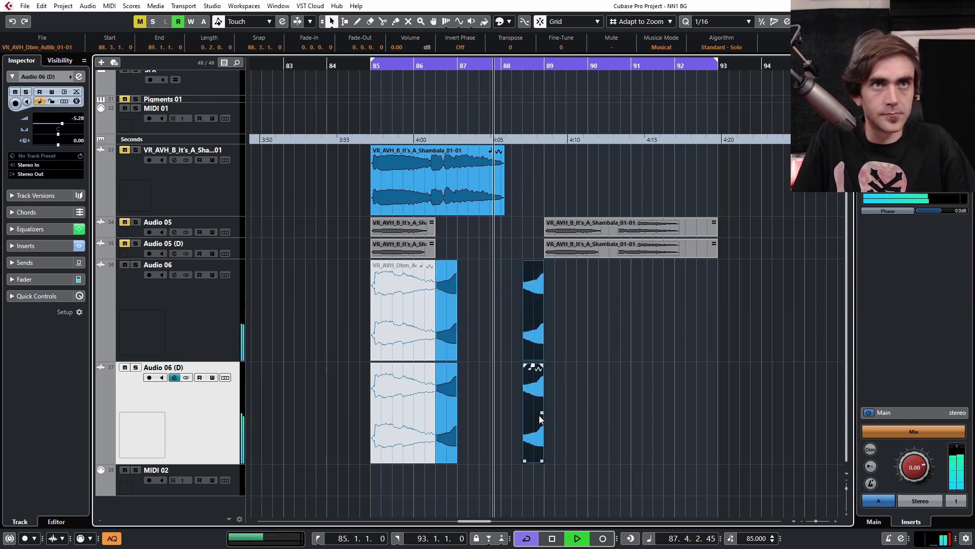
scroll(536, 406, up, 1)
scroll(528, 391, up, 1)
drag(531, 422, 361, 419)
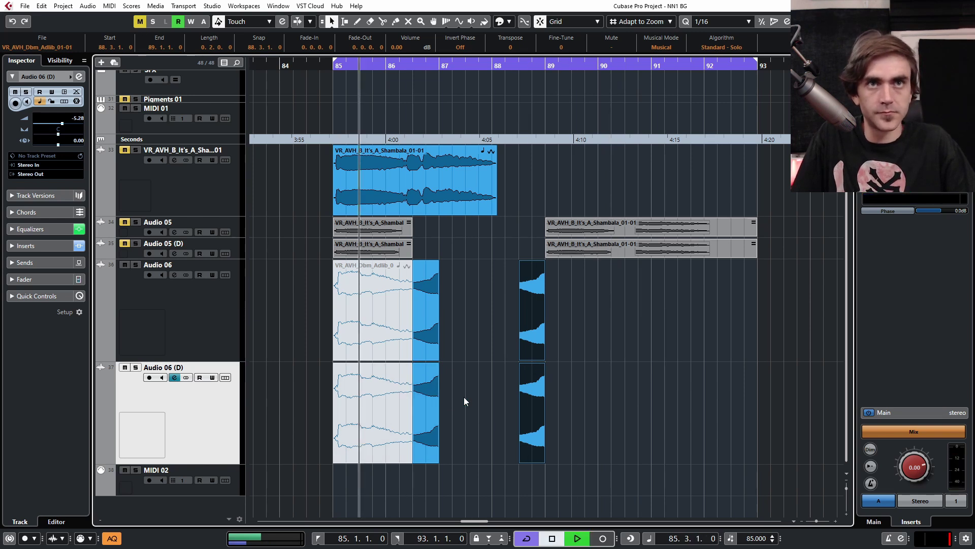
click(665, 347)
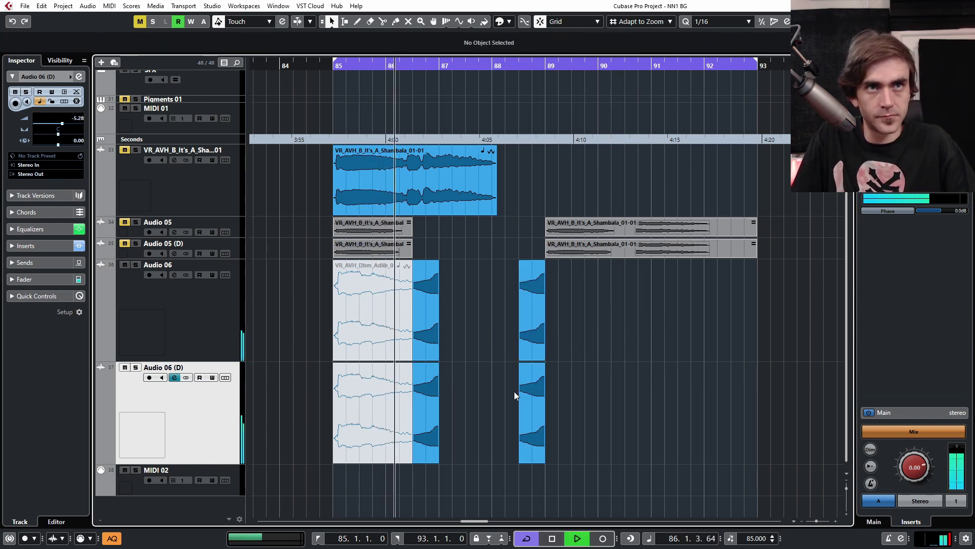
Step: Move the long muted ad-lib events to bar 87 on both layers and unmute them
drag(299, 332, 453, 358)
key(space)
key(space)
key(7)
click(469, 337)
click(485, 412)
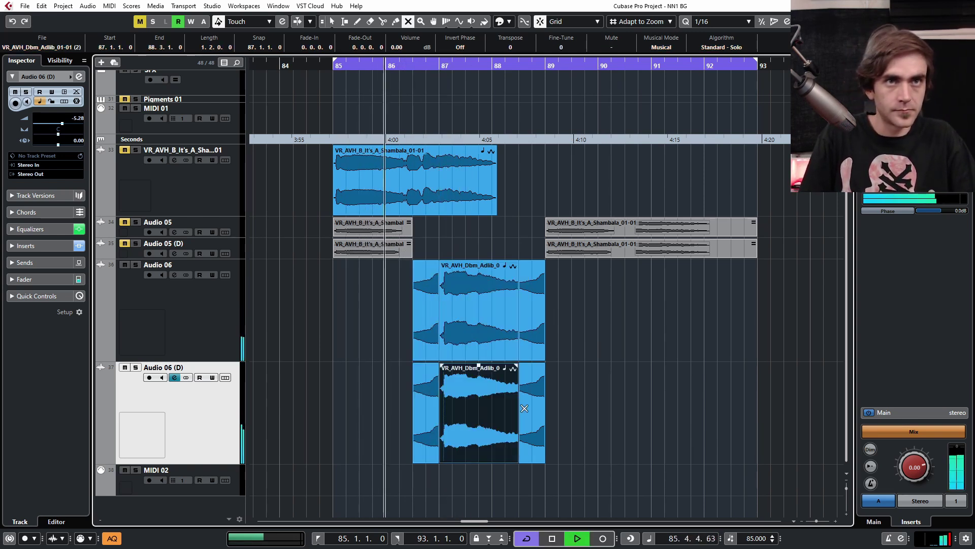
click(620, 363)
key(1)
Step: Mute the long ad-lib event at bar 87 on Audio 06 only
key(7)
click(461, 314)
key(1)
Step: Copy the short ad-lib tails on both layers to beat 3 of bar 90 and beat 3 of bar 92
click(537, 407)
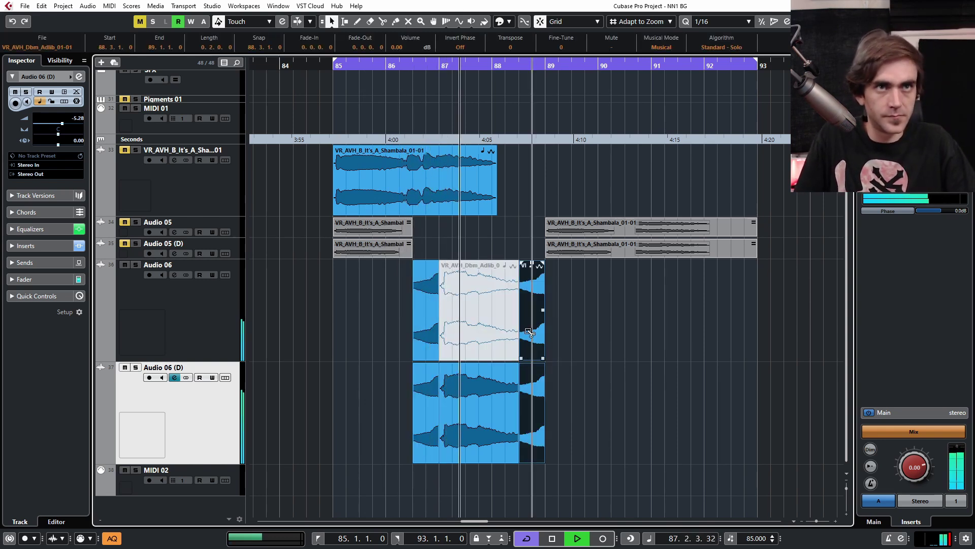
drag(531, 332, 413, 345)
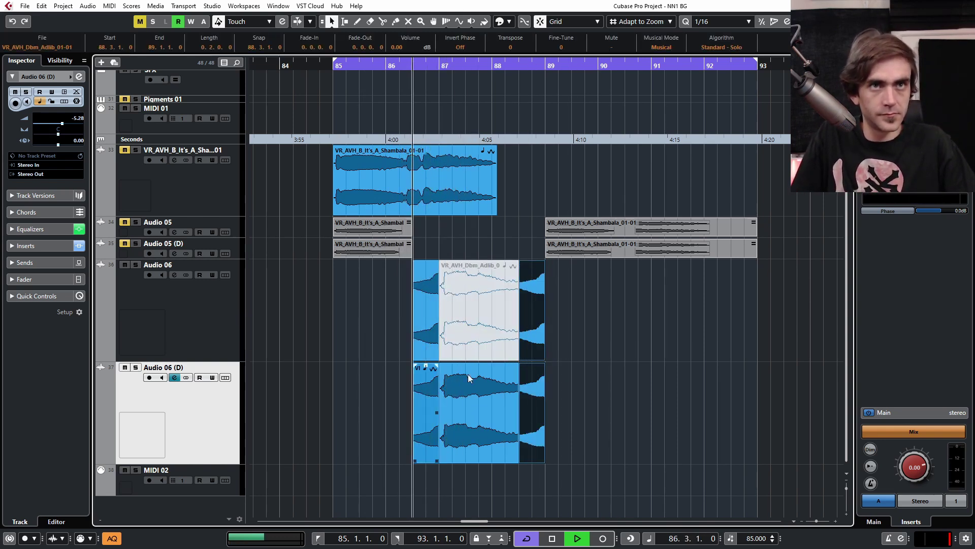
click(564, 345)
drag(532, 396, 638, 397)
drag(537, 332, 643, 339)
shift+click(641, 396)
drag(641, 396, 749, 399)
Step: Unmute the Audio 05 and Audio 05 (D) tracks and restart playback
key(space)
click(123, 223)
click(124, 244)
click(299, 300)
key(space)
Step: Expand the SFX folder, copy a Phase Plant 01 (D) event on Stereo Out (R) 07 to bar 85, and collapse the folder
scroll(317, 299, down, 3)
scroll(551, 263, down, 2)
scroll(552, 269, up, 2)
scroll(560, 309, right, 2)
scroll(561, 309, left, 3)
scroll(558, 309, up, 3)
scroll(553, 305, down, 2)
click(102, 180)
scroll(358, 321, left, 2)
scroll(359, 321, right, 2)
drag(276, 304, 596, 329)
scroll(553, 315, up, 3)
click(102, 180)
Step: Expand the Synths folder, try copying the iZotope Iris 2 01 event on Stereo Out (R) 05, and undo the copy
click(101, 159)
scroll(511, 225, down, 3)
scroll(510, 226, left, 2)
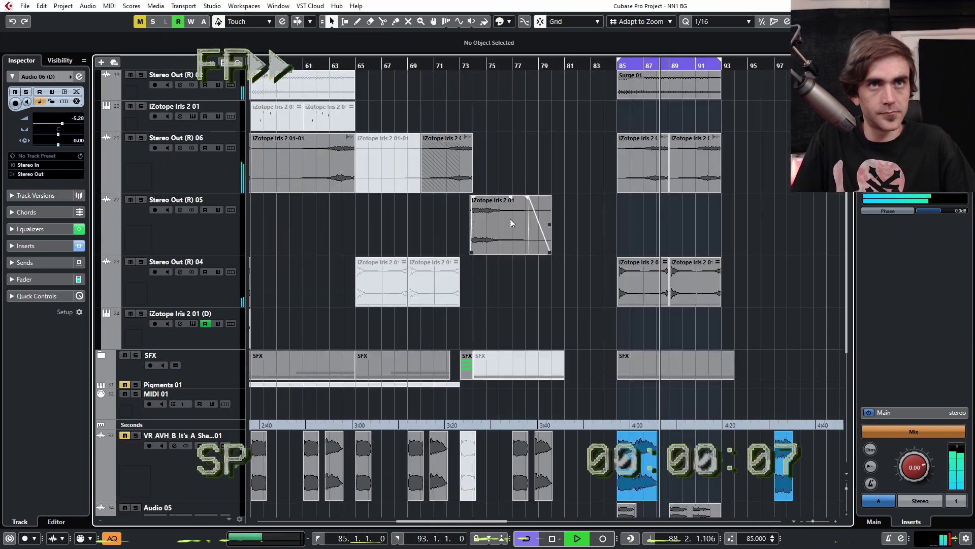
scroll(511, 224, down, 2)
scroll(511, 224, up, 3)
scroll(511, 224, left, 2)
drag(513, 196, 370, 234)
drag(382, 223, 641, 222)
key(ctrl+z)
Step: Select the four tracks from Audio 05 to Audio 06 (D) and lower their volume together, bringing Audio 05 to -10.3
scroll(575, 236, right, 3)
scroll(529, 280, down, 10)
click(198, 222)
shift+click(198, 406)
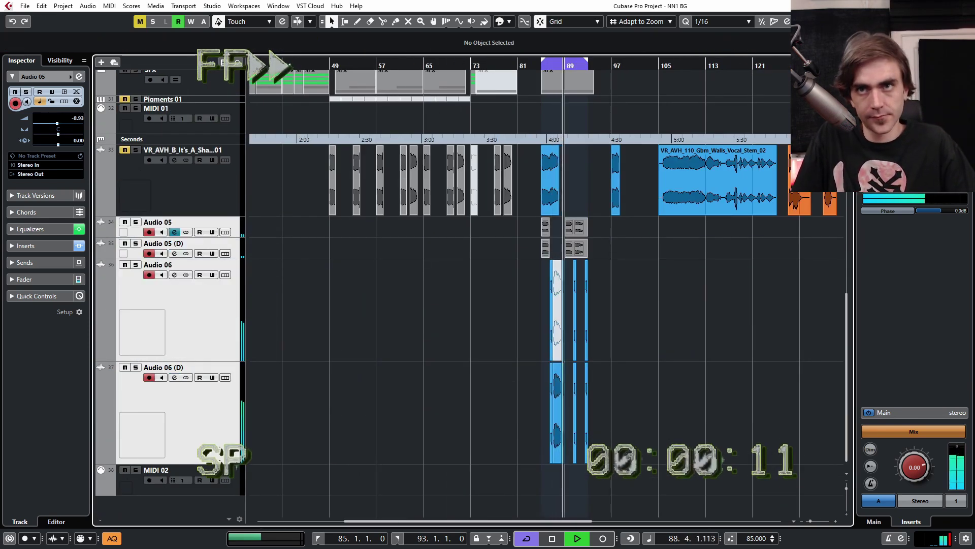
Step: Copy the iZotope Iris 2 01 event at bar 73 on Stereo Out (R) 05 to bar 84
scroll(434, 311, up, 10)
scroll(433, 312, down, 2)
drag(660, 294, 740, 293)
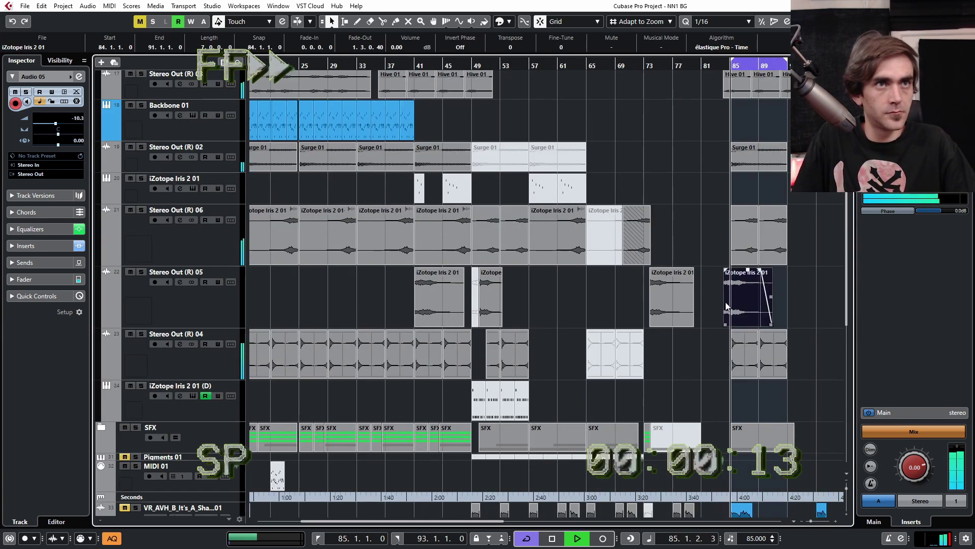
Step: Collapse the Synths folder and move the four vocal tracks, Audio 05 through Audio 06 (D), into the SFX folder
scroll(739, 293, up, 3)
scroll(528, 305, down, 10)
click(198, 288)
shift+click(198, 309)
scroll(559, 315, right, 2)
click(584, 330)
scroll(558, 315, up, 12)
click(101, 157)
scroll(405, 296, down, 3)
scroll(405, 300, down, 1)
shift+click(219, 369)
scroll(222, 308, up, 4)
drag(222, 308, 193, 162)
scroll(686, 127, up, 2)
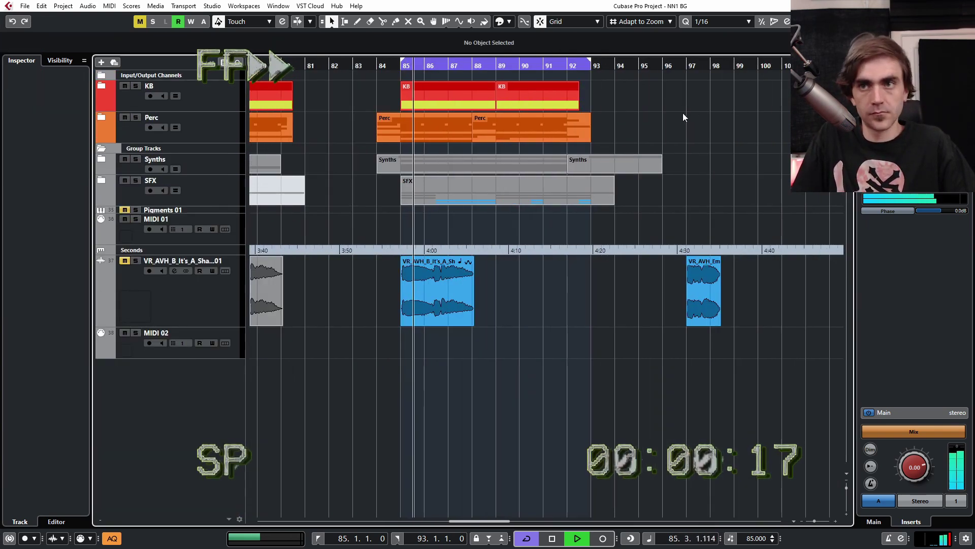
Step: Expand the SFX folder and combine the ad-lib events between bars 86 and 93 into one part each on Audio 06 and Audio 06 (D)
scroll(694, 108, down, 3)
scroll(661, 117, left, 3)
click(101, 180)
scroll(482, 264, down, 8)
scroll(482, 264, right, 3)
scroll(484, 265, up, 2)
drag(509, 303, 508, 325)
scroll(498, 305, up, 4)
mouse_move(813, 231)
mouse_down()
mouse_move(747, 281)
mouse_move(454, 346)
mouse_up()
drag(440, 199, 442, 200)
drag(495, 184, 503, 325)
drag(542, 301, 527, 308)
drag(806, 246, 457, 350)
right_click(491, 357)
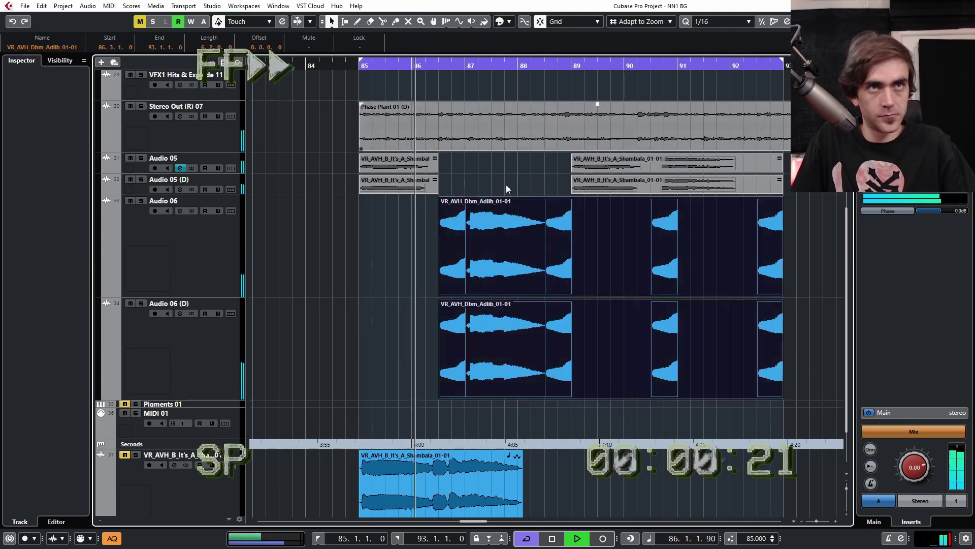
Step: Extend both ad-lib parts back to bar 85 and copy the vocals on all four tracks to bar 17
click(528, 144)
drag(439, 293, 359, 293)
scroll(519, 248, down, 5)
drag(632, 330, 447, 167)
scroll(585, 268, up, 5)
drag(724, 357, 323, 356)
scroll(325, 305, up, 5)
click(286, 66)
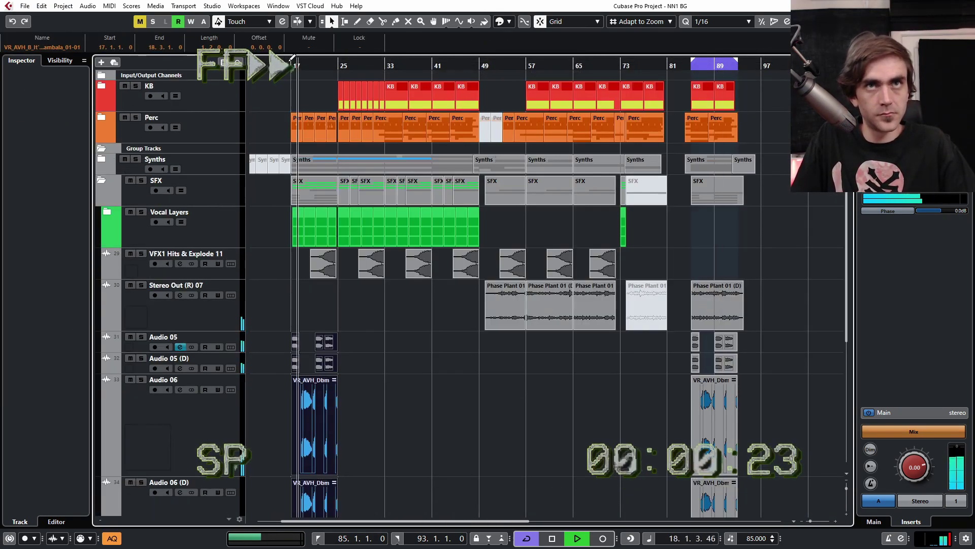
Step: Repeat the eight-bar vocal block on all four tracks from bar 25 to bar 81 and set the loop range to bars 17–81
scroll(406, 305, up, 3)
scroll(530, 307, down, 8)
scroll(529, 307, down, 3)
drag(393, 295, 712, 275)
scroll(732, 292, up, 8)
scroll(711, 284, right, 1)
scroll(559, 167, left, 6)
drag(355, 61, 808, 61)
Step: Select the four vocal tracks again and lower their volume together, bringing Audio 05 to -12.7
scroll(299, 240, down, 4)
scroll(285, 264, up, 2)
click(208, 413)
shift+click(208, 248)
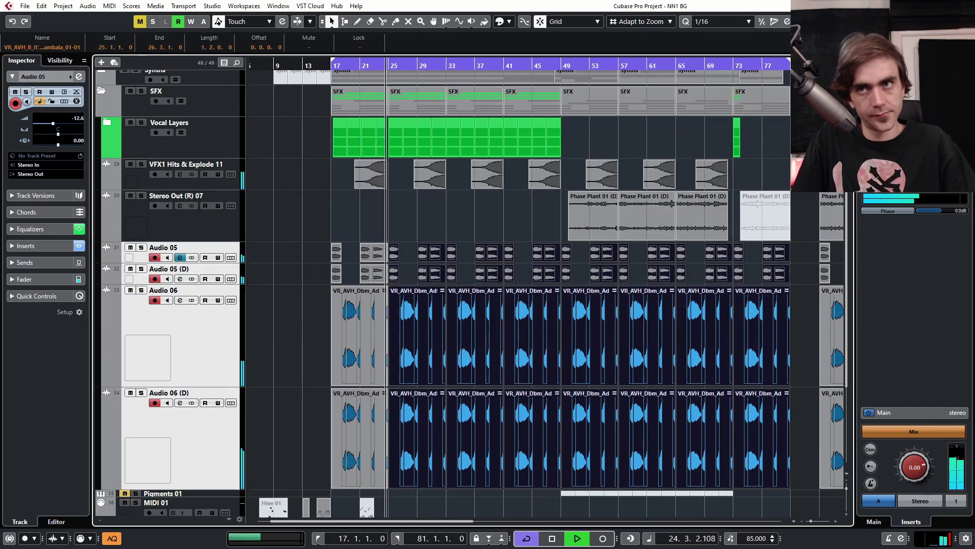
click(294, 319)
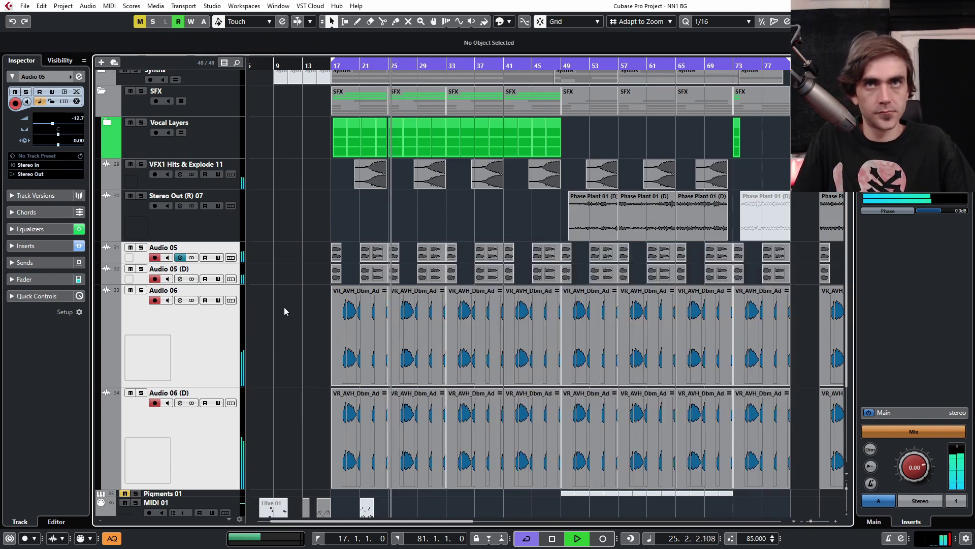
Step: Collapse the SFX folder, move the Shambala vocal event from bar 17 to bar 29, and unmute its track
click(100, 94)
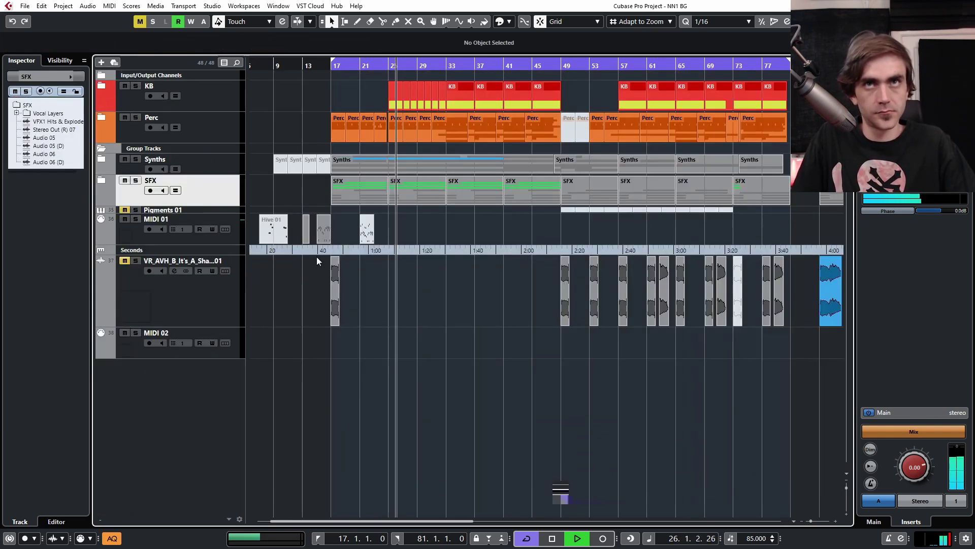
scroll(568, 411, down, 3)
scroll(388, 336, right, 2)
scroll(408, 366, left, 1)
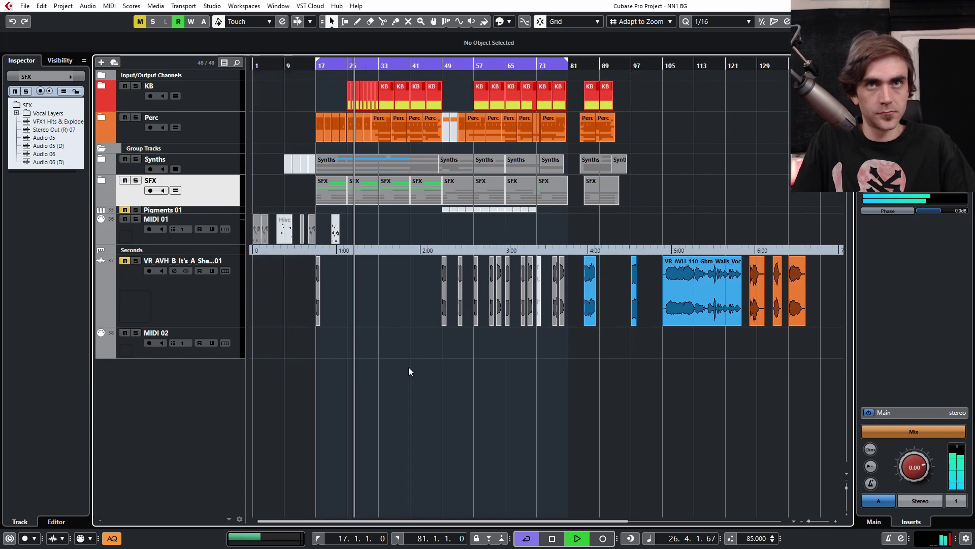
scroll(407, 365, up, 2)
scroll(401, 365, up, 3)
scroll(413, 368, left, 1)
scroll(413, 368, left, 3)
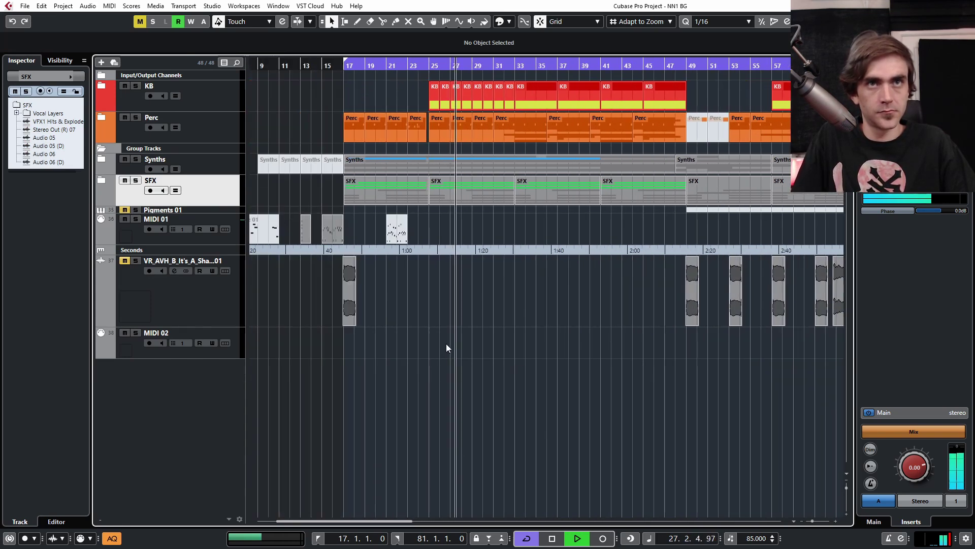
drag(349, 309, 478, 297)
click(124, 260)
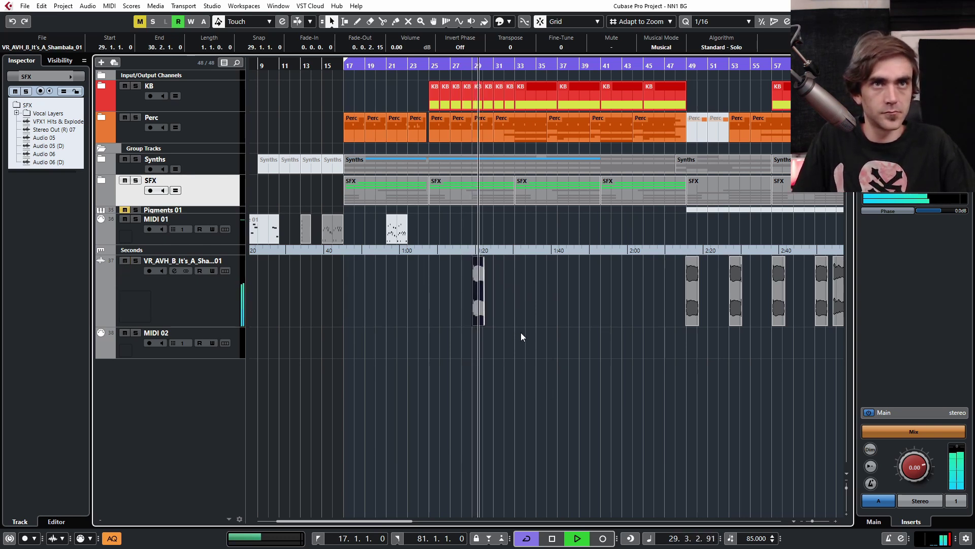
Step: Lengthen the Shambala vocal event at bar 29 to end at bar 32, lengthen its fade-out, and mute its track
drag(484, 324, 504, 324)
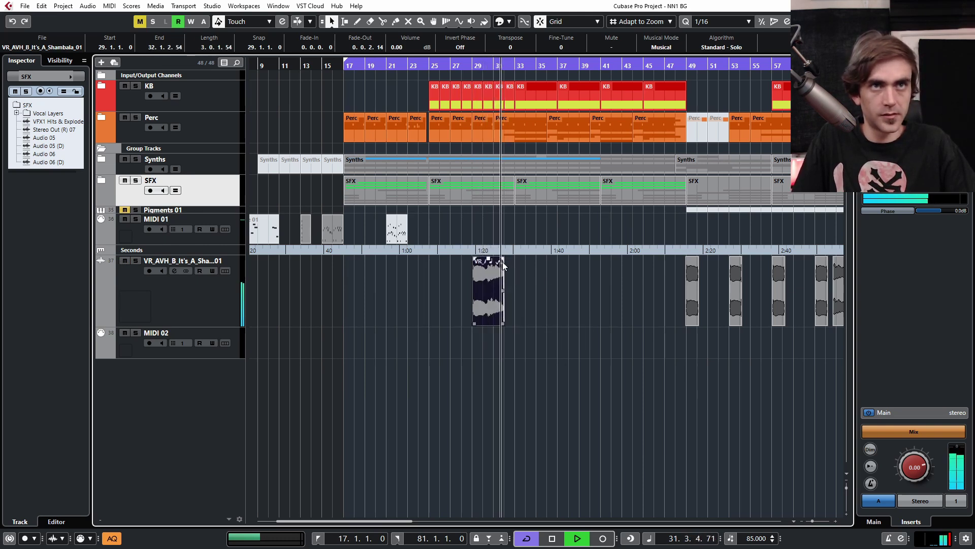
mouse_move(501, 261)
mouse_down()
mouse_move(475, 261)
mouse_move(500, 261)
mouse_up()
click(123, 260)
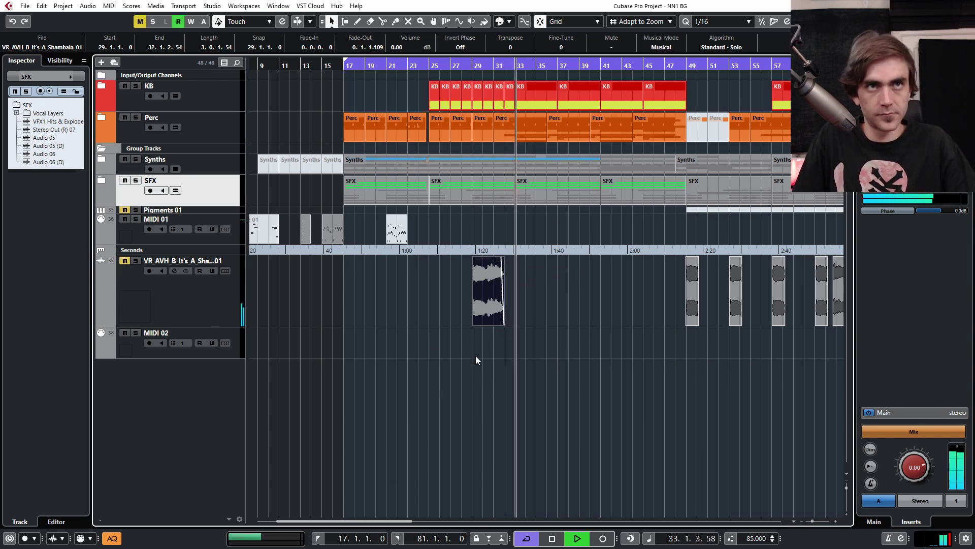
Step: Expand the SFX folder and mute the Audio 06 layer parts at bars 33–41 and the Audio 05 layer parts at bars 37–41
scroll(424, 350, down, 3)
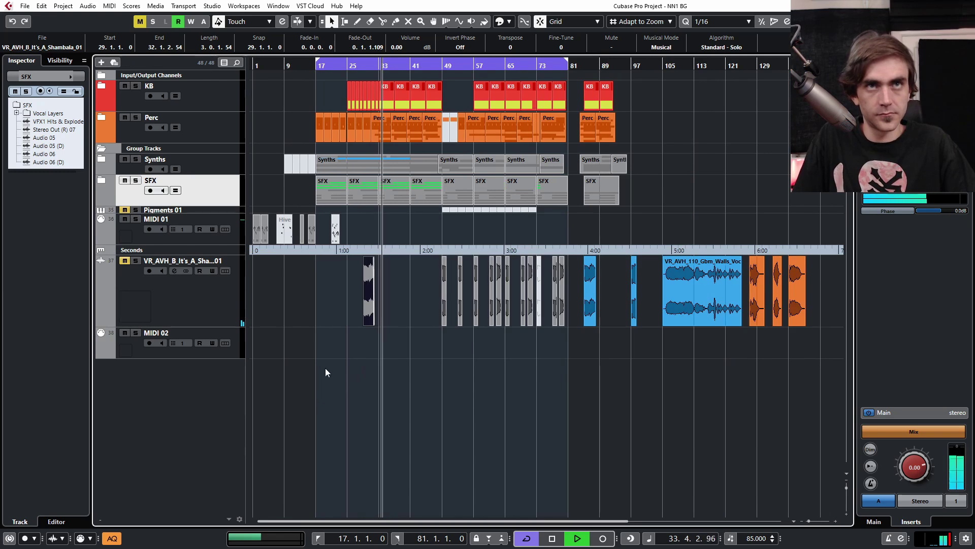
scroll(323, 262, up, 3)
click(101, 179)
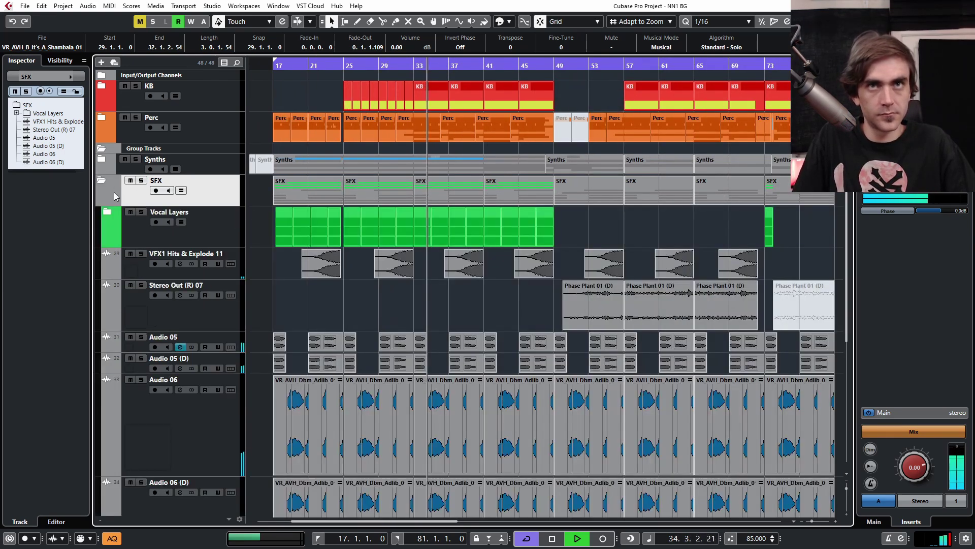
scroll(345, 301, down, 3)
scroll(344, 304, up, 3)
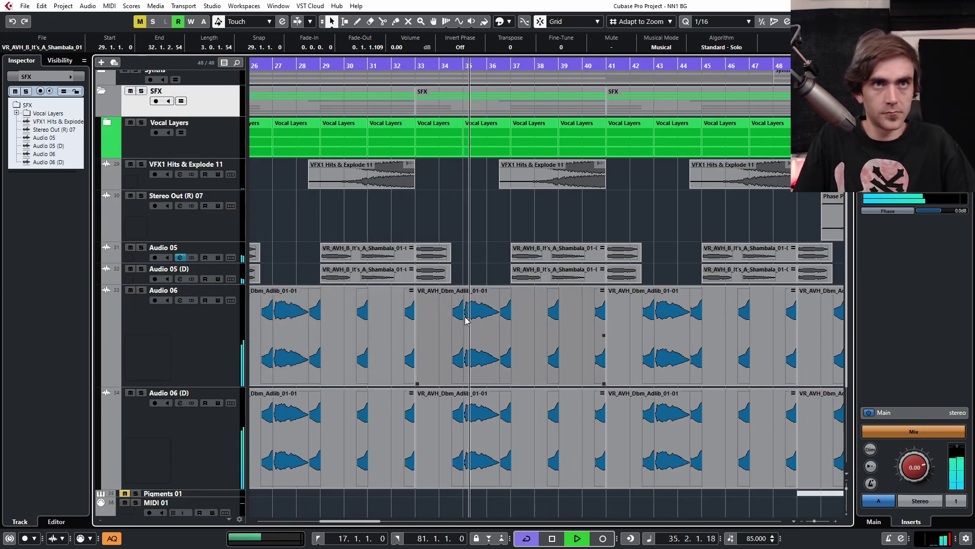
click(461, 340)
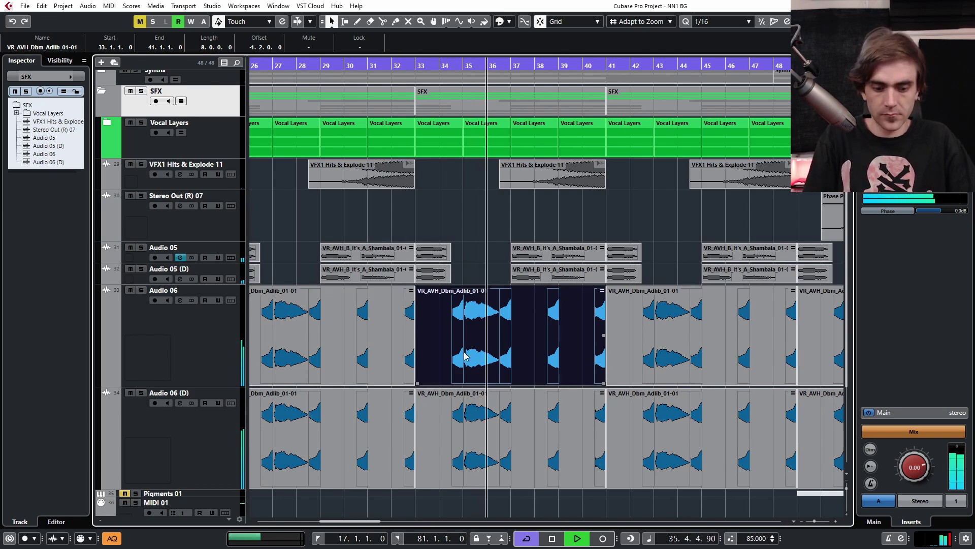
key(7)
drag(512, 254, 562, 456)
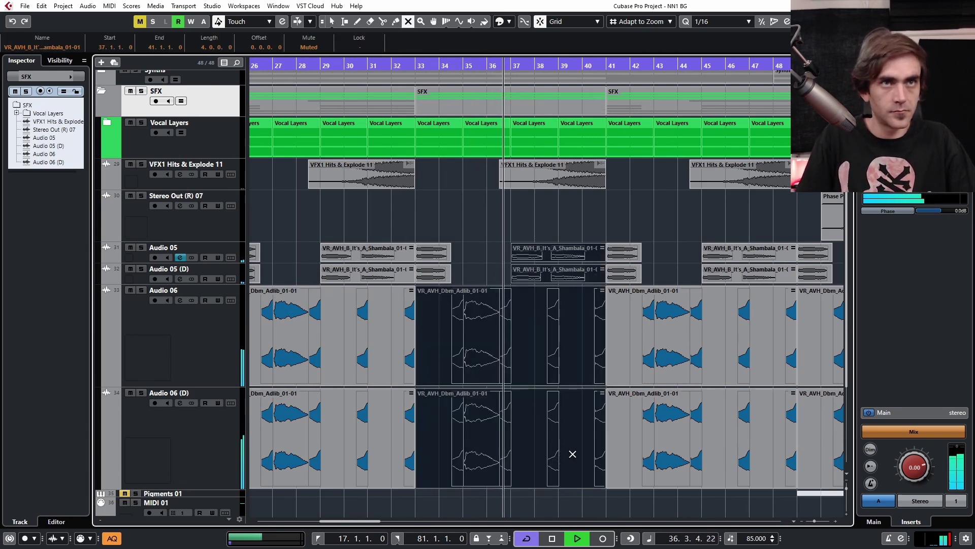
Step: Play from bar 31, expand the Synths folder, and mute the Stereo Out (R) 04 events around bar 37
scroll(488, 160, down, 3)
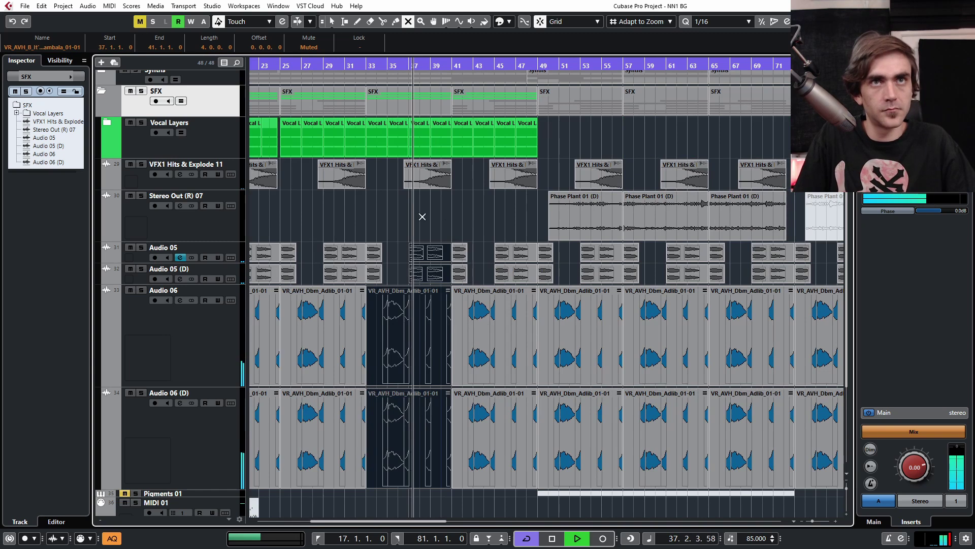
scroll(399, 195, up, 3)
click(347, 63)
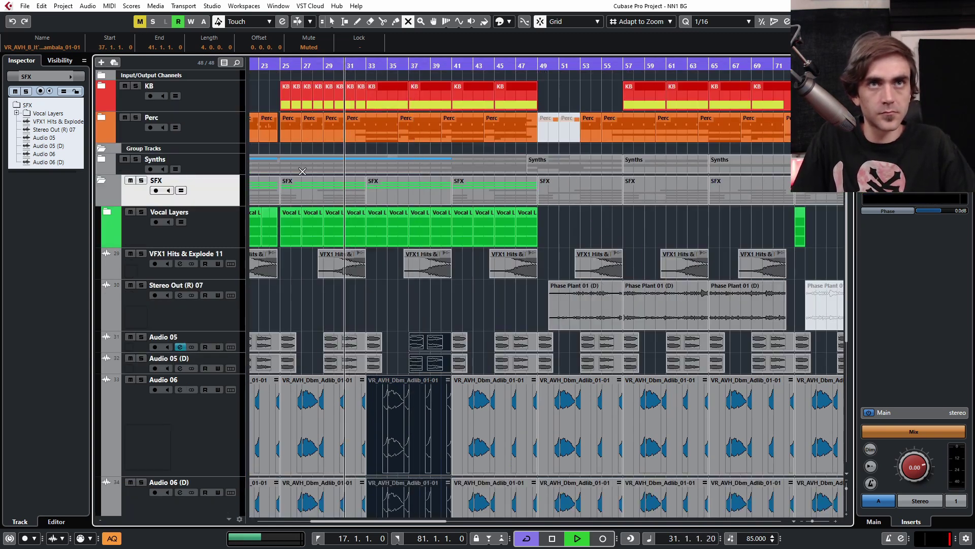
click(101, 159)
scroll(450, 254, down, 4)
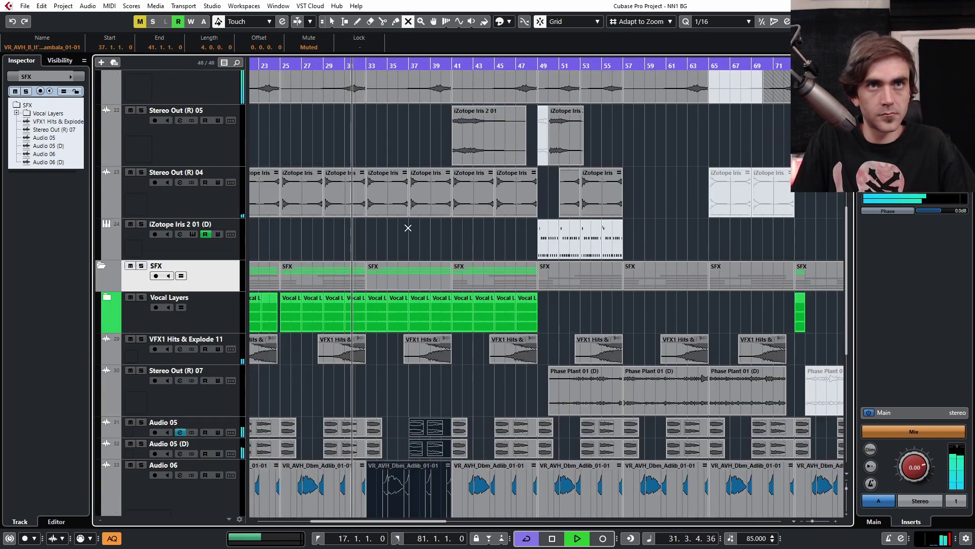
drag(394, 164, 427, 183)
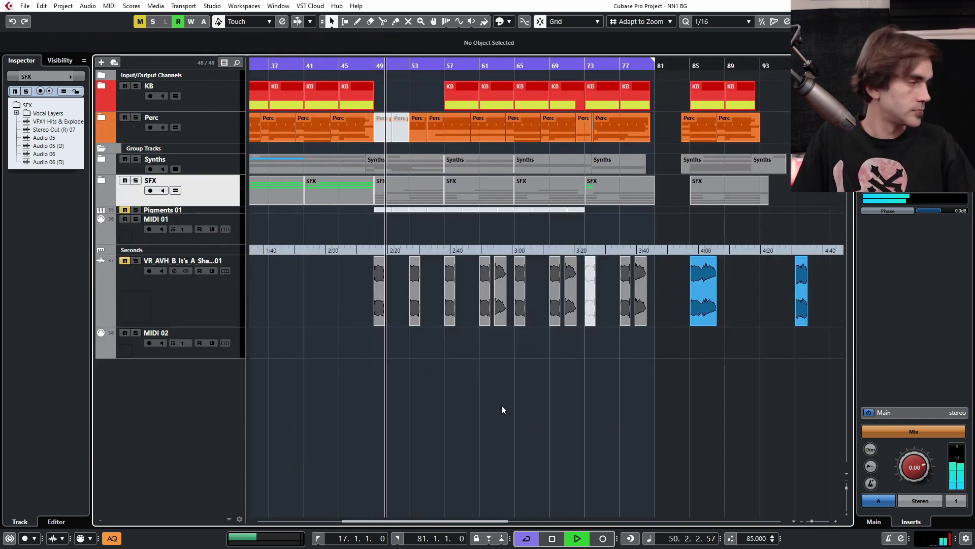
Step: Expand the SFX and Synths folders and examine their layers around bars 49–81 while the arrangement plays
ctrl+scroll(409, 372, up, 4)
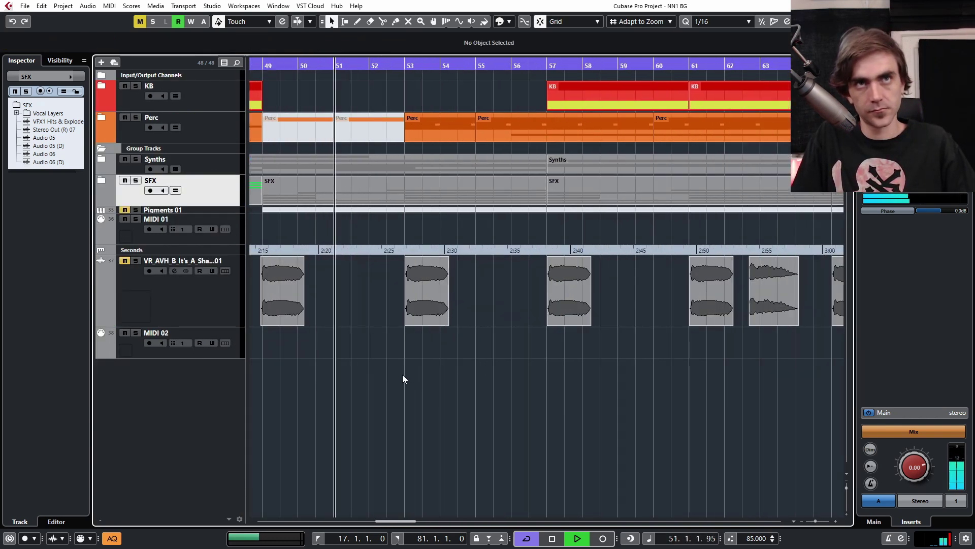
ctrl+scroll(432, 362, down, 5)
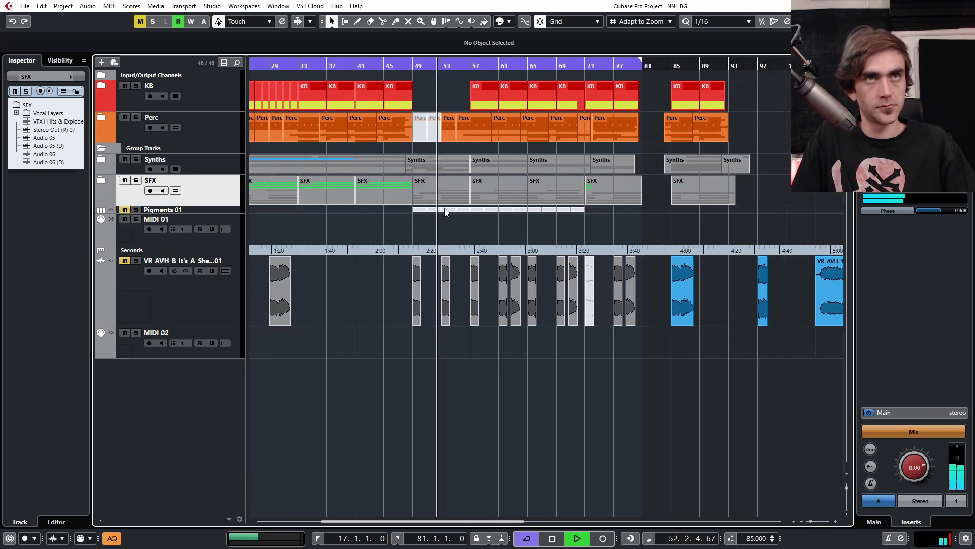
click(101, 181)
ctrl+scroll(512, 254, up, 4)
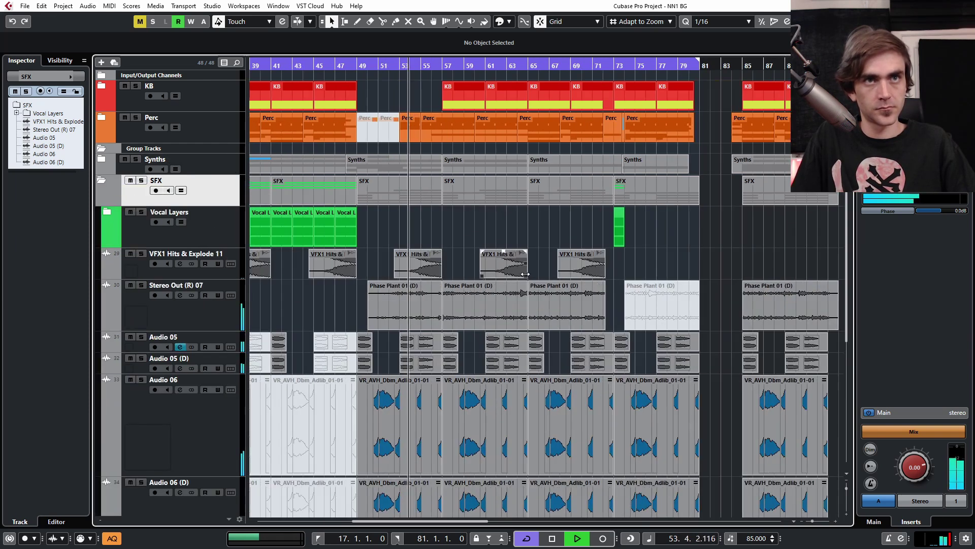
scroll(416, 302, down, 3)
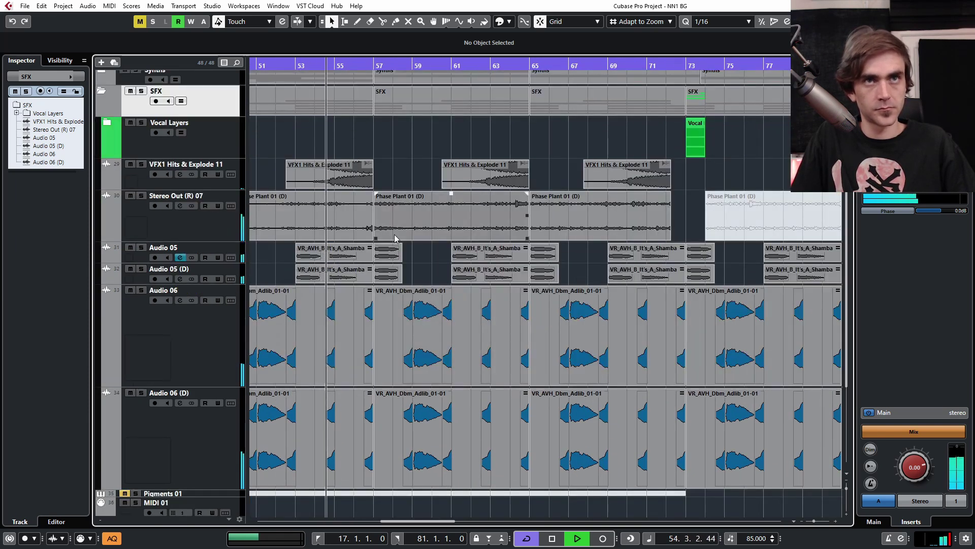
scroll(299, 188, up, 3)
click(101, 159)
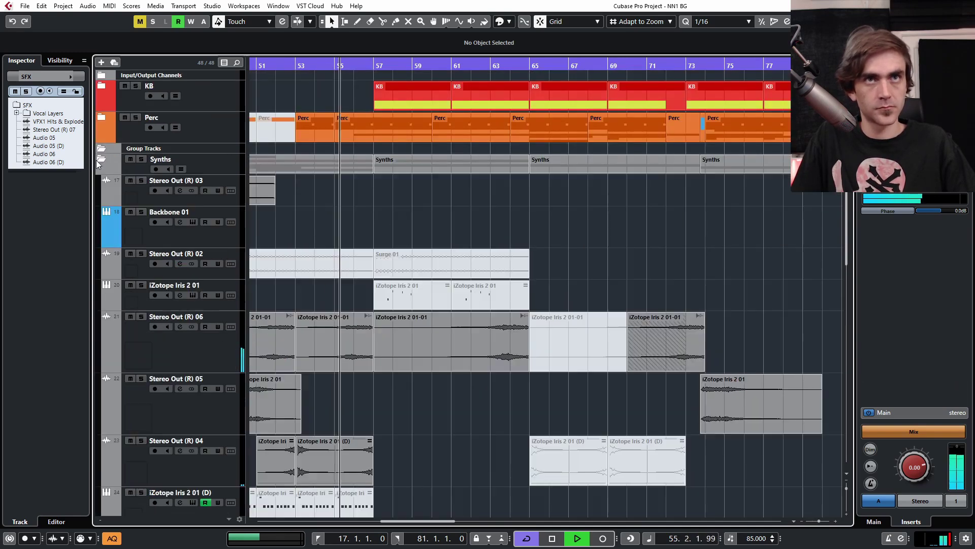
scroll(450, 208, down, 8)
scroll(437, 187, up, 8)
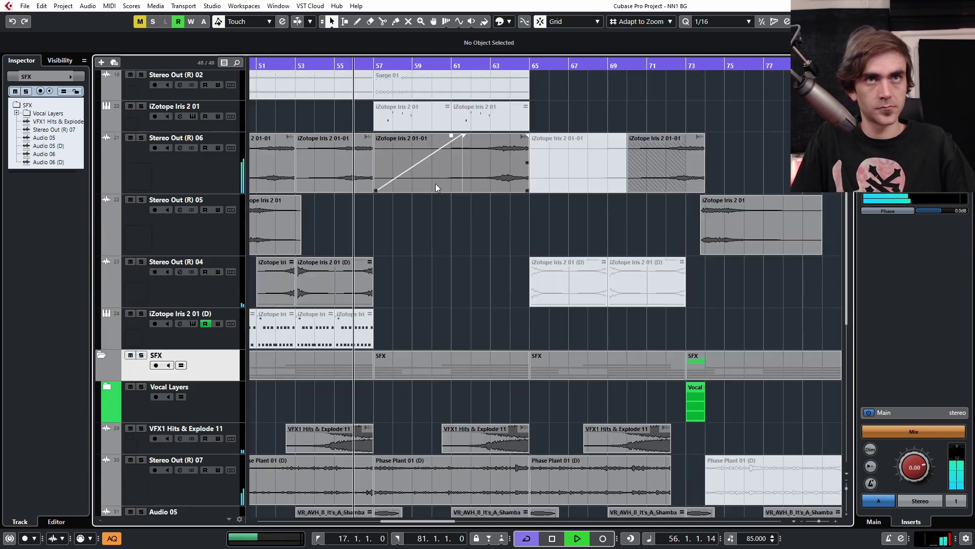
ctrl+scroll(456, 183, down, 3)
scroll(455, 186, down, 10)
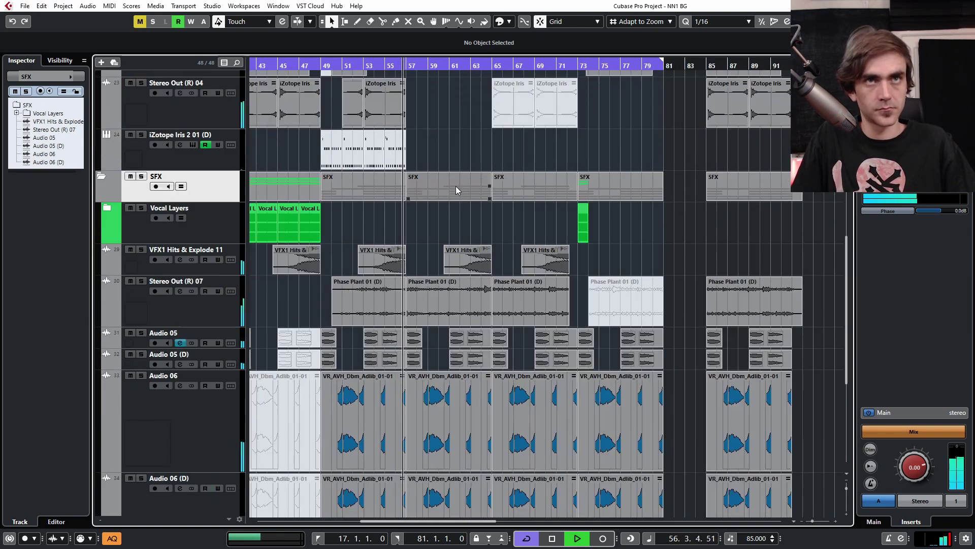
scroll(472, 208, up, 10)
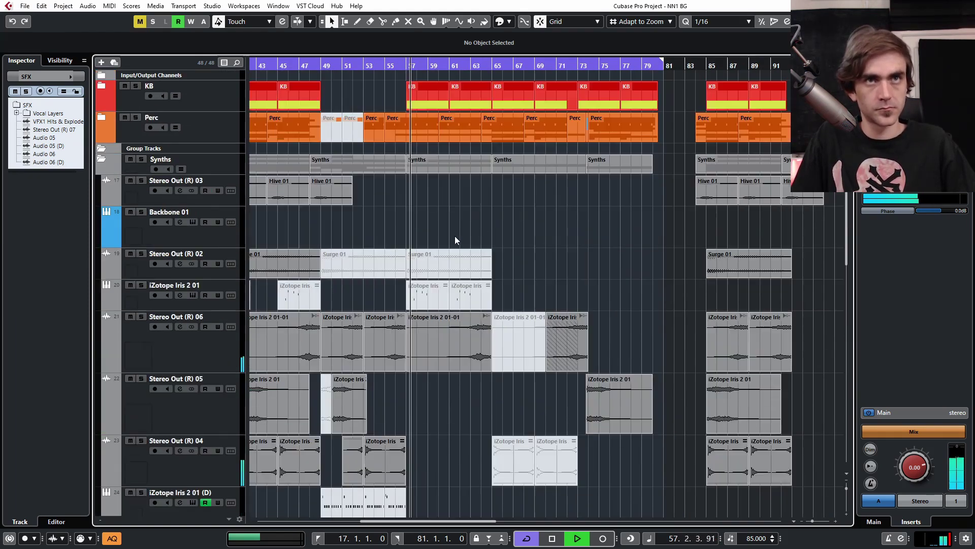
scroll(468, 259, down, 8)
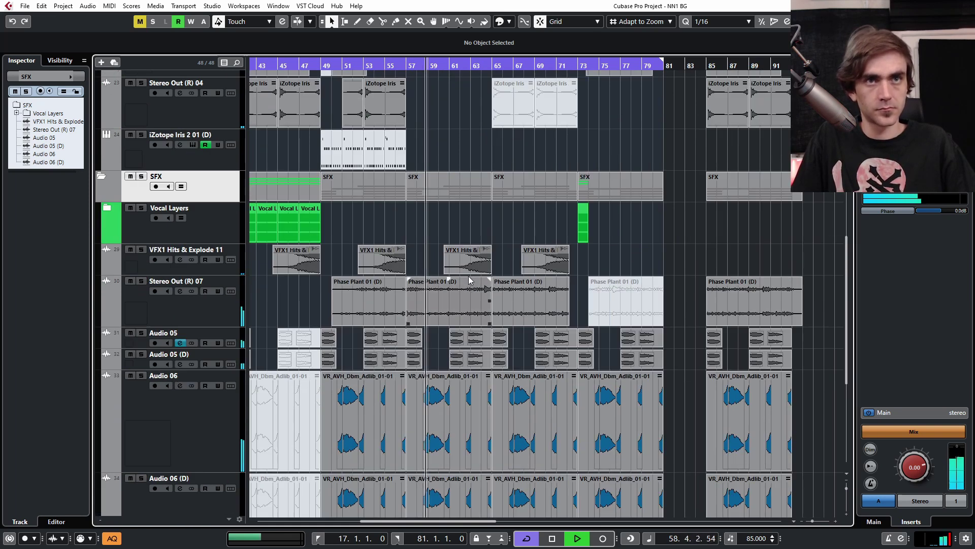
scroll(456, 270, up, 5)
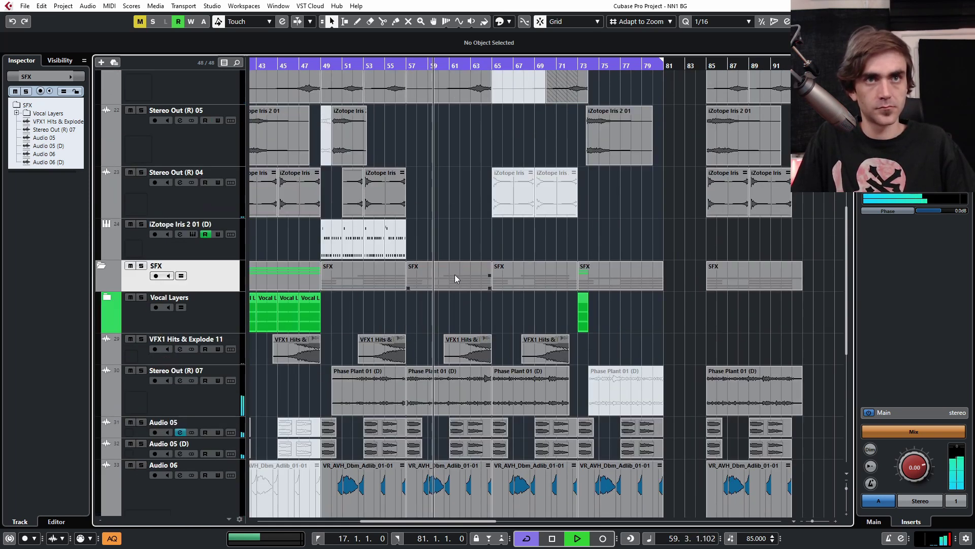
Step: Collapse the SFX and Synths folders, listen through to about bar 67, and stop playback
click(101, 444)
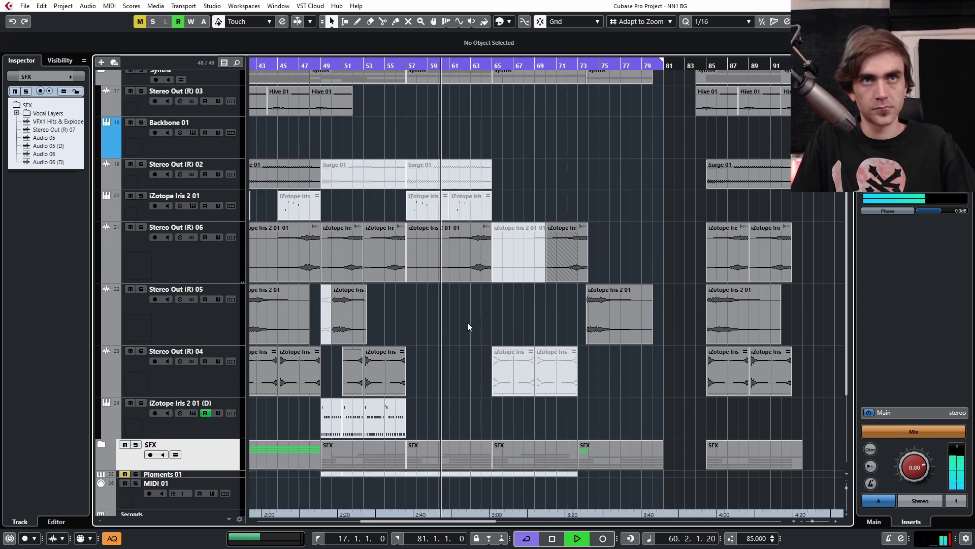
scroll(465, 322, up, 3)
click(101, 148)
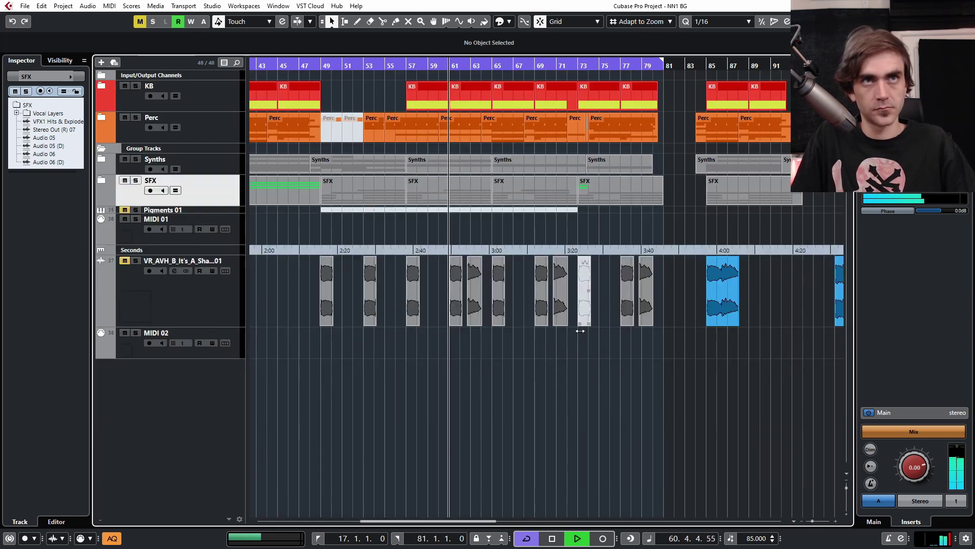
scroll(486, 373, up, 3)
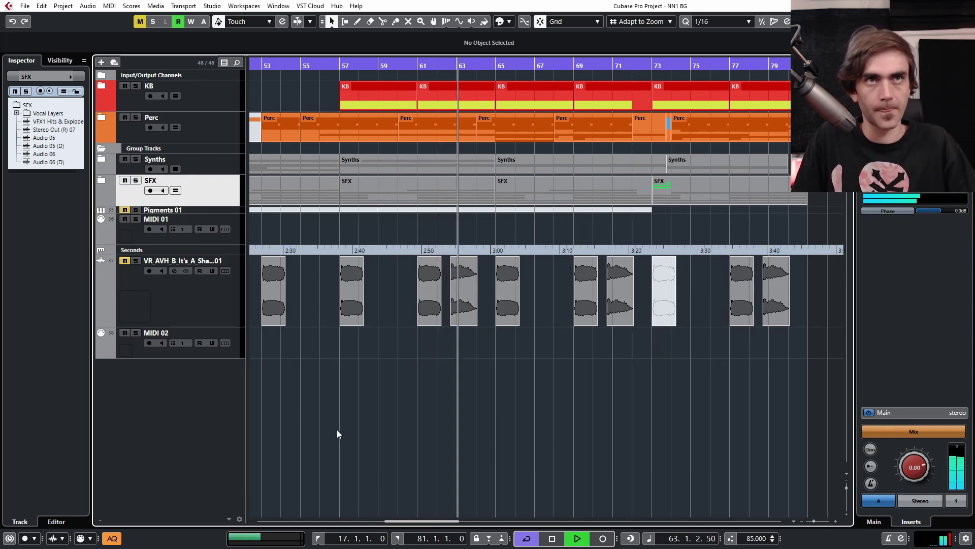
scroll(535, 359, down, 4)
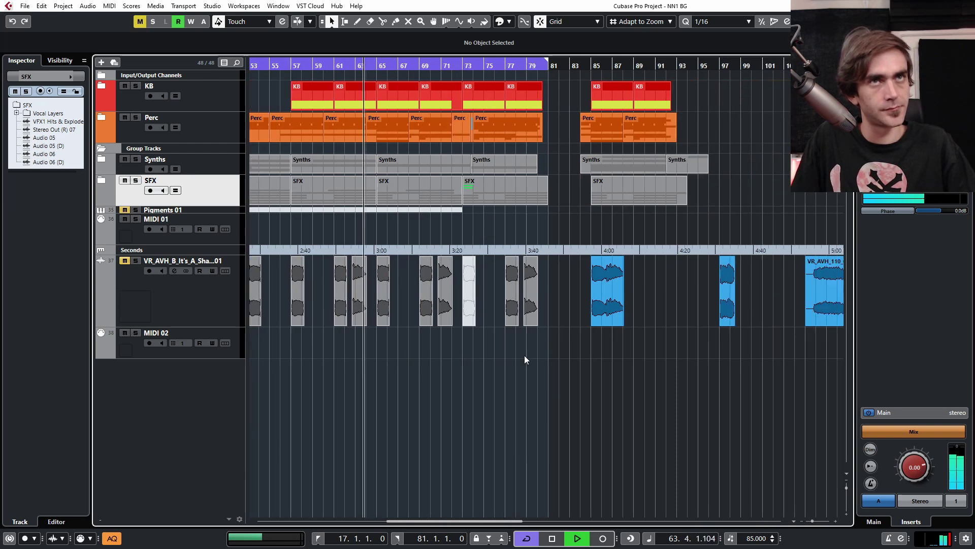
scroll(545, 353, up, 4)
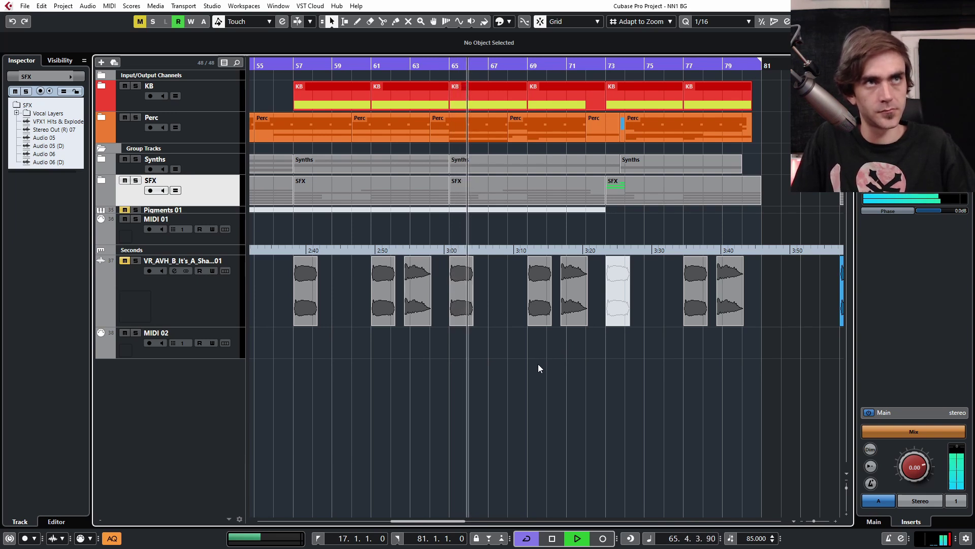
scroll(538, 364, down, 5)
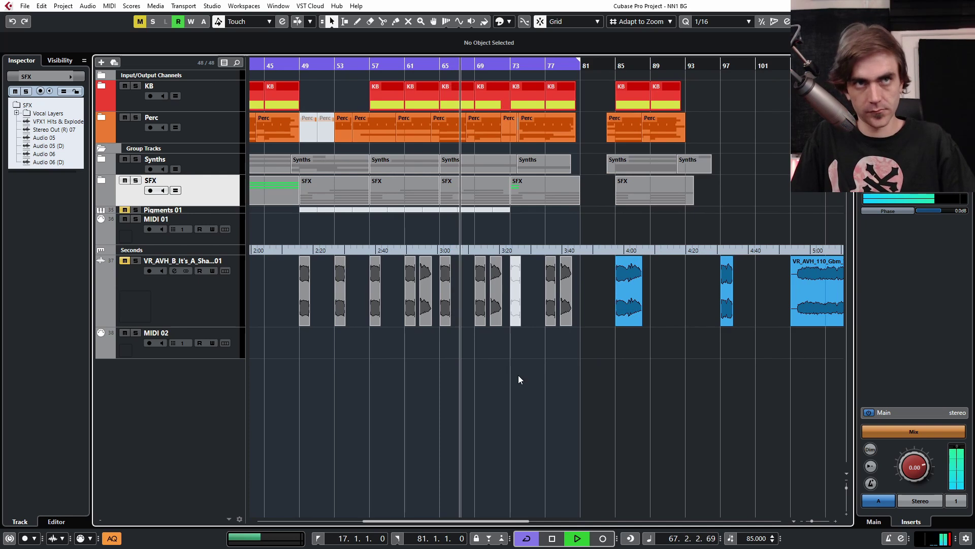
key(space)
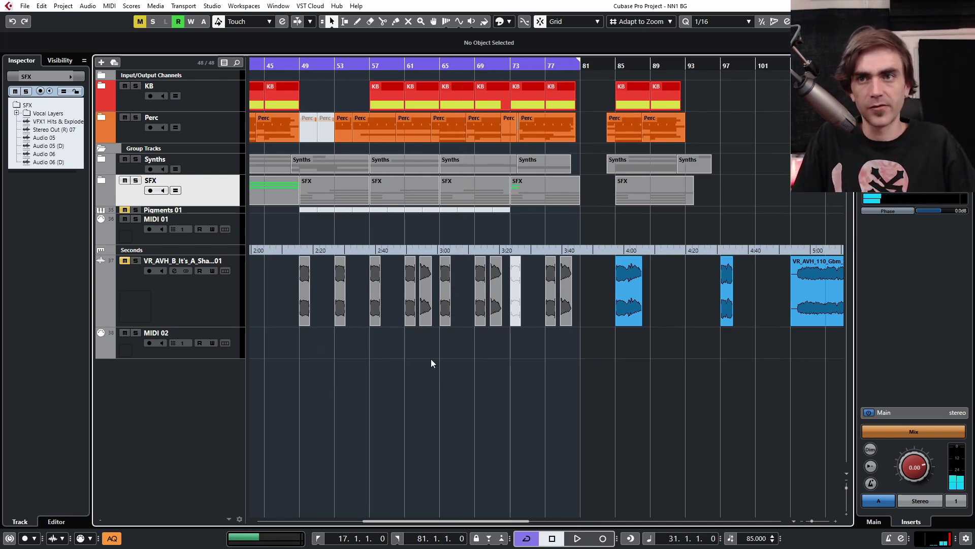
Step: Review the whole arrangement from its opening bars through to the Walls vocal stem at bar 105
scroll(413, 386, left, 10)
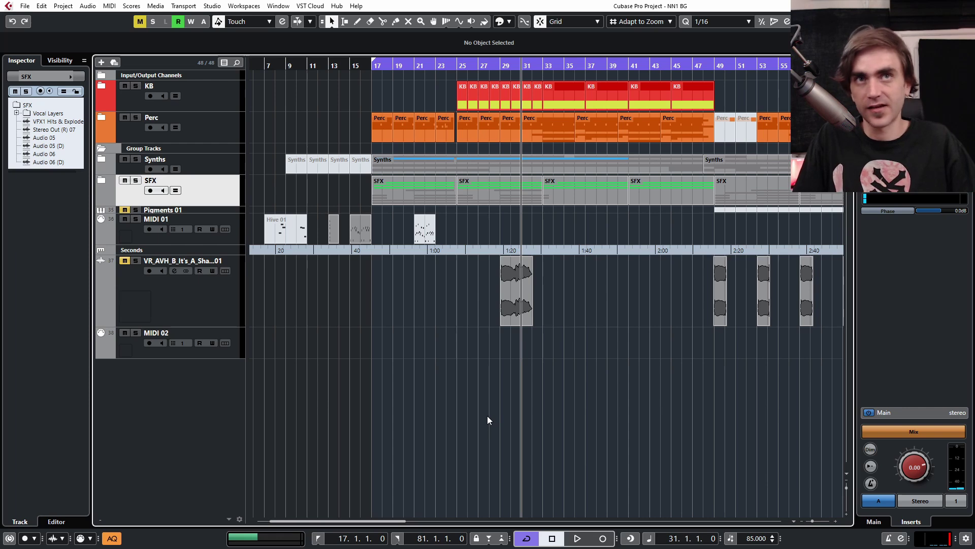
scroll(464, 371, left, 2)
scroll(428, 354, right, 10)
scroll(763, 389, down, 2)
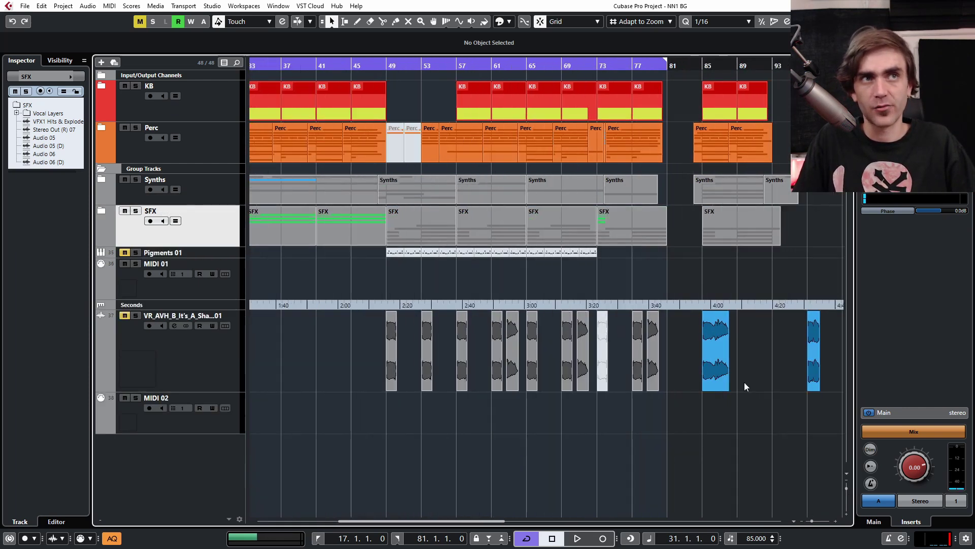
scroll(722, 387, right, 5)
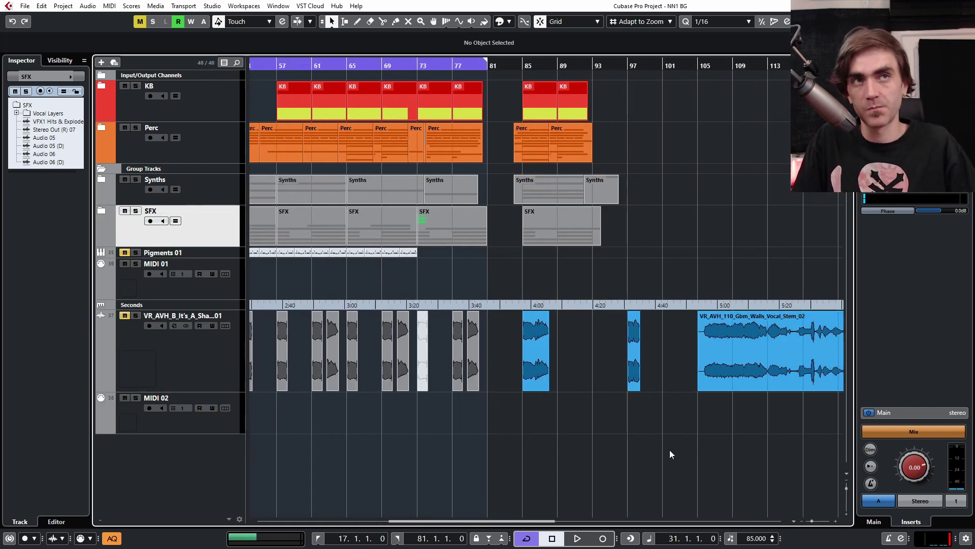